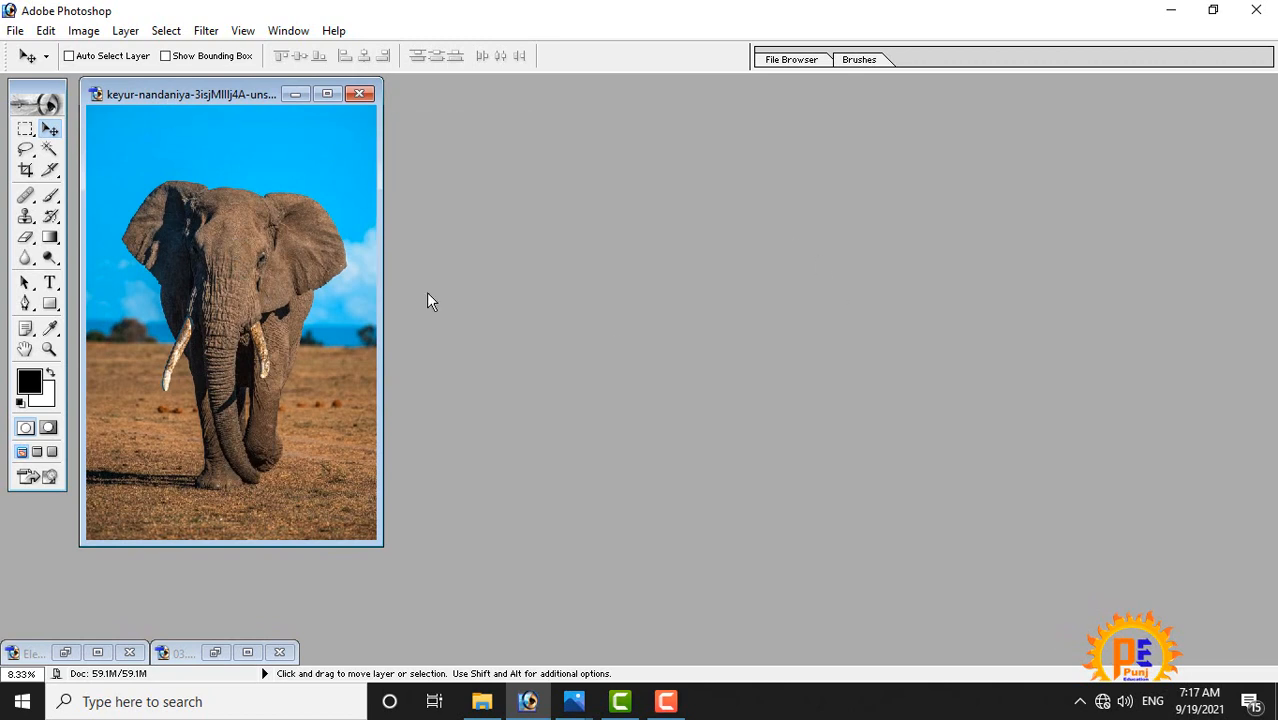
- Show the Layers palette and place it beside the elephant image
mouse_move(196, 93)
left_mouse_down()
mouse_move(238, 98)
mouse_move(190, 93)
left_mouse_up()
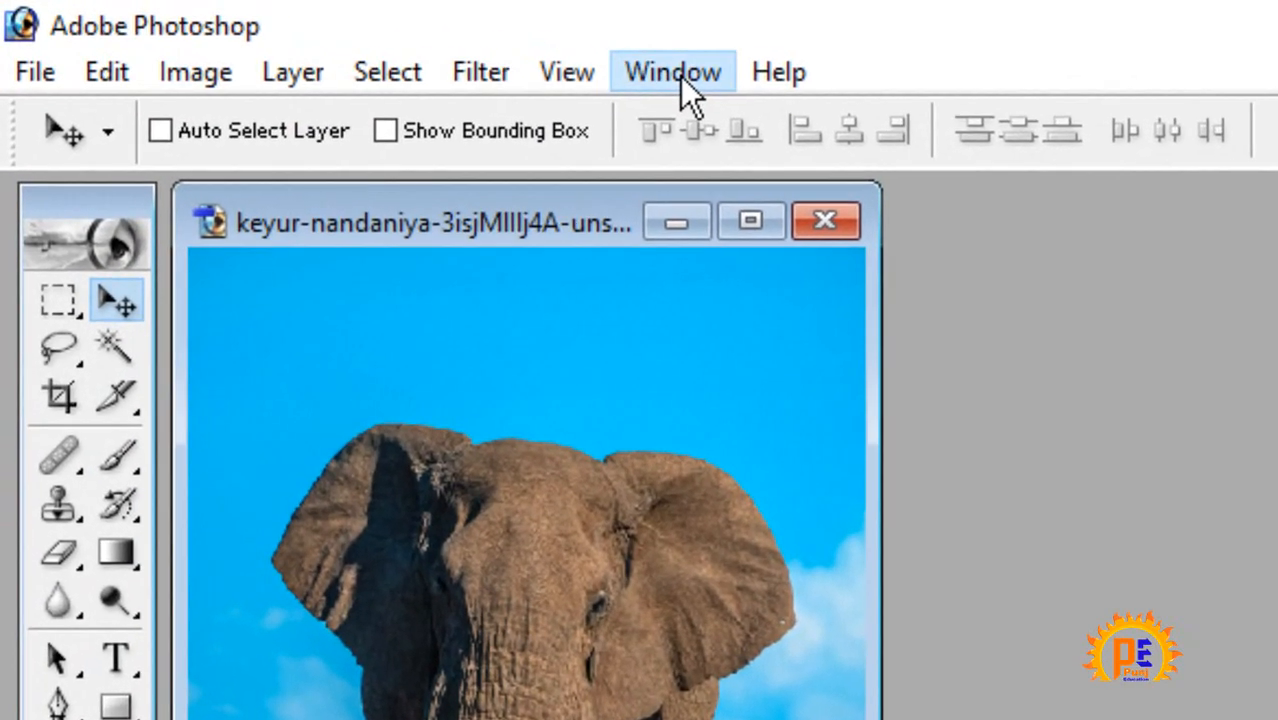
left_click(680, 76)
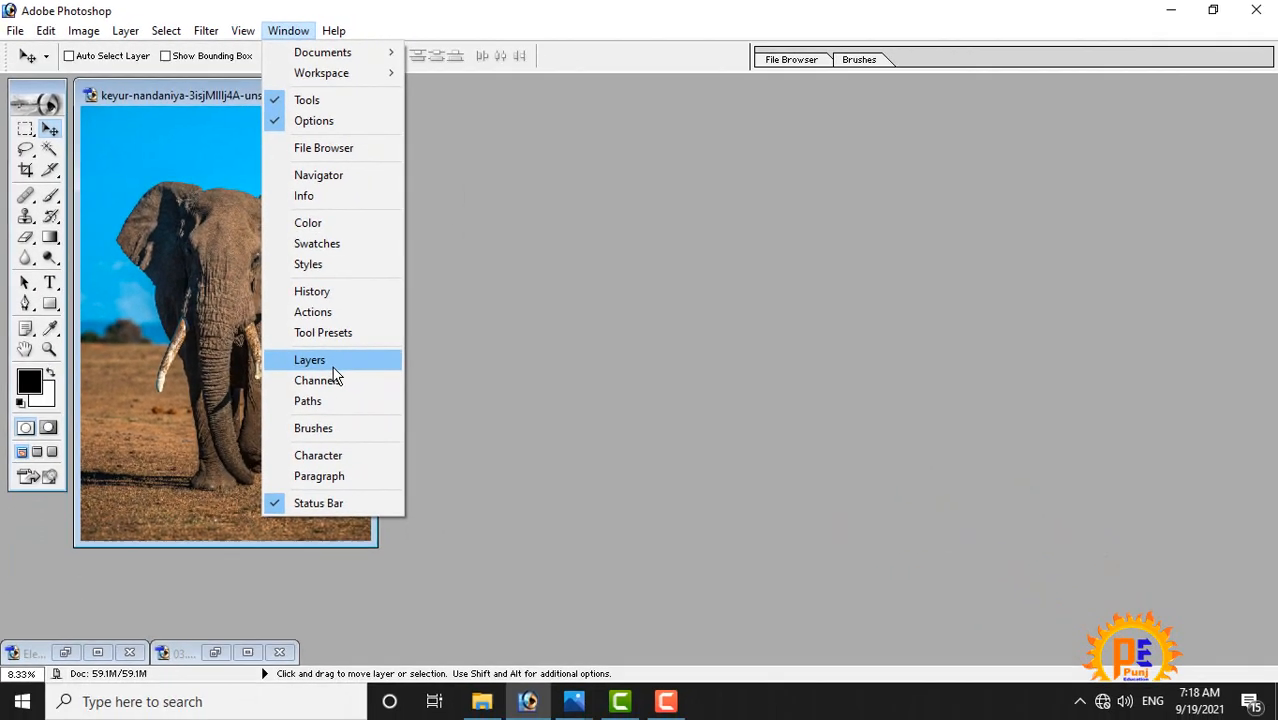
left_click(334, 366)
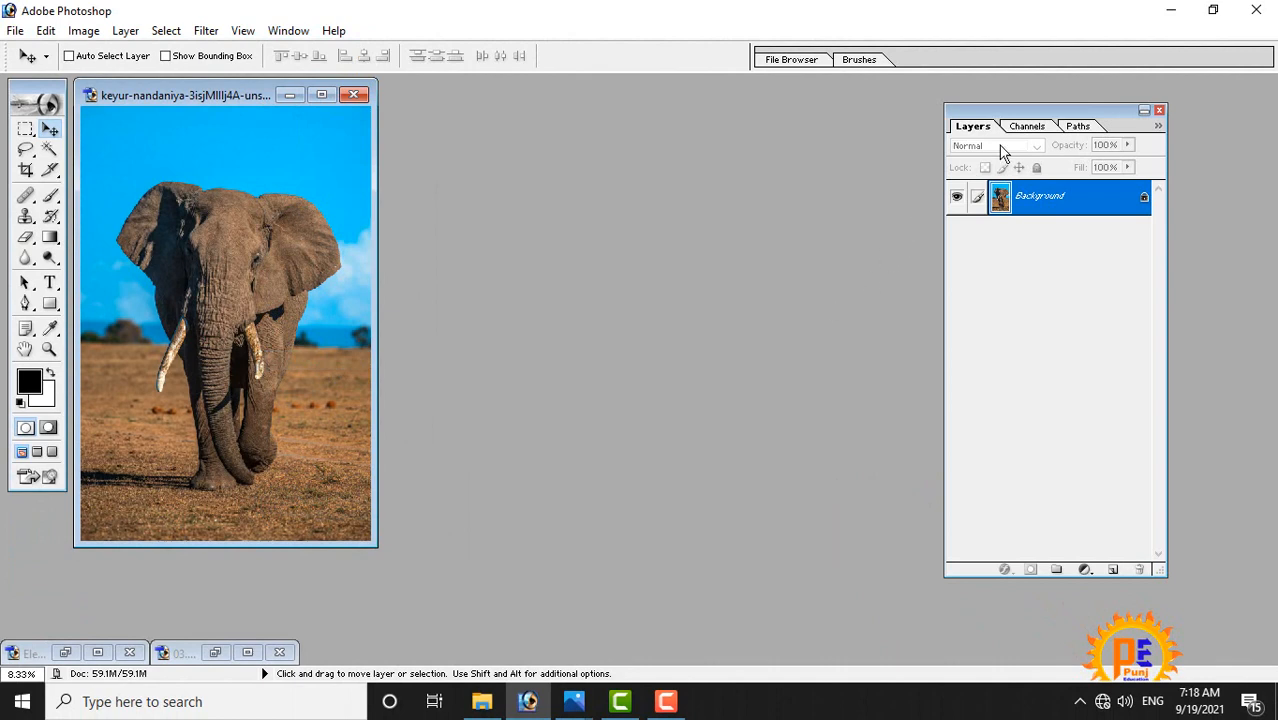
left_click_drag(1013, 113, 529, 97)
- Move the elephant image window closer to the middle and toggle the Layers palette off and on
key("F7")
left_click_drag(211, 91, 262, 119)
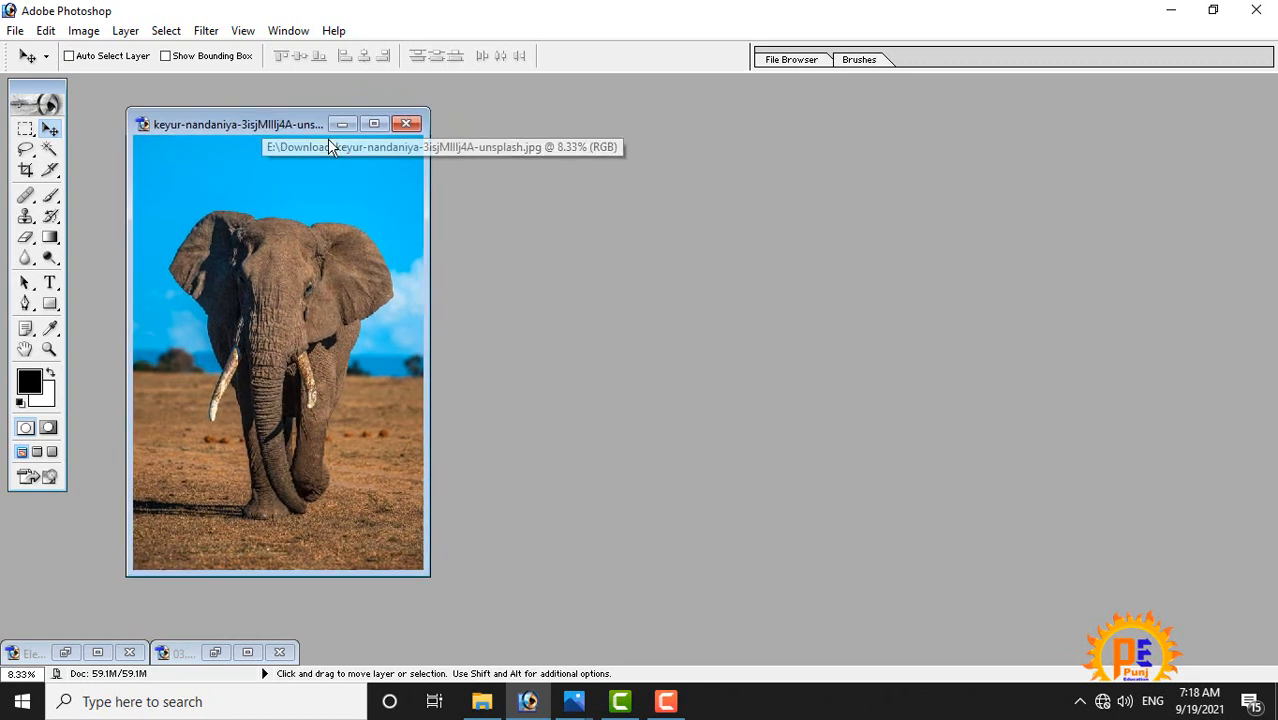
key("F7")
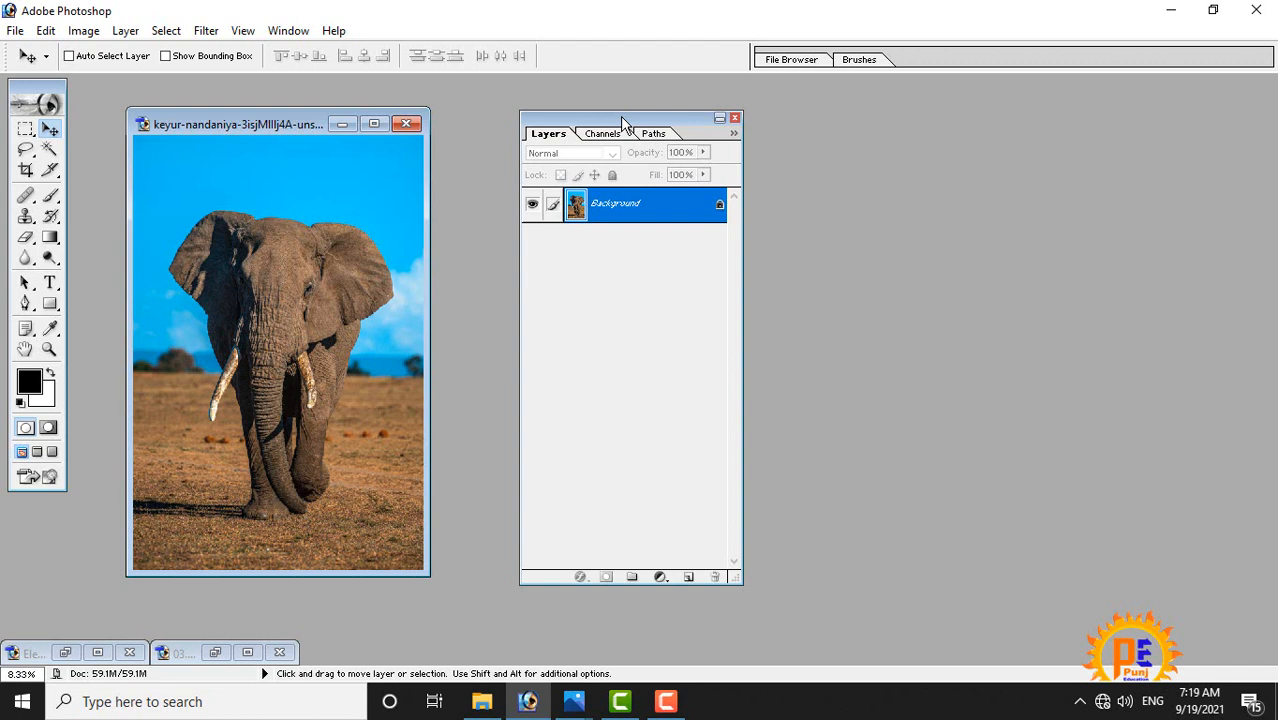
key("F7")
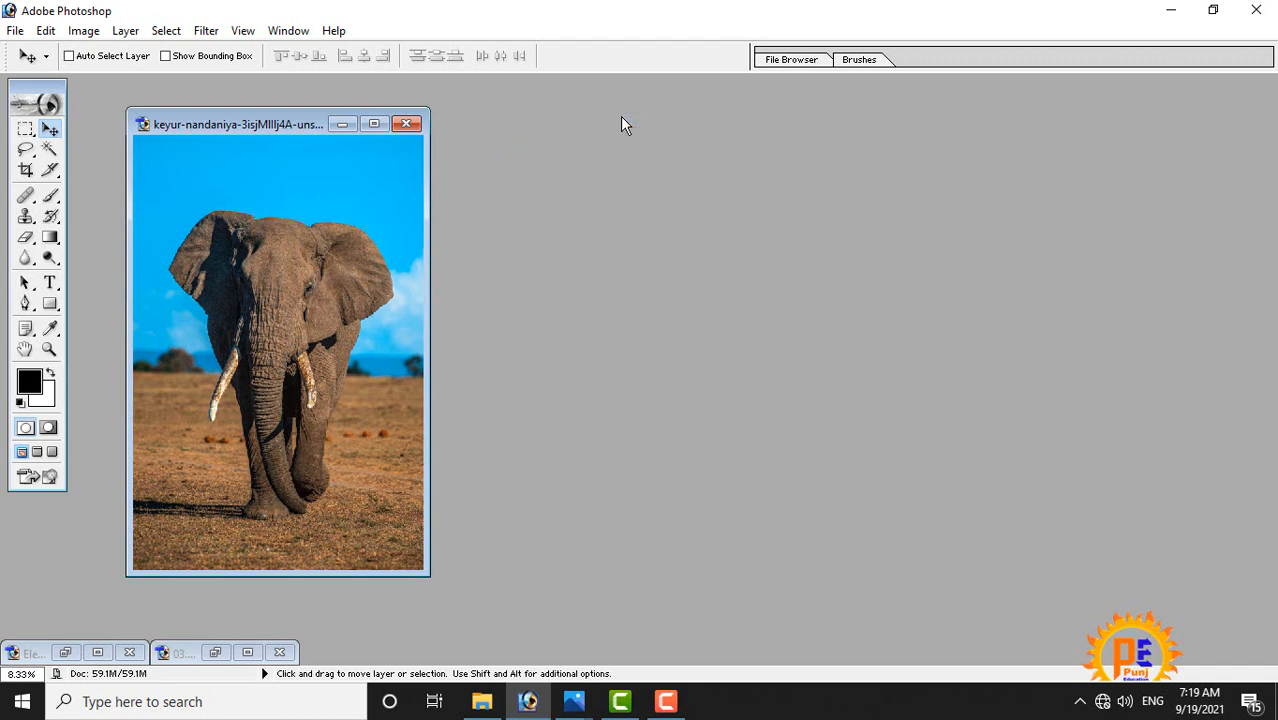
key("F7")
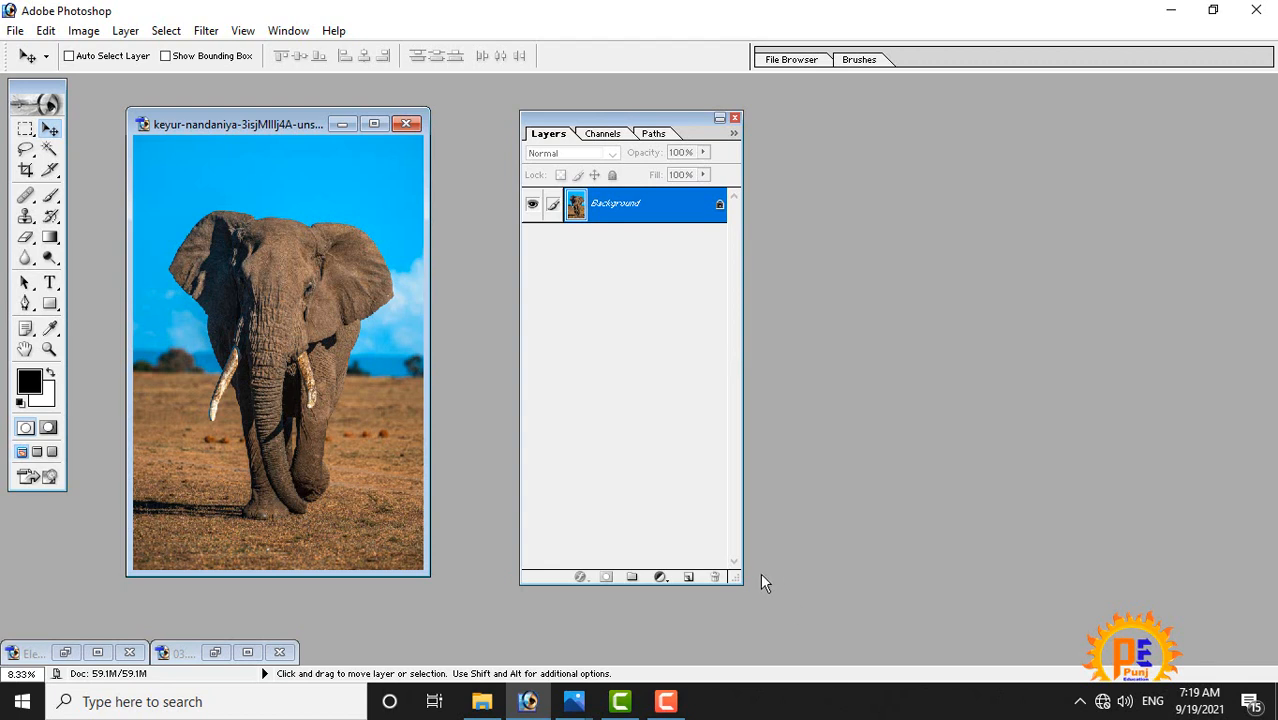
- Shrink the Layers palette and shift it slightly closer to the elephant image, toggling its visibility once
left_click_drag(741, 584, 630, 485)
key("F7")
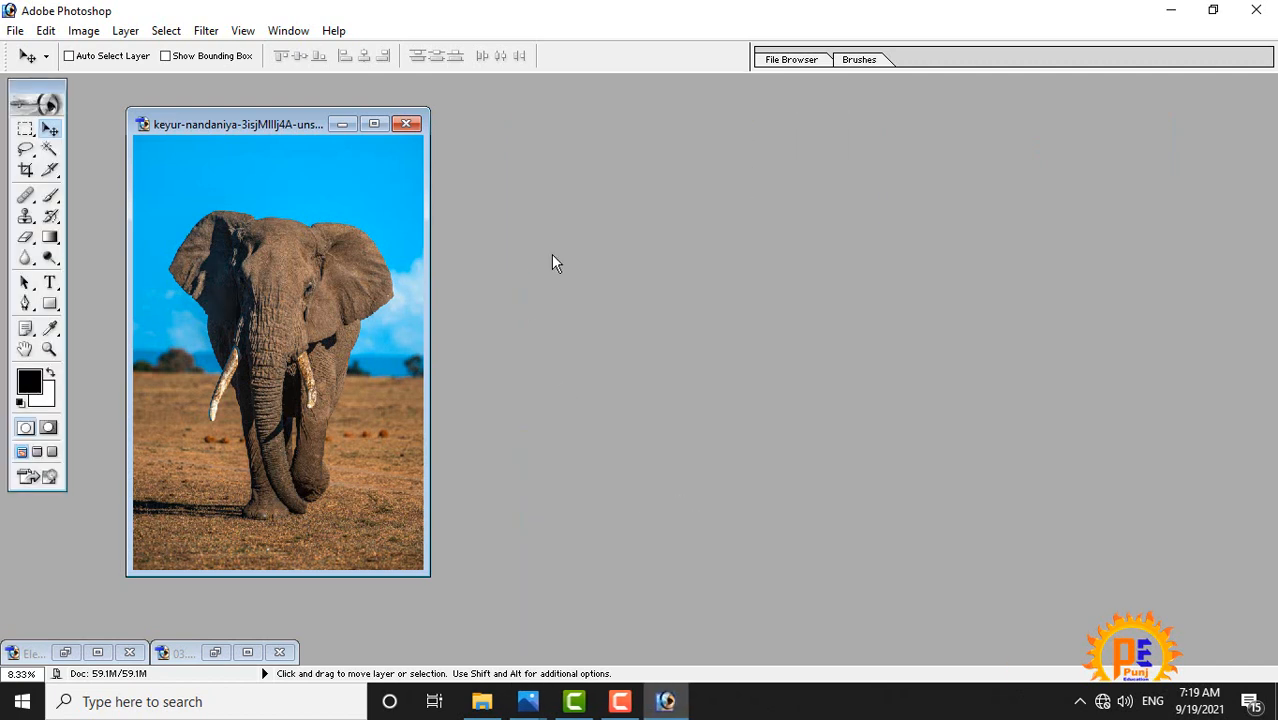
key("F7")
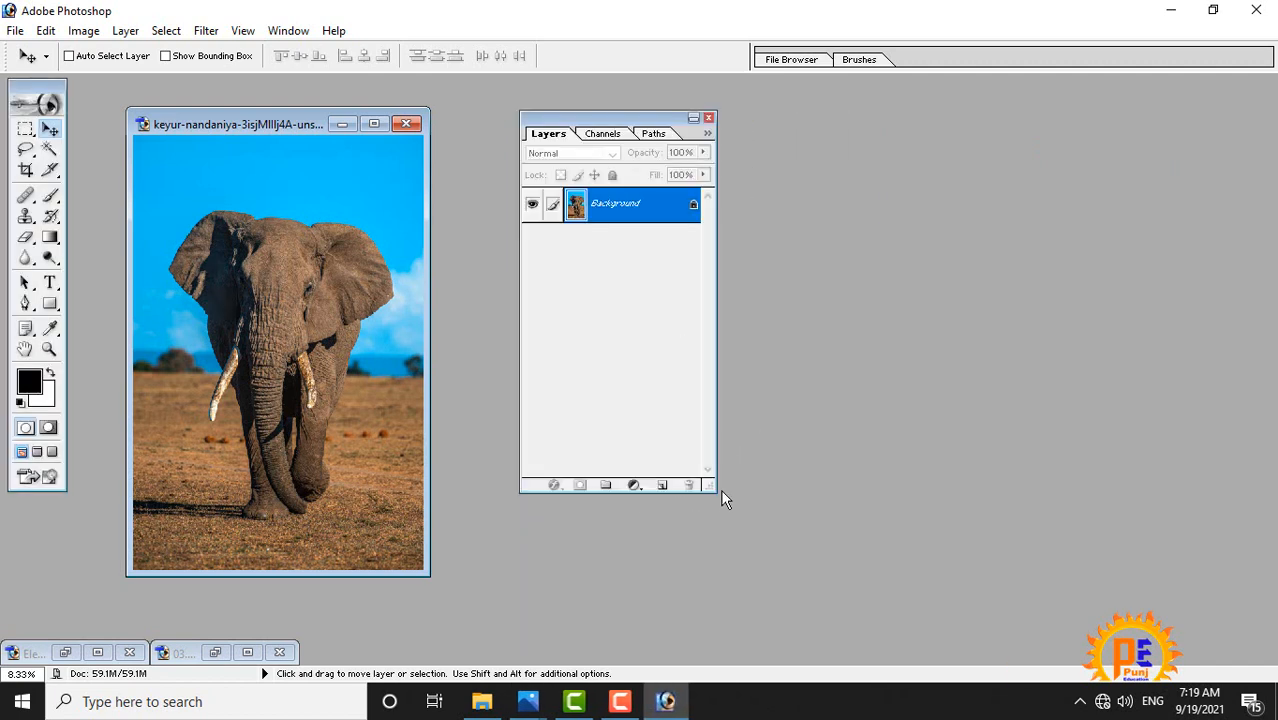
left_click_drag(717, 489, 739, 511)
left_click_drag(678, 118, 658, 130)
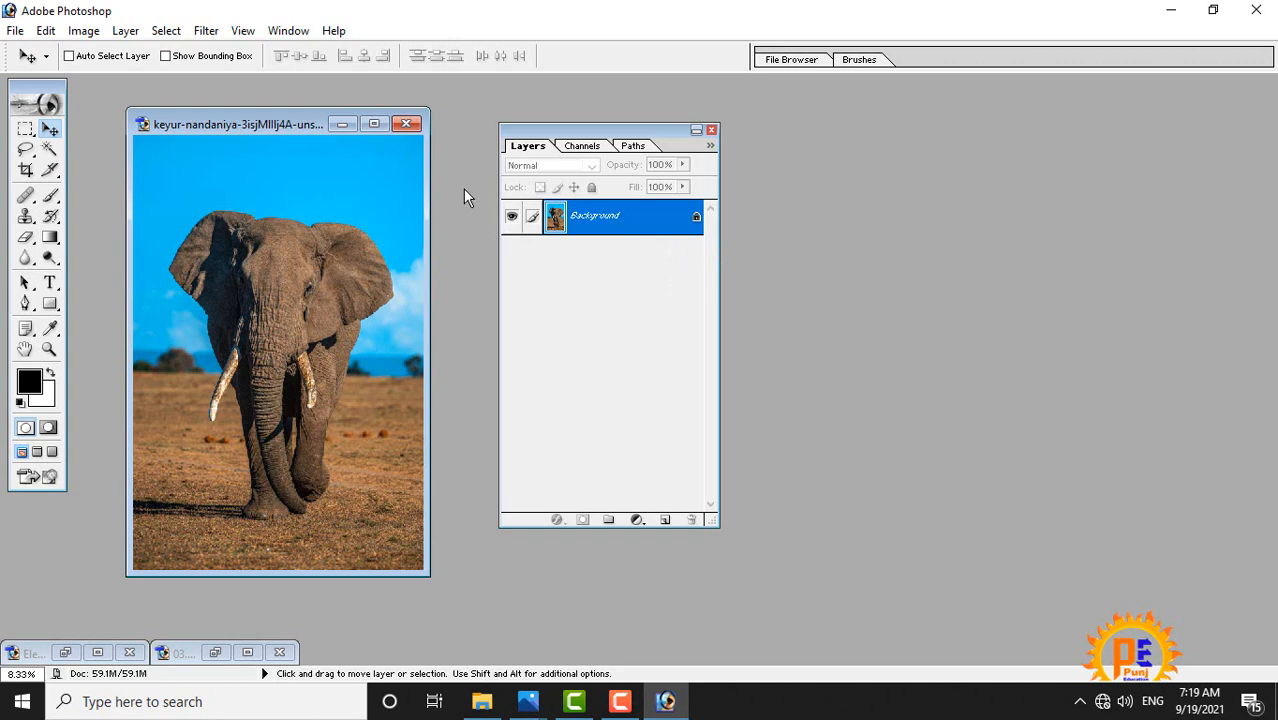
- Create a new blank document with the offered settings and move the Layers palette clear of its canvas
key("ctrl+n")
left_click(812, 241)
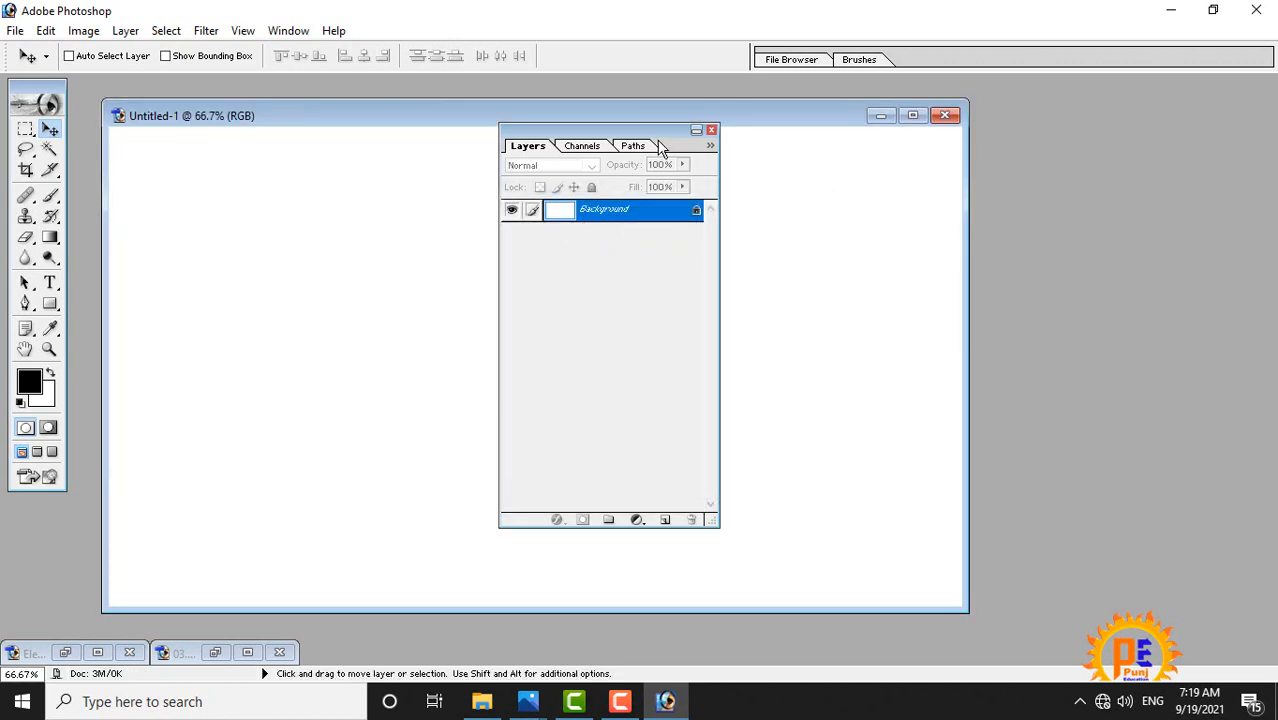
left_click_drag(932, 157, 1119, 147)
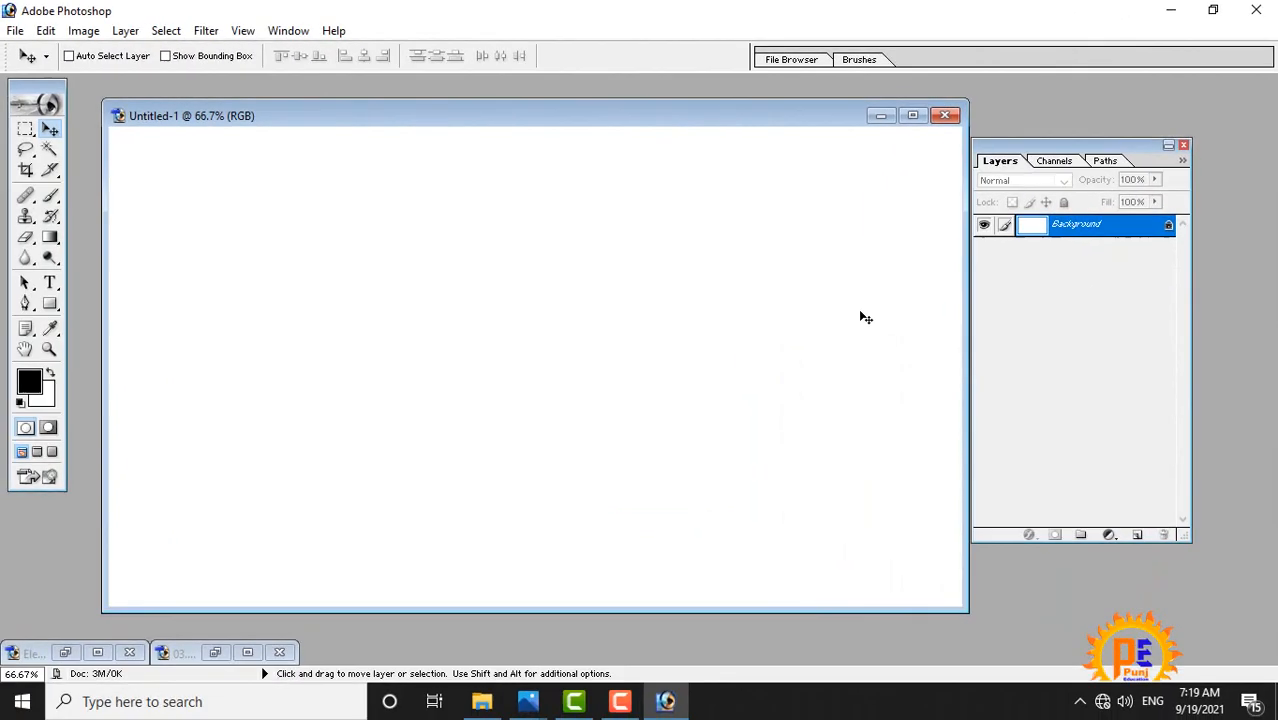
- Try to move the blank document's locked Background layer, dismiss the alert and minimize that document
left_click(534, 289)
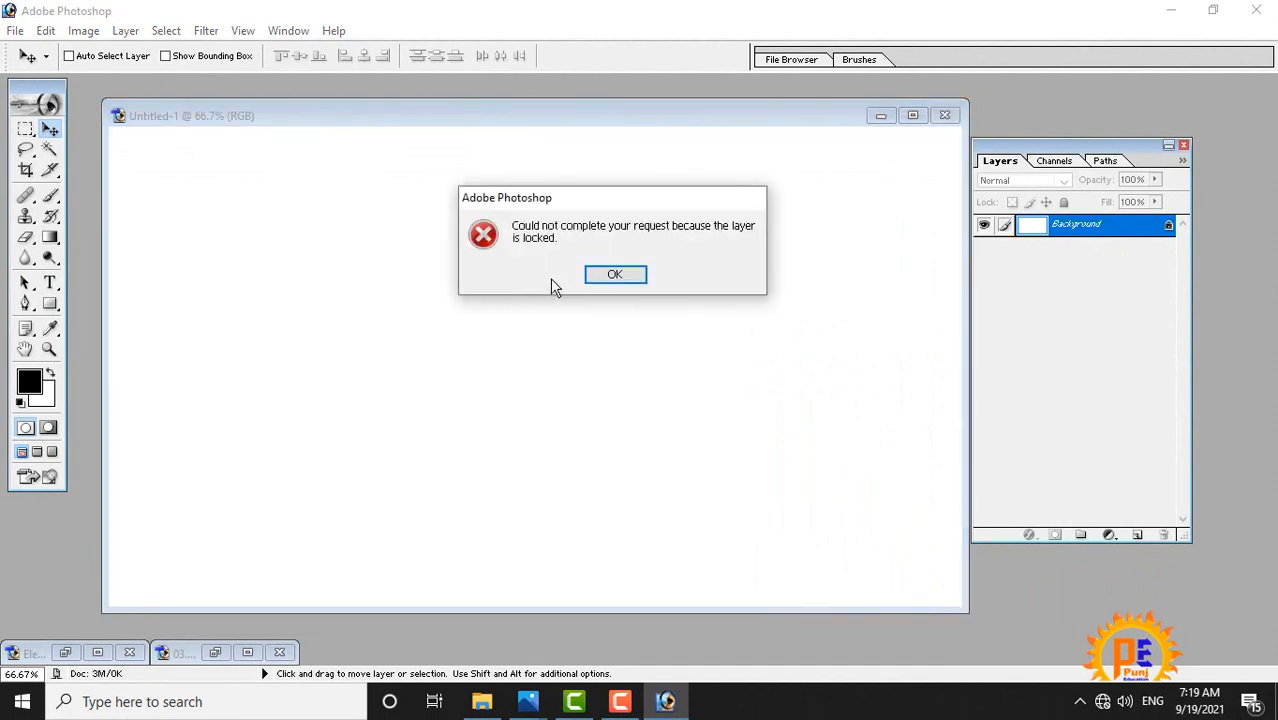
left_click(615, 279)
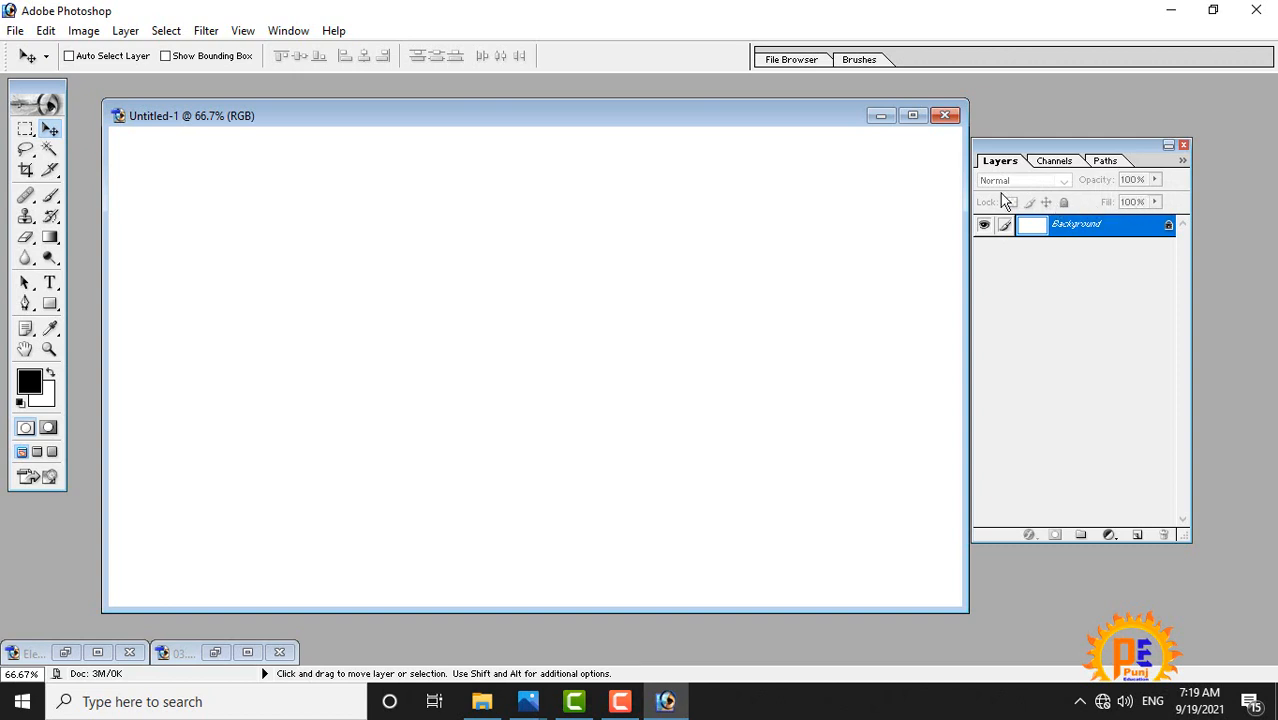
left_click(880, 116)
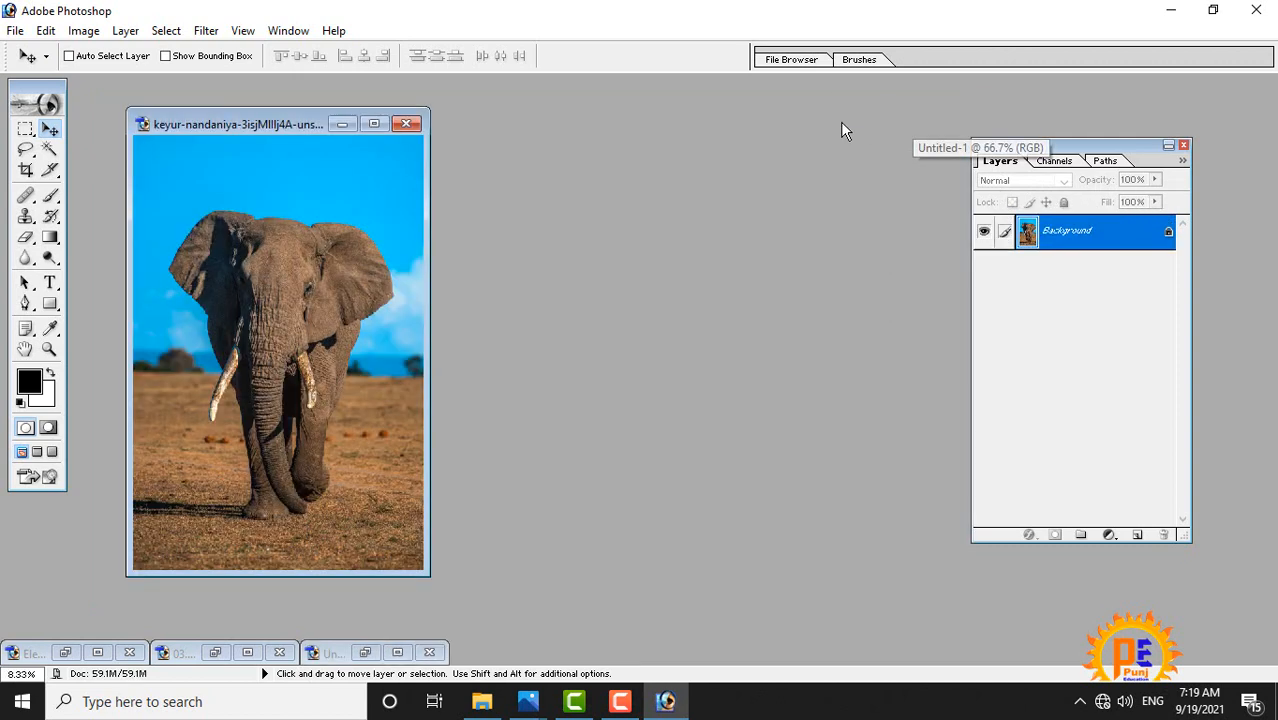
- Place the Layers palette near the elephant image and convert its locked Background into a regular layer named Layer 0
left_click_drag(990, 163, 621, 176)
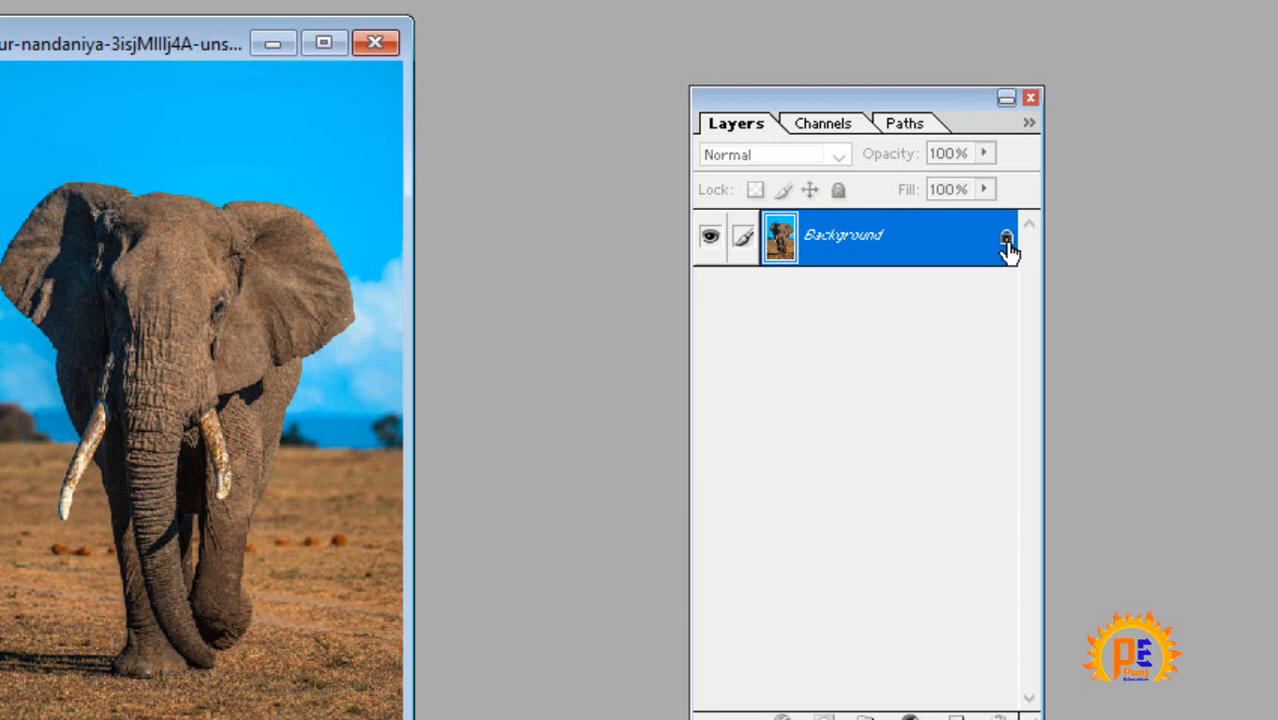
double_click(1007, 247)
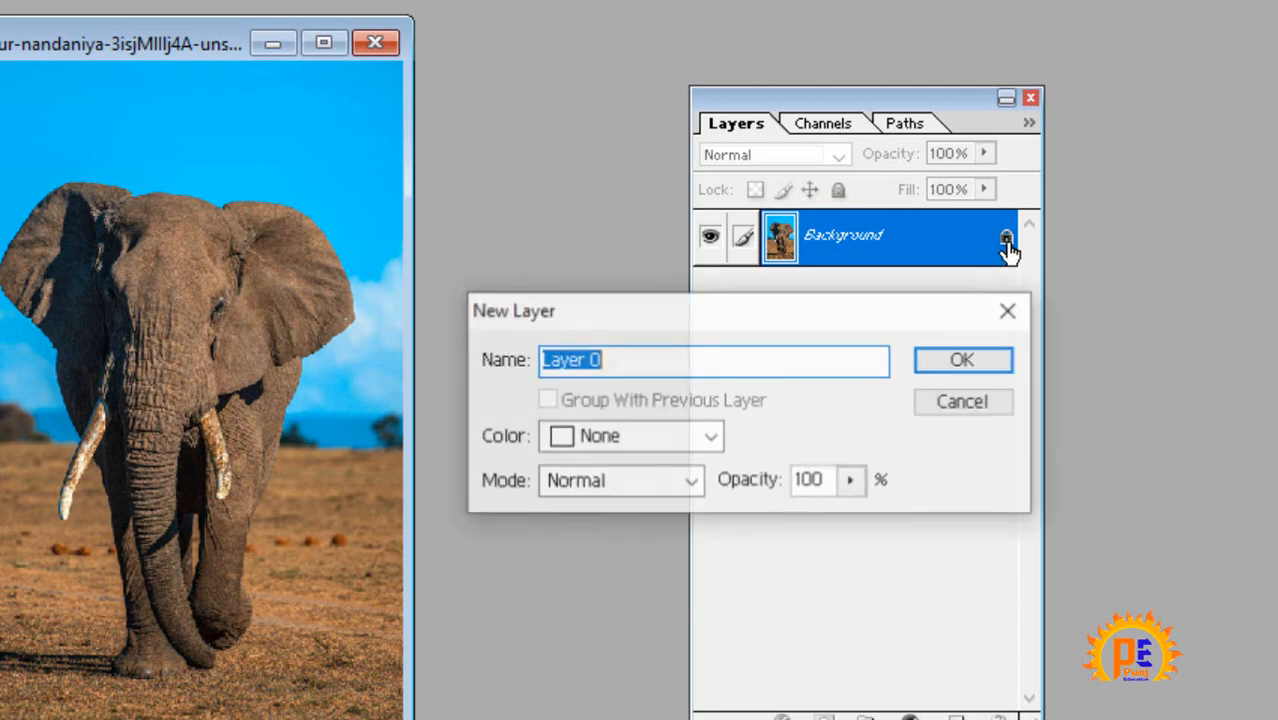
left_click(626, 362)
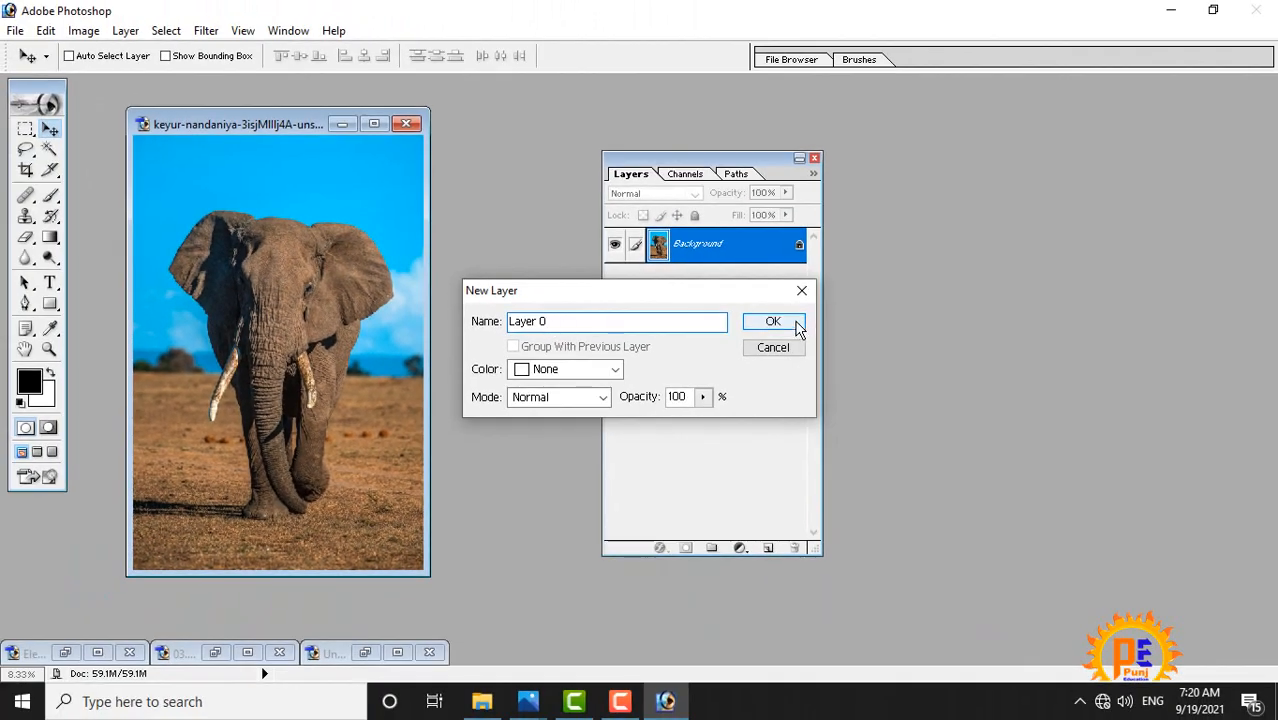
left_click(773, 322)
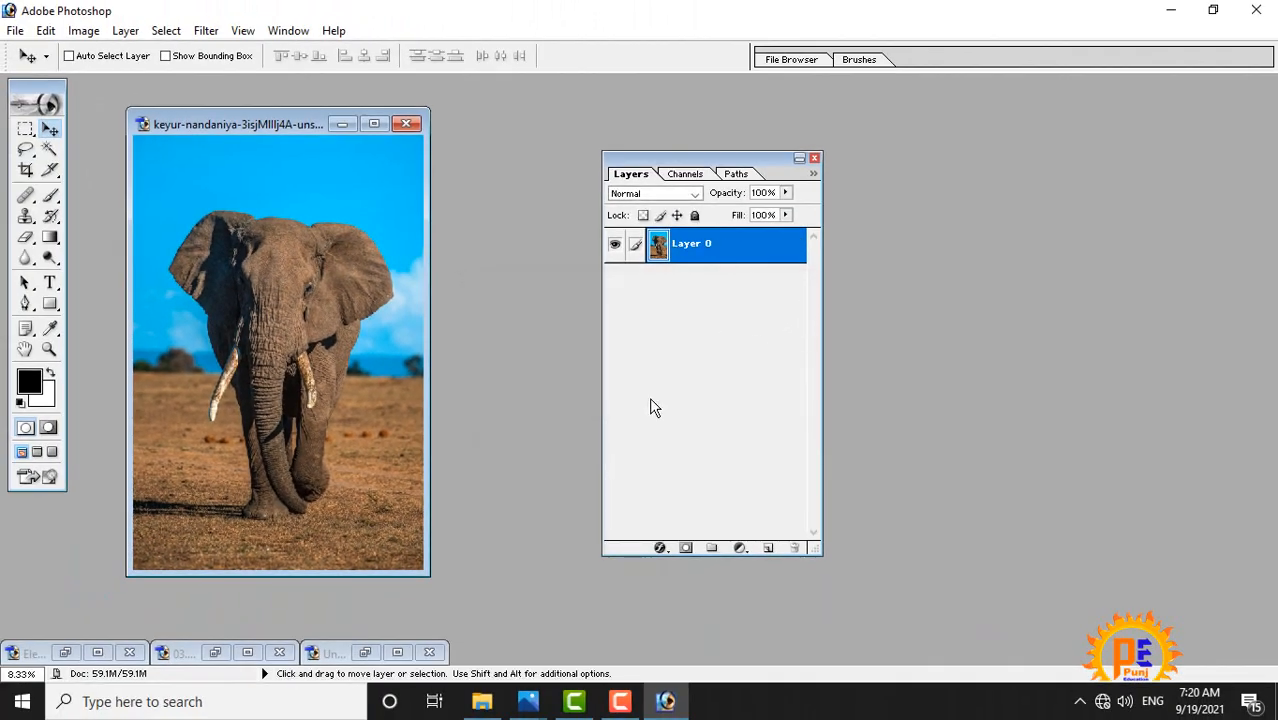
- Test dragging Layer 0 in the elephant image and examine its blend mode, Opacity and Fill options
mouse_move(282, 297)
left_mouse_down()
mouse_move(329, 252)
mouse_move(324, 286)
mouse_move(283, 313)
mouse_move(273, 290)
left_mouse_up()
mouse_move(221, 264)
left_mouse_down()
mouse_move(244, 270)
mouse_move(254, 300)
mouse_move(216, 266)
left_mouse_up()
left_click(694, 194)
left_click(696, 196)
left_click(787, 195)
left_click(787, 195)
left_click(788, 216)
left_click(743, 306)
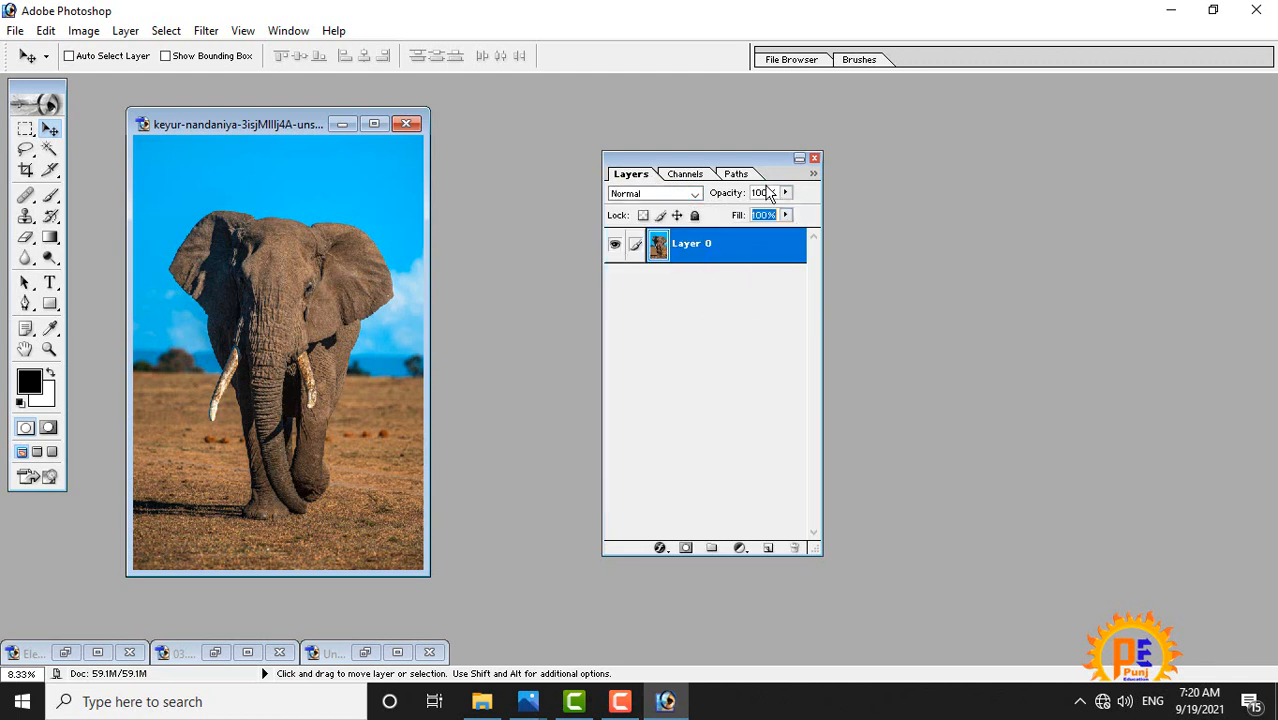
- Restore the 03.tif and Election 2021 (b).tif posters, arrange them side by side and place the Layers palette next to them
left_click_drag(770, 172, 753, 150)
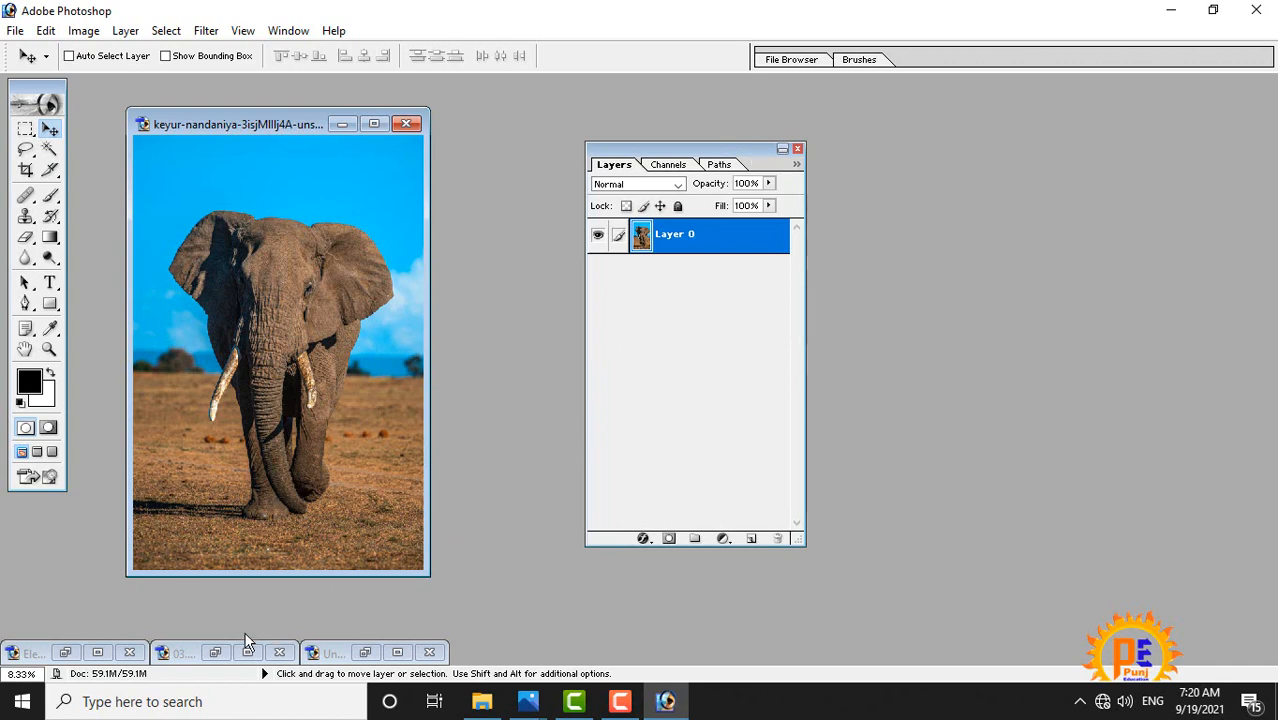
left_click(216, 651)
left_click_drag(687, 153, 1187, 139)
left_click_drag(799, 101, 363, 96)
left_click(68, 652)
left_click(607, 100)
left_click_drag(605, 98, 603, 98)
left_click_drag(1111, 151, 956, 110)
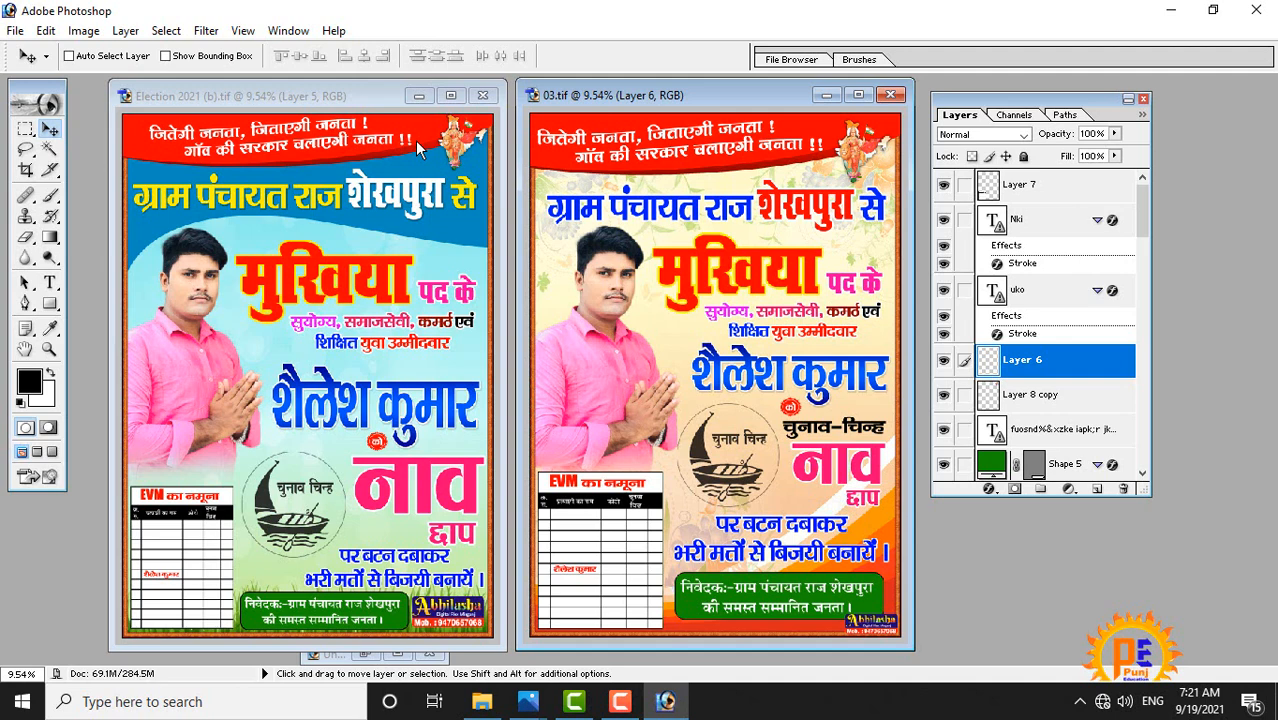
- Look through the layer stack of the 03.tif poster
left_click_drag(1148, 211, 1143, 184)
scroll(1040, 347, "down", 3)
scroll(1040, 347, "down", 6)
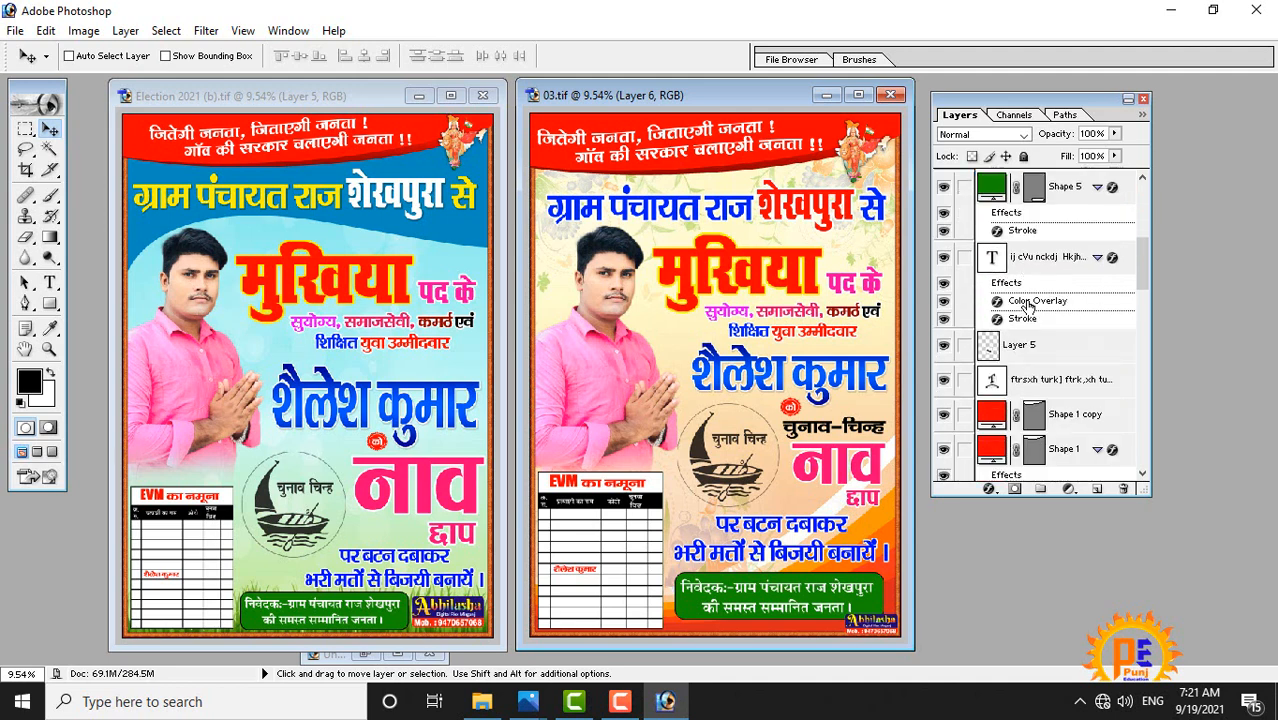
scroll(1036, 440, "up", 4)
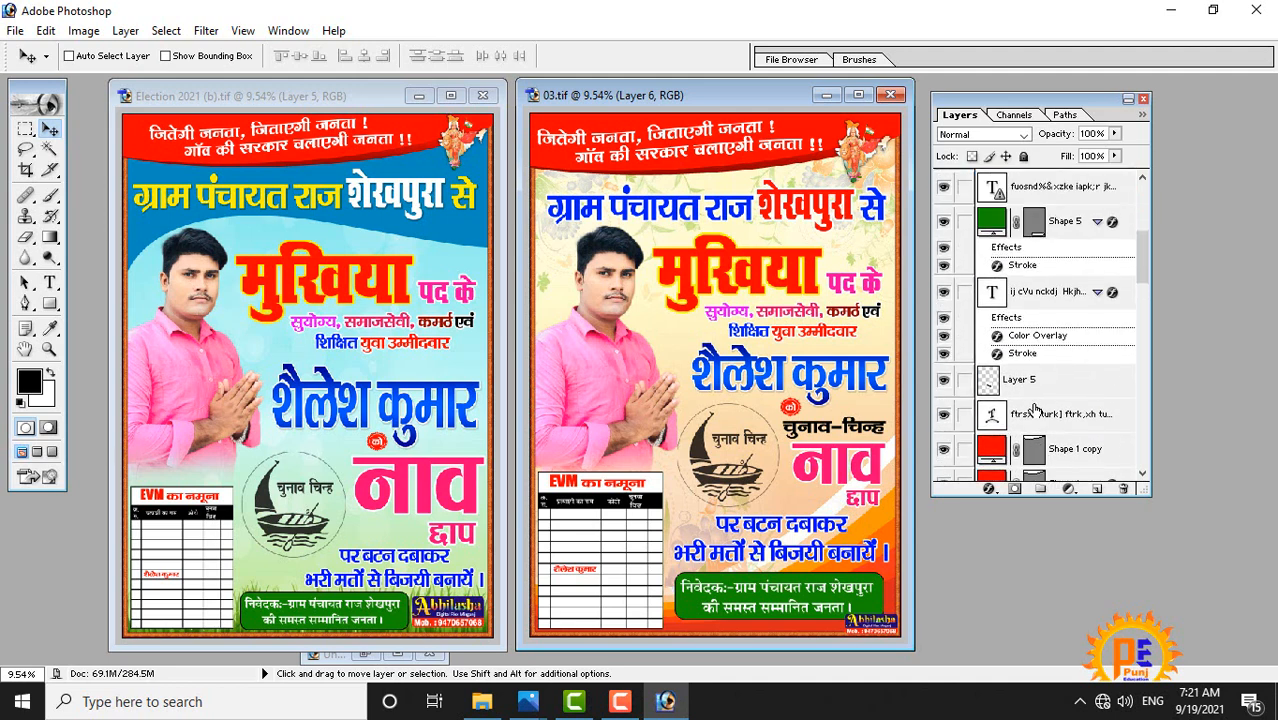
scroll(1032, 410, "up", 4)
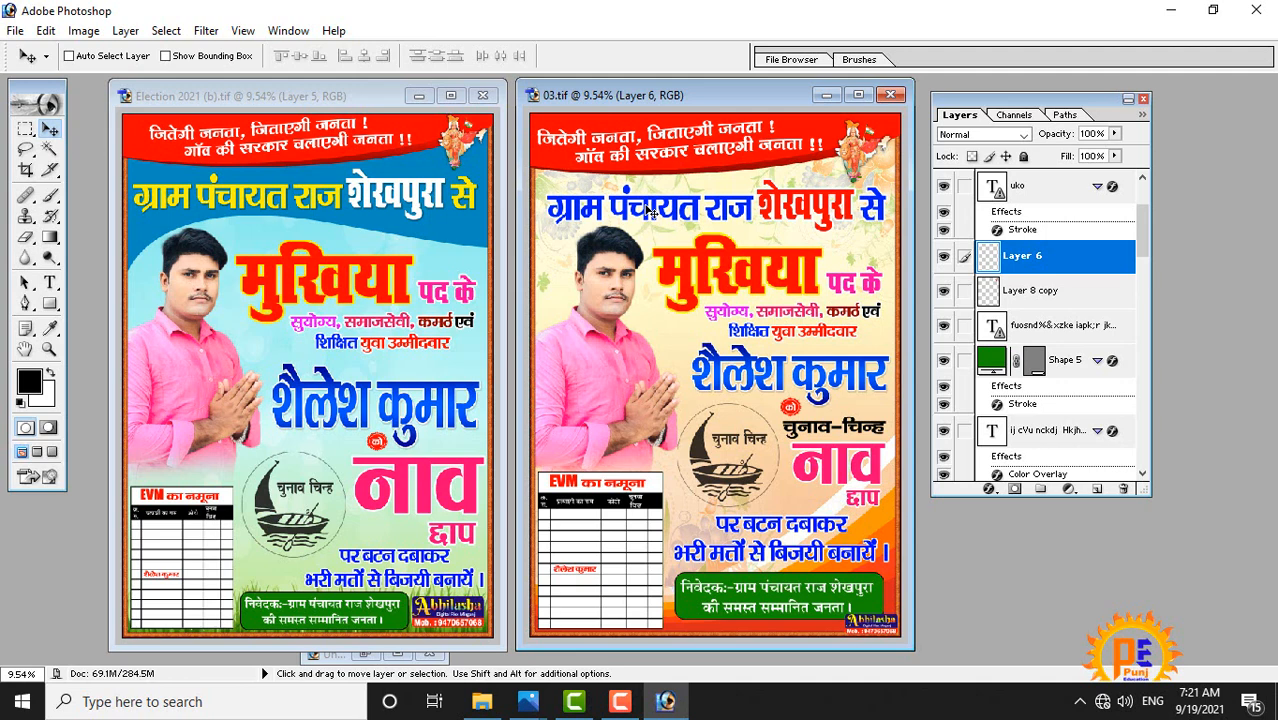
- Undo a trial move made on the wrong layer, enable Auto Select Layer and nudge the man's photo in 03.tif
mouse_move(589, 394)
left_mouse_down()
mouse_move(637, 378)
mouse_move(627, 397)
mouse_move(612, 393)
left_mouse_up()
key("ctrl+z")
left_click(69, 55)
left_click(617, 388)
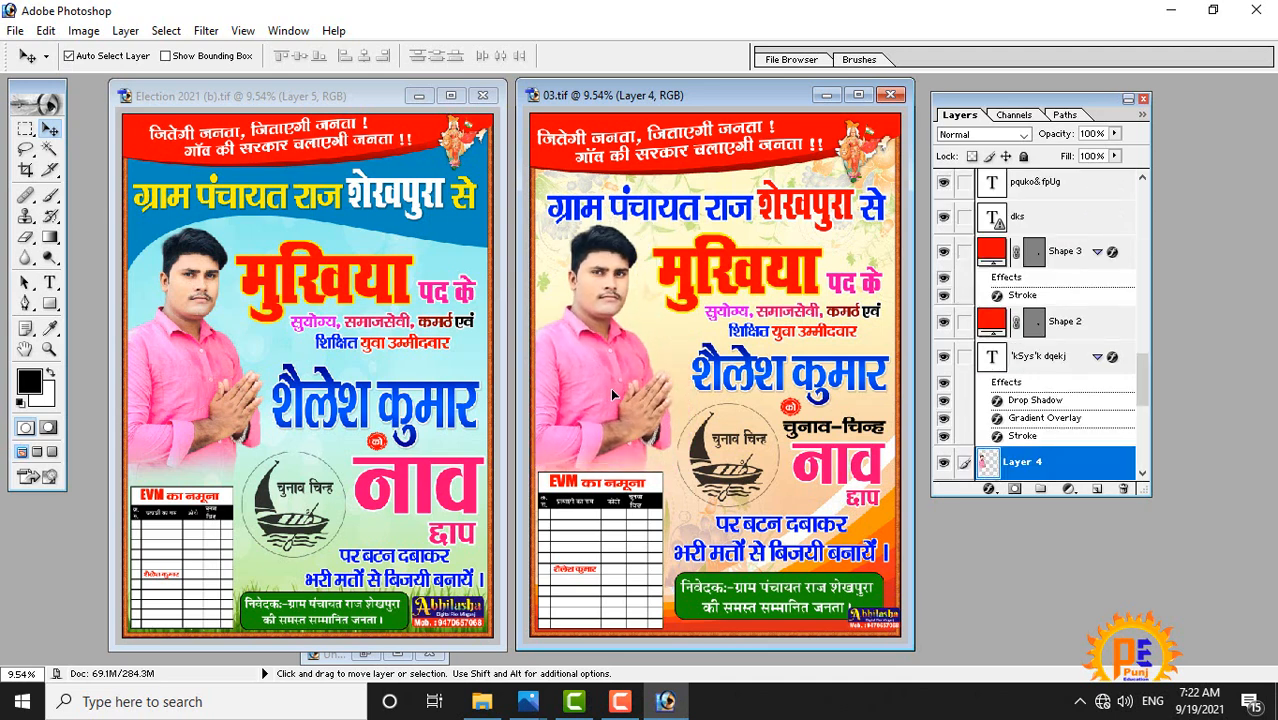
mouse_move(602, 381)
left_mouse_down()
mouse_move(608, 358)
mouse_move(608, 377)
left_mouse_up()
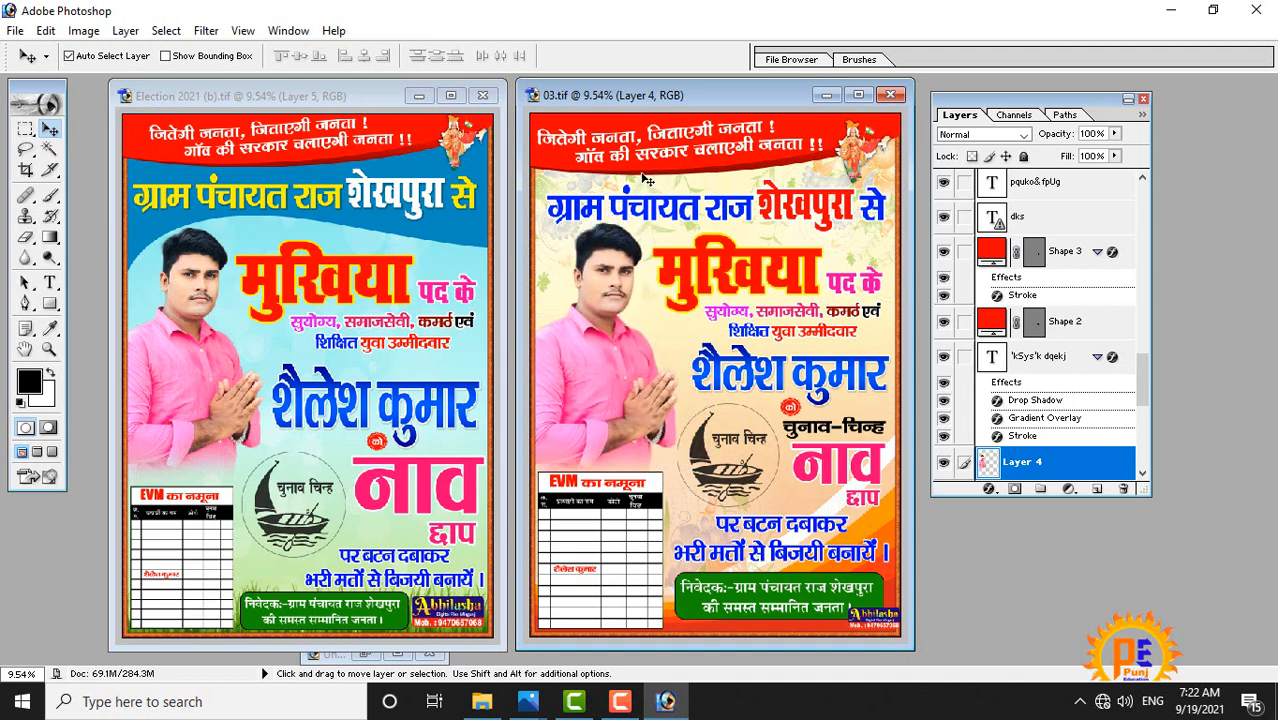
- Nudge the slogan, the deity figure, the मुखिया title and the candidate's name text in 03.tif
mouse_move(660, 170)
left_mouse_down()
mouse_move(663, 207)
mouse_move(655, 160)
mouse_move(654, 185)
mouse_move(650, 165)
mouse_move(658, 175)
left_mouse_up()
mouse_move(857, 173)
left_mouse_down()
mouse_move(847, 178)
mouse_move(870, 172)
mouse_move(857, 182)
left_mouse_up()
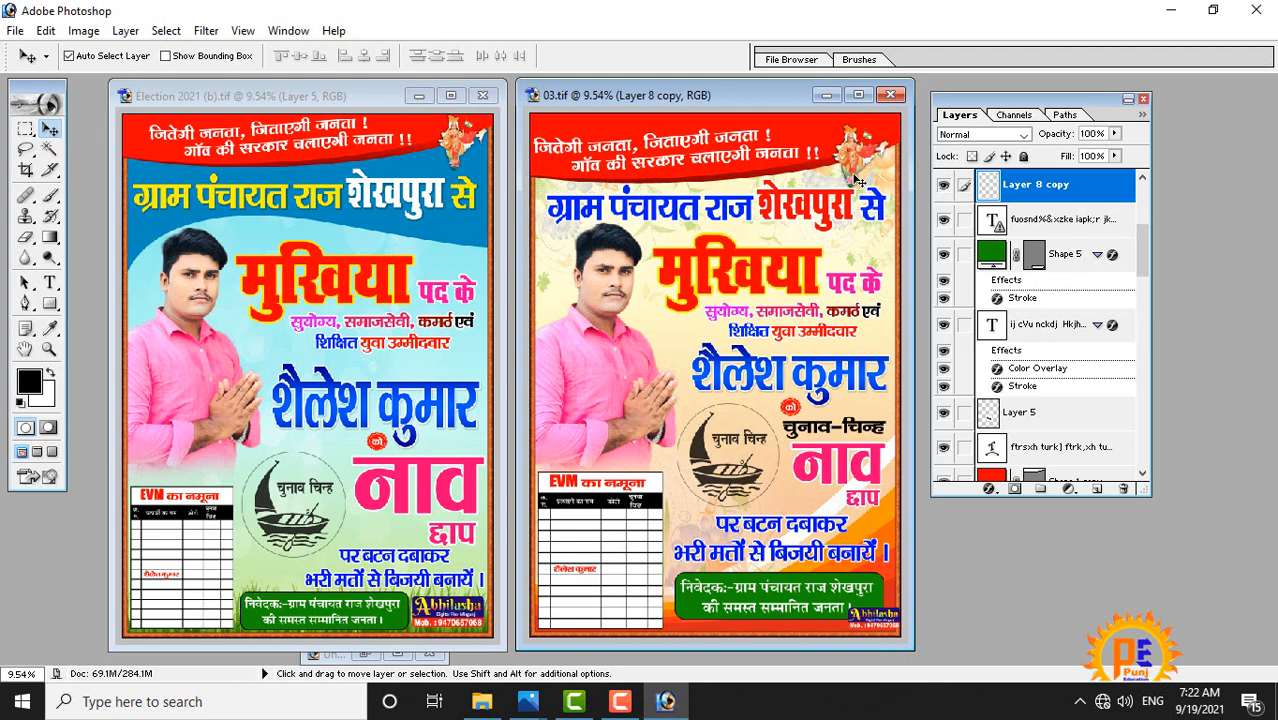
left_click(816, 270)
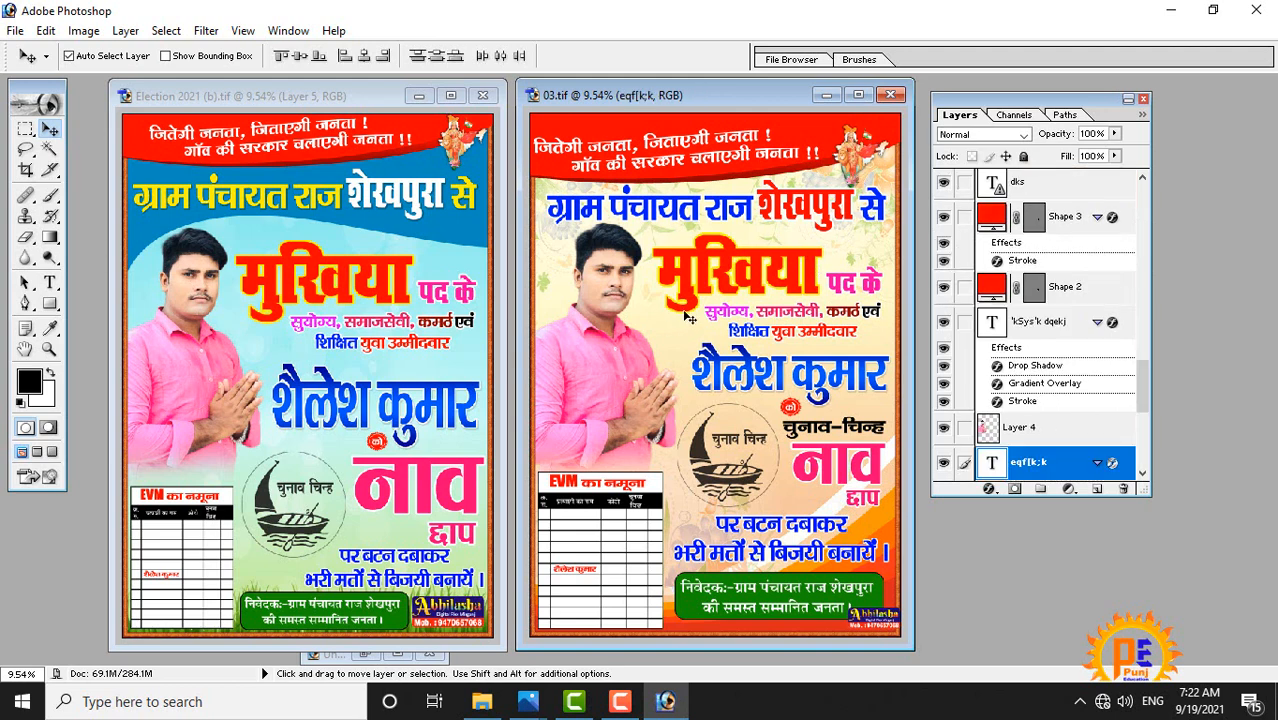
mouse_move(725, 255)
left_mouse_down()
mouse_move(712, 243)
mouse_move(720, 250)
left_mouse_up()
left_click_drag(782, 386, 771, 377)
- Select the boat election symbol in 03.tif and nudge it slightly with the Move tool
left_click(702, 445)
left_click_drag(702, 444, 703, 449)
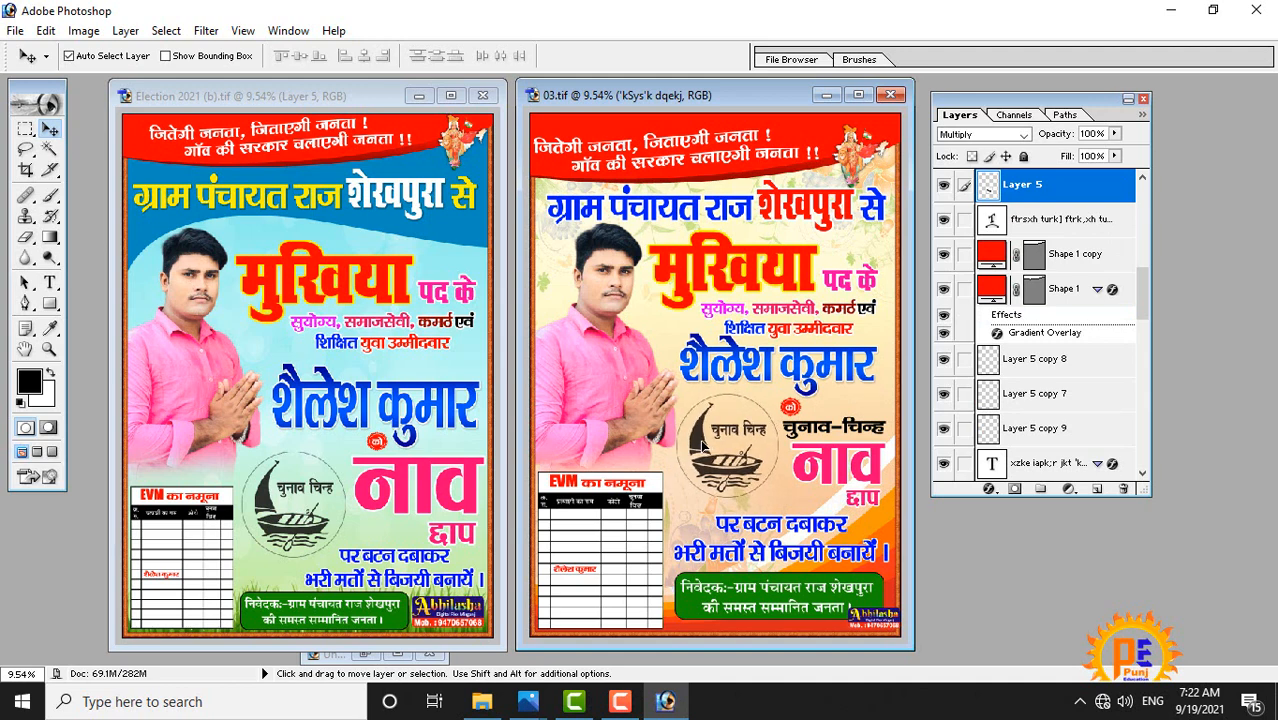
left_click_drag(701, 445, 702, 446)
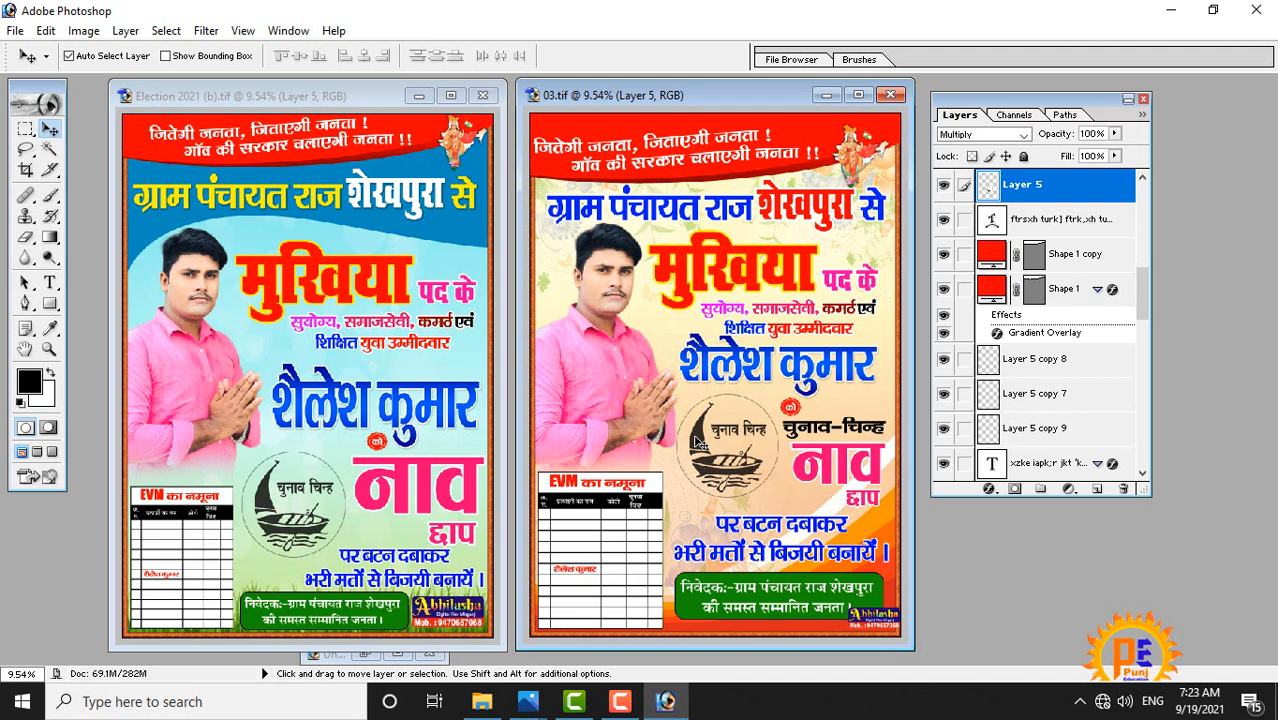
- Activate Election 2021 (b).tif to view its layers, then return to 03.tif and shift its window slightly
left_click(341, 103)
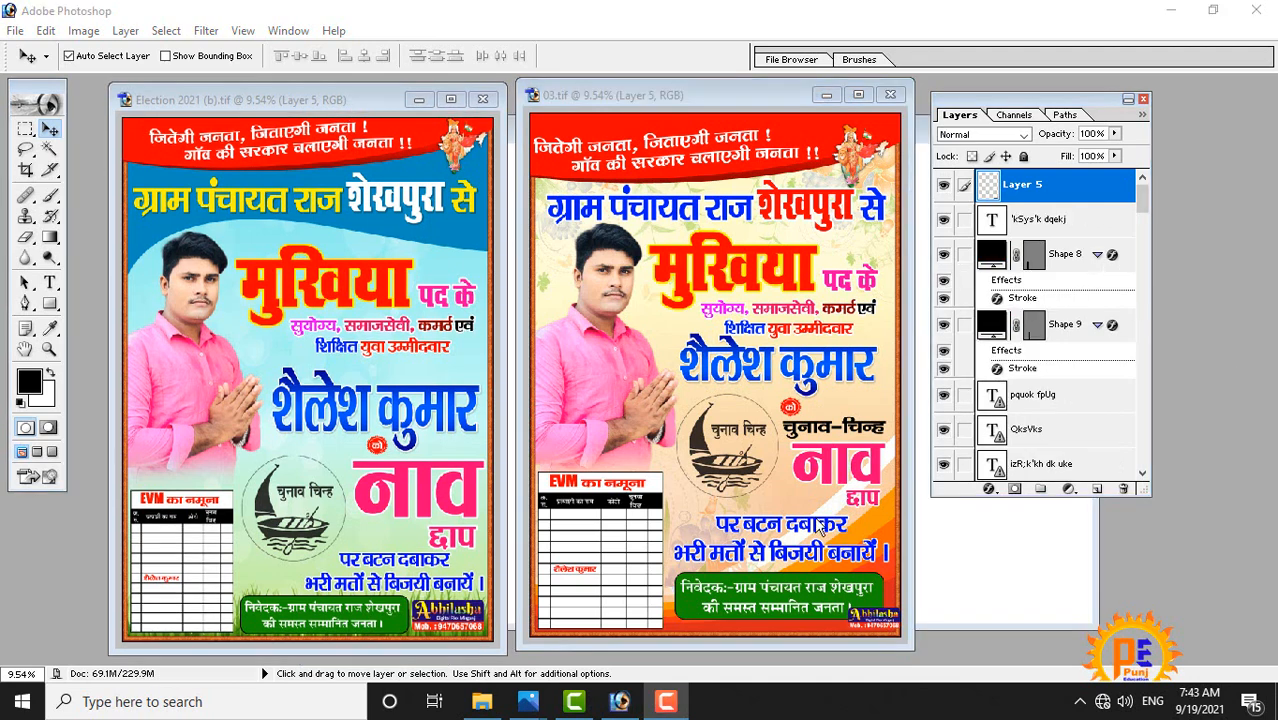
left_click(645, 98)
left_click_drag(657, 98, 660, 107)
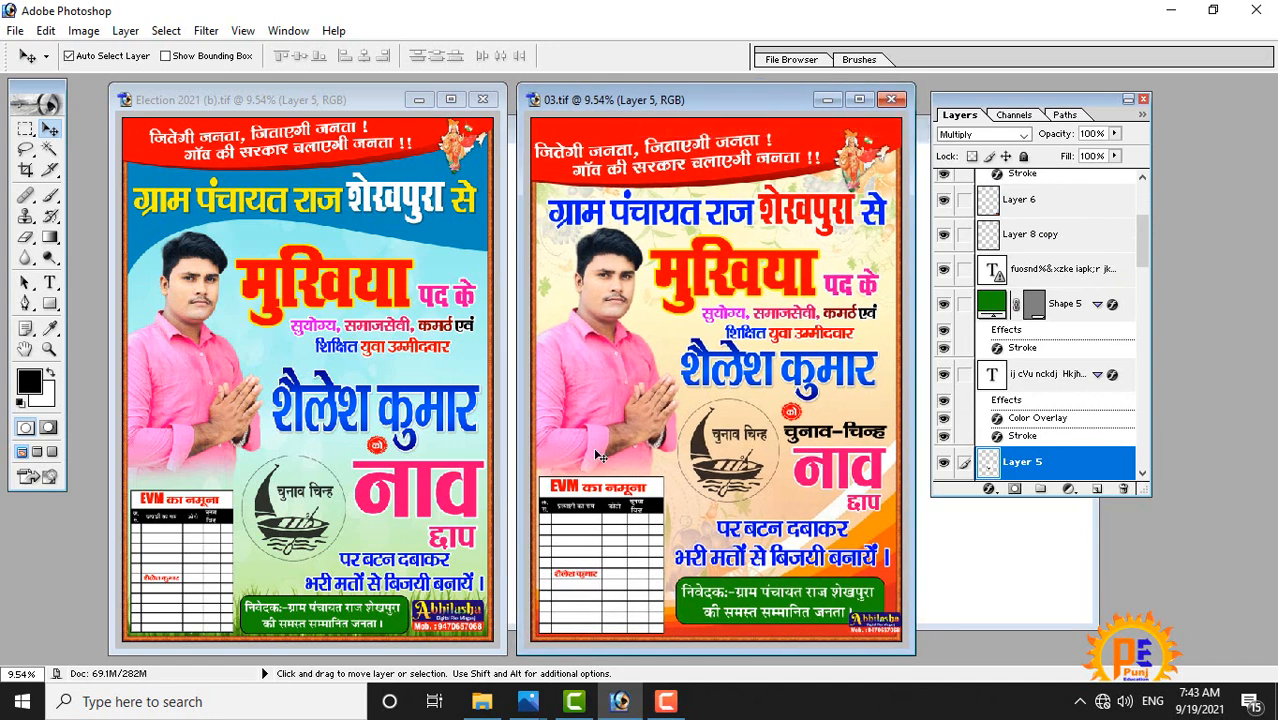
- Create a new document from the A4 preset with its resolution set to 500 pixels/inch
key("ctrl+n")
left_click(620, 280)
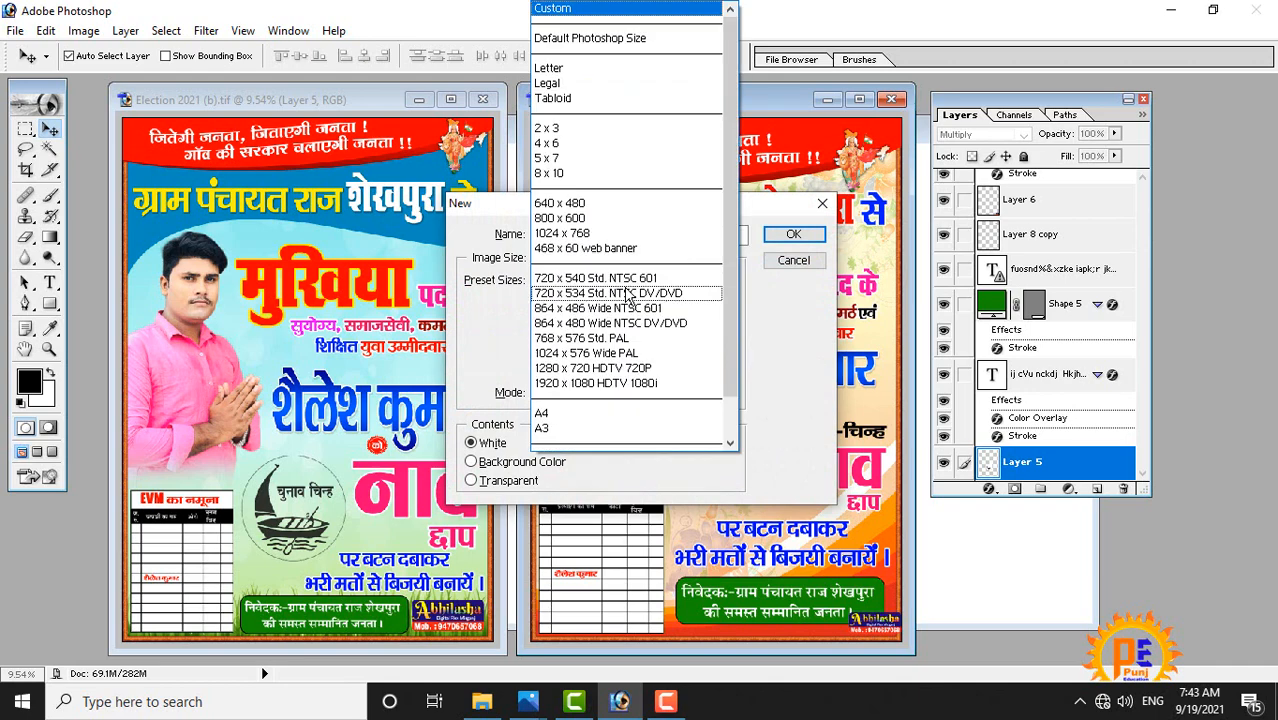
left_click(560, 414)
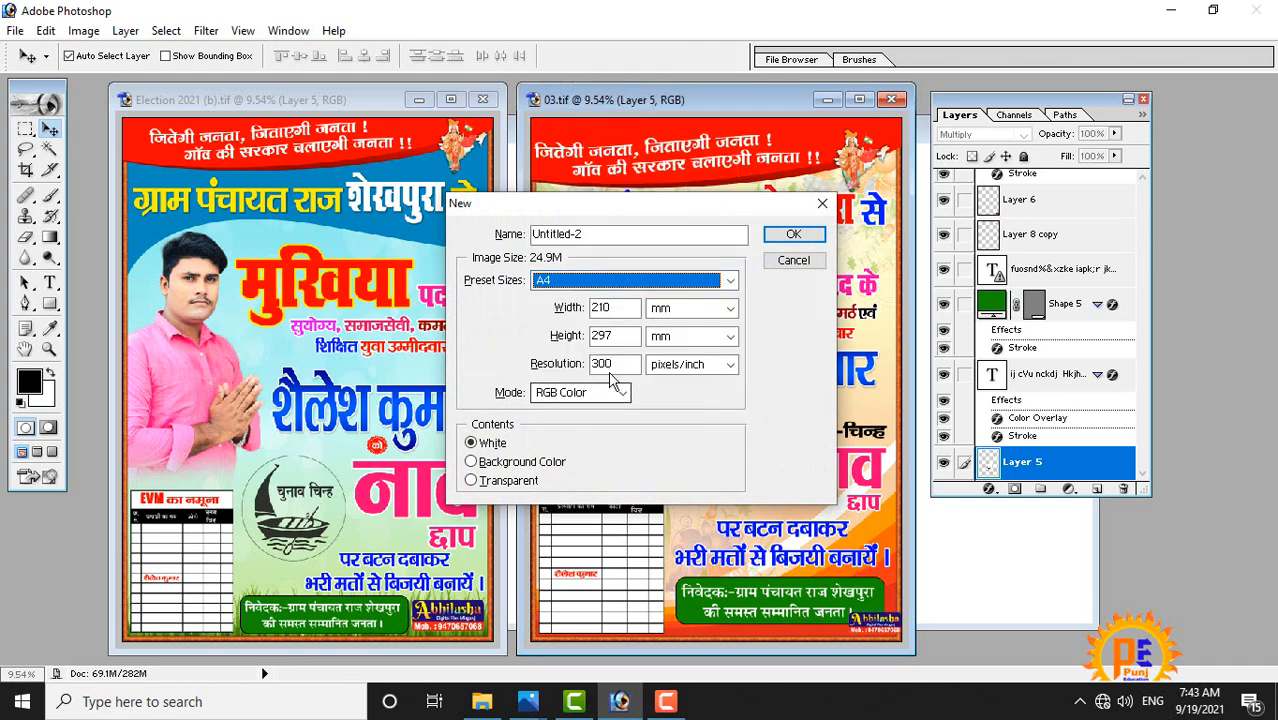
left_click_drag(620, 364, 507, 362)
type("500")
key("Return")
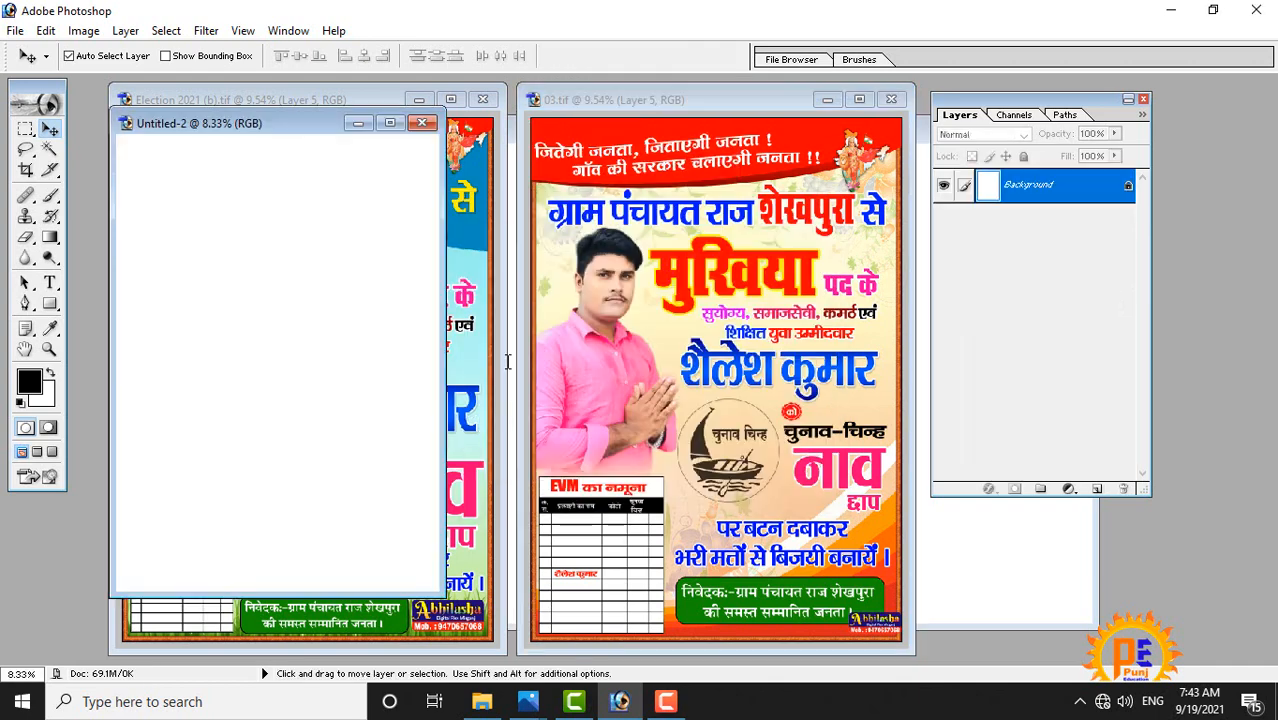
- Minimise 03.tif and place the enlarged Untitled-2 window beside Election 2021 (b).tif
left_click_drag(171, 123, 575, 120)
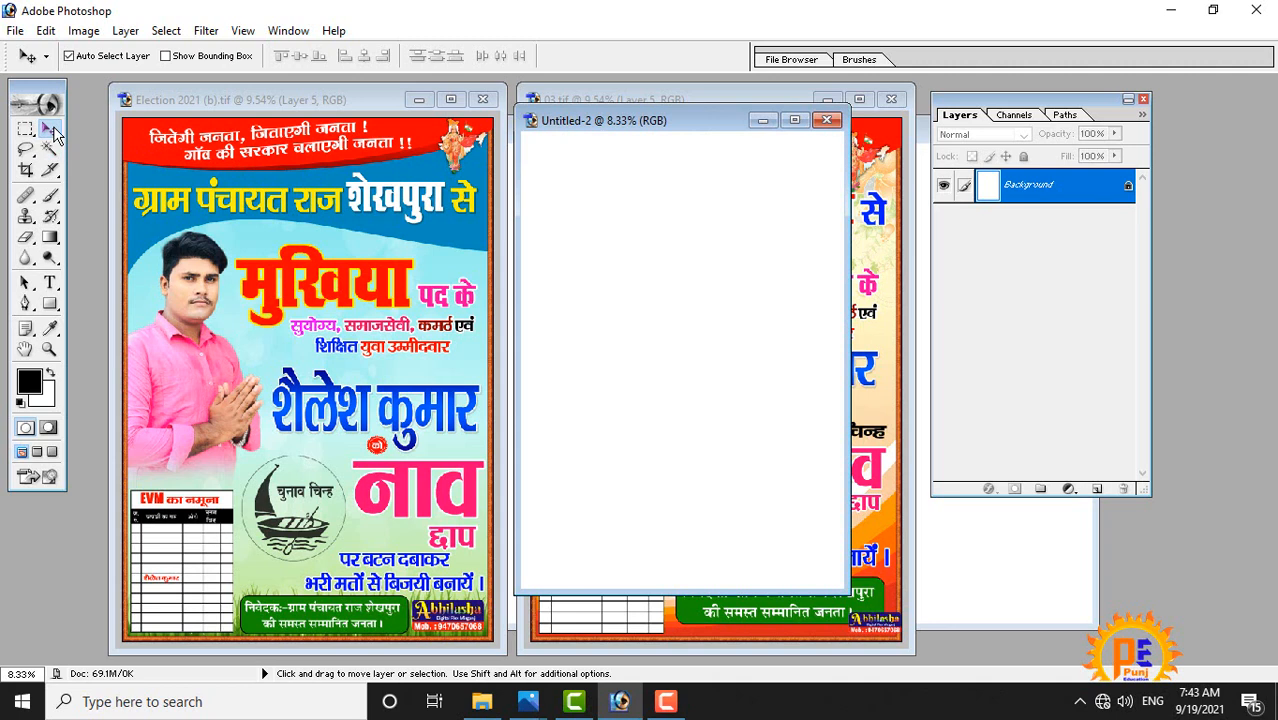
left_click(237, 231)
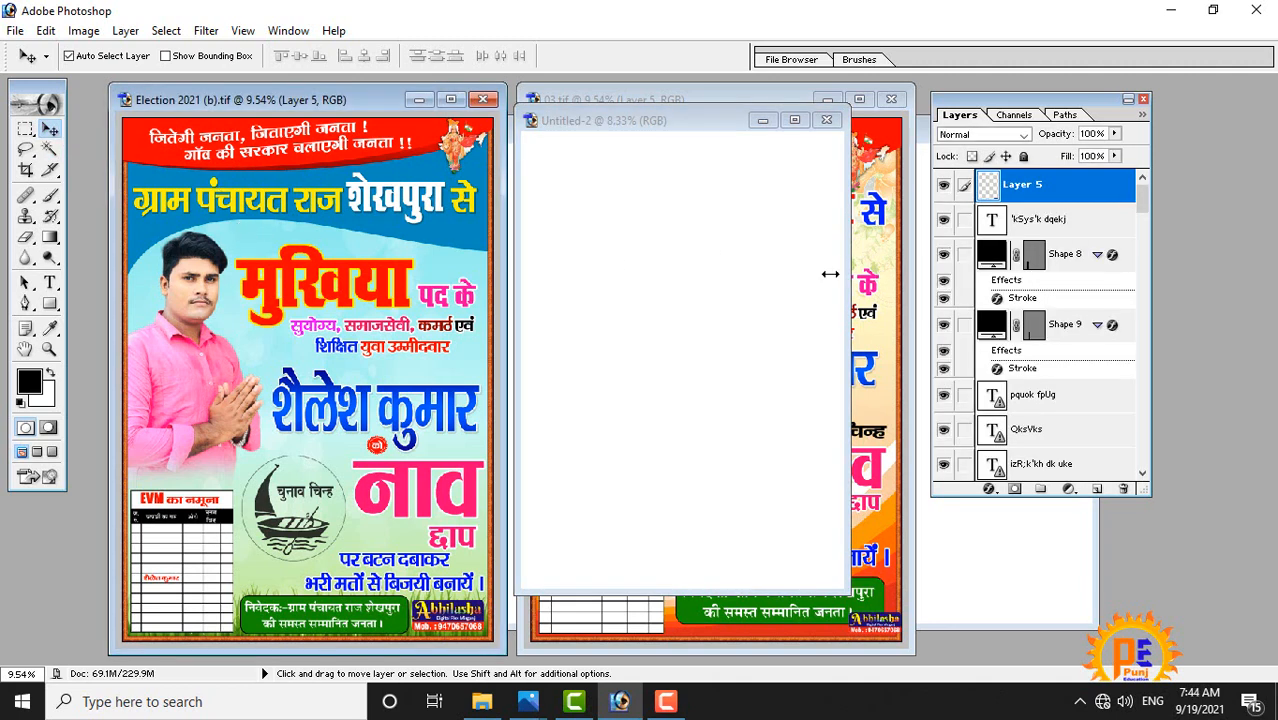
left_click(744, 203)
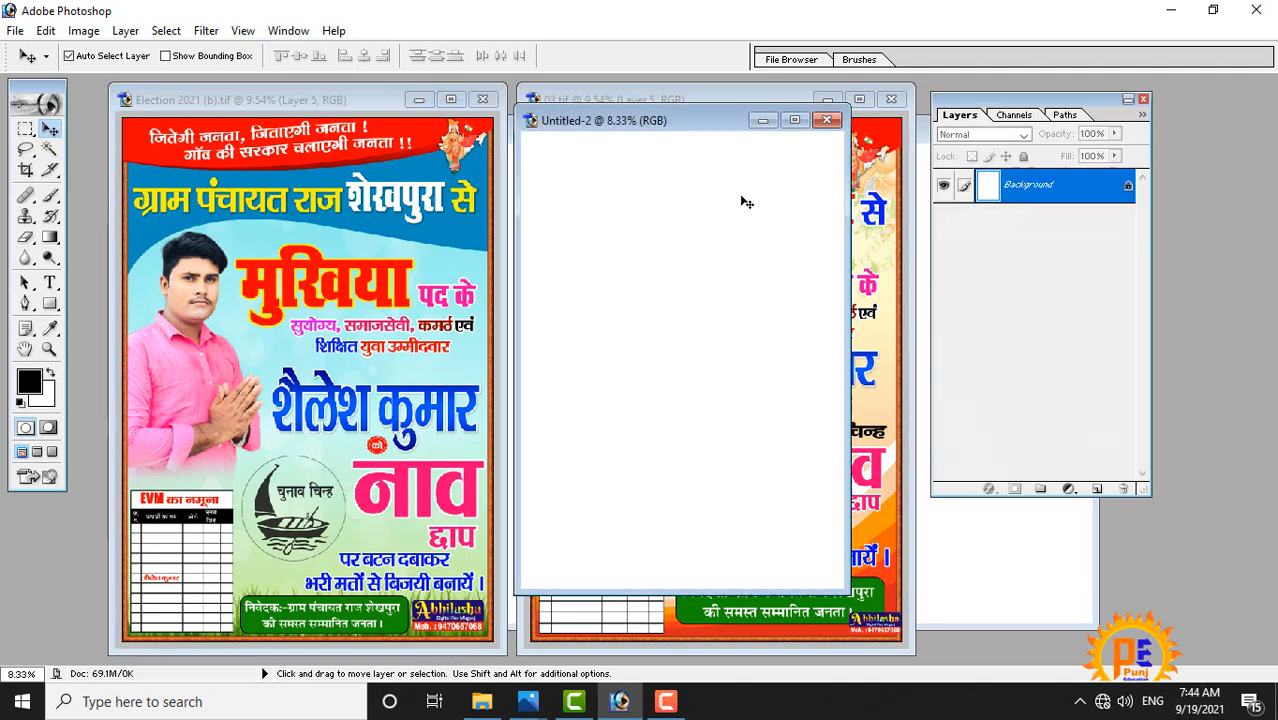
left_click(826, 101)
left_click_drag(889, 130, 698, 113)
left_click(762, 155)
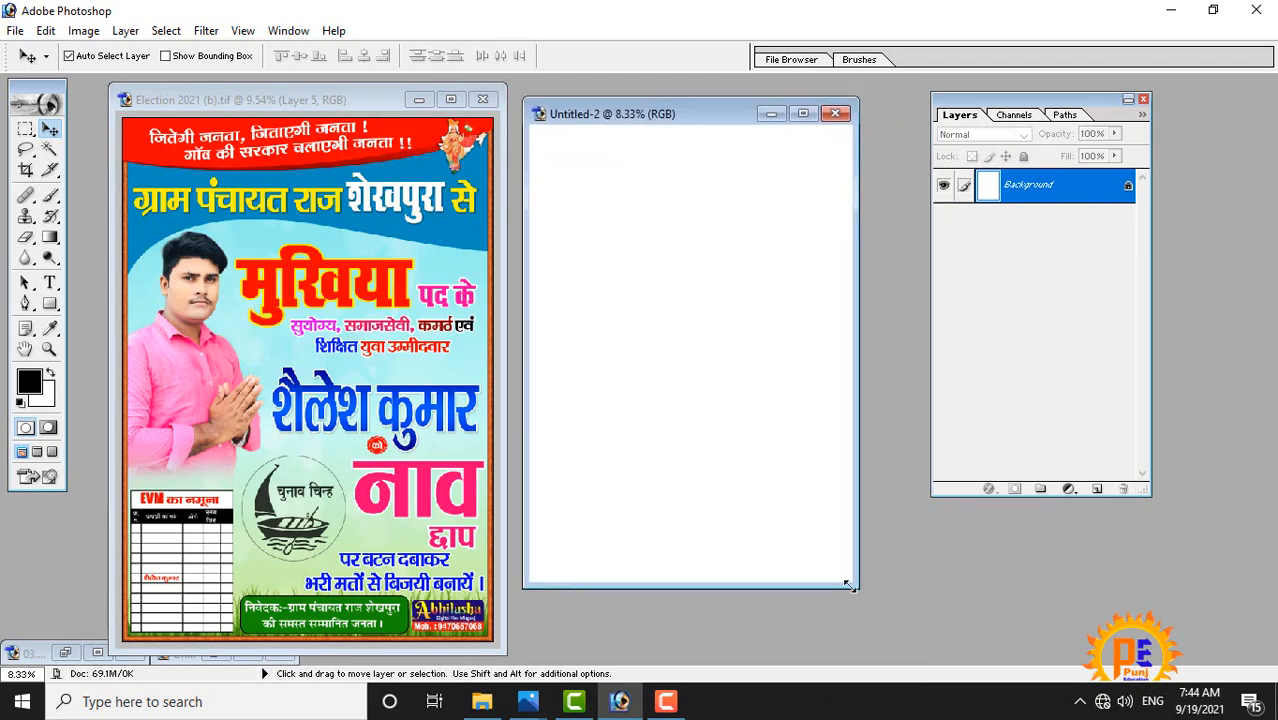
left_click_drag(852, 590, 914, 654)
- Copy the man's photo layer from Election 2021 (b).tif into the blank Untitled-2 document with the Move tool
left_click(208, 305)
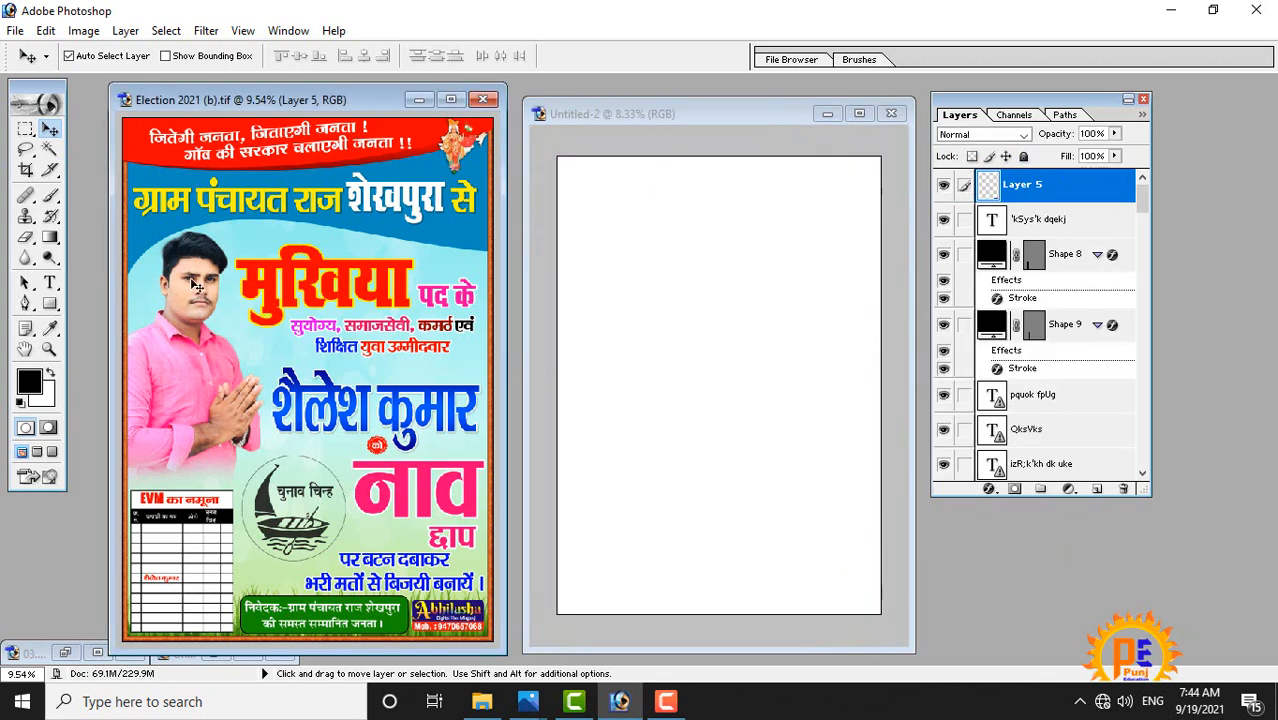
left_click(710, 334)
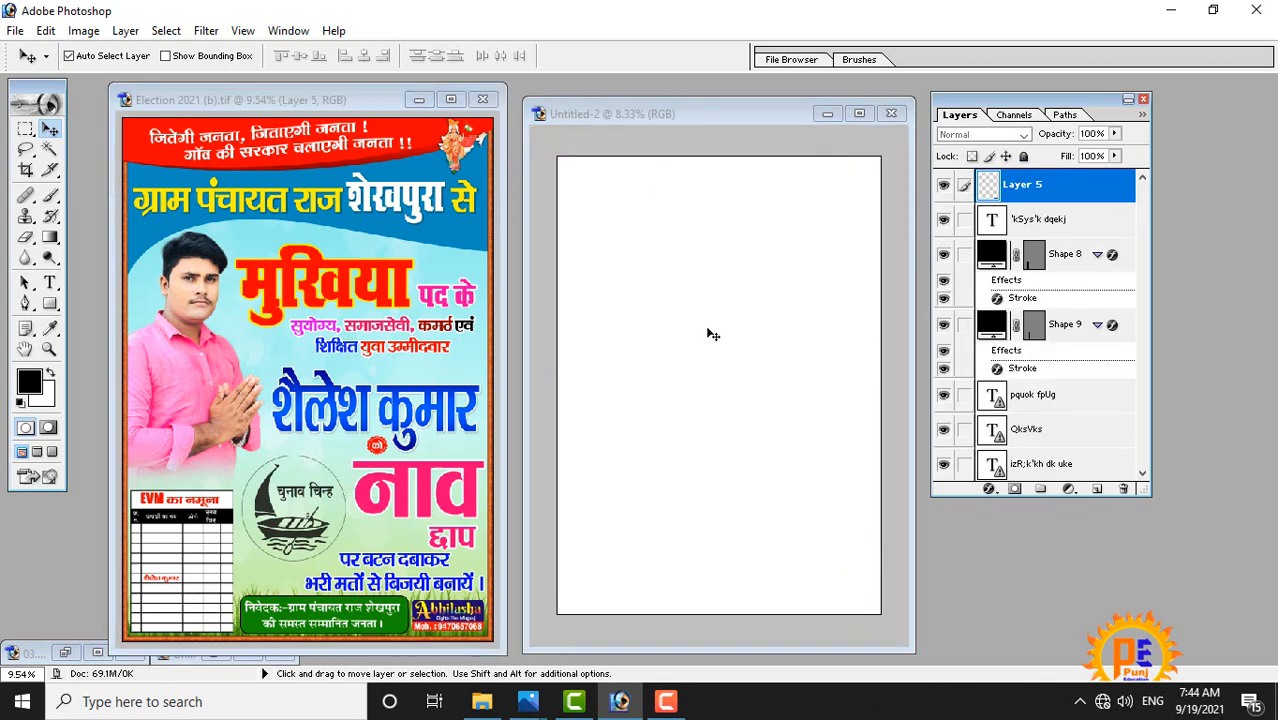
left_click(320, 272)
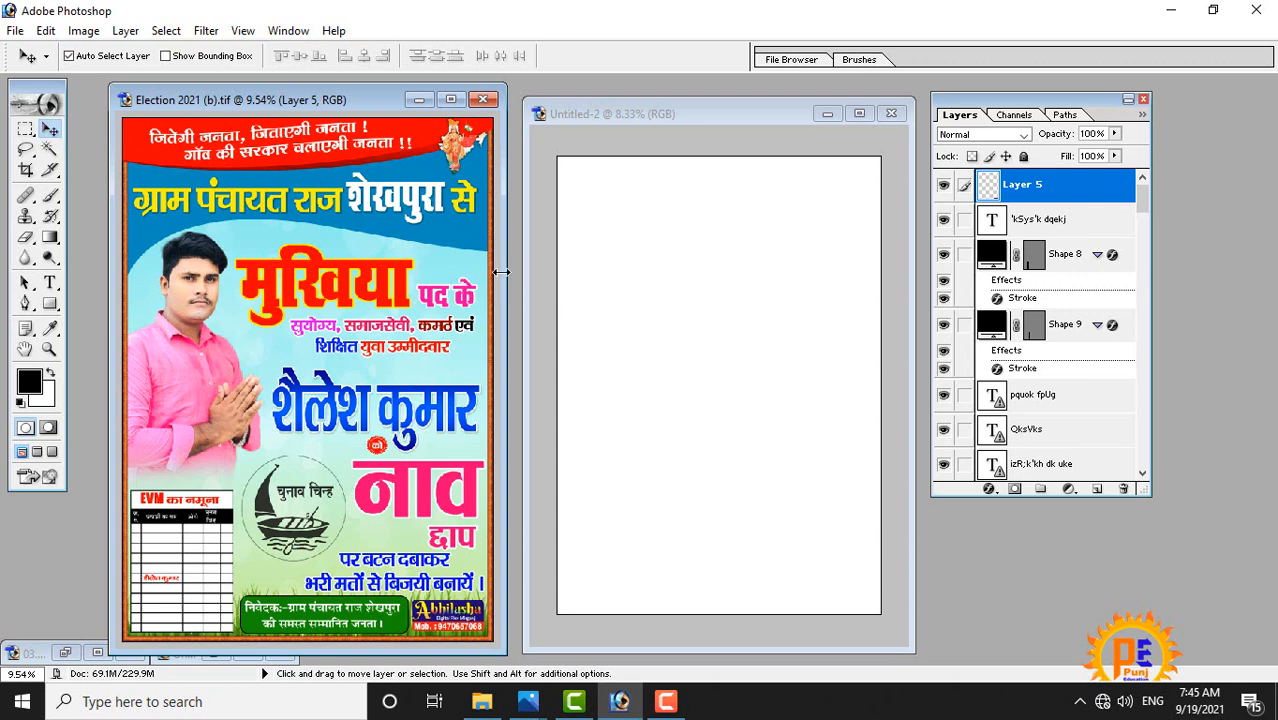
left_click(742, 337)
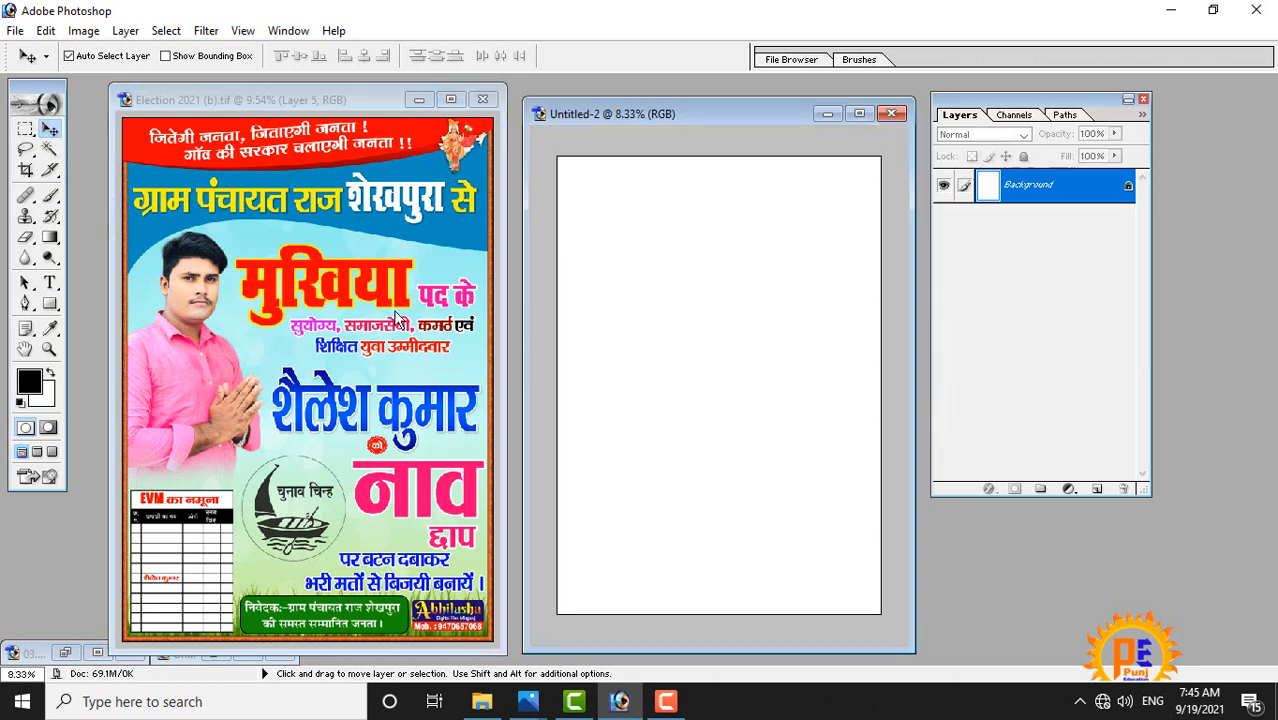
left_click(208, 307)
left_click_drag(208, 307, 549, 347)
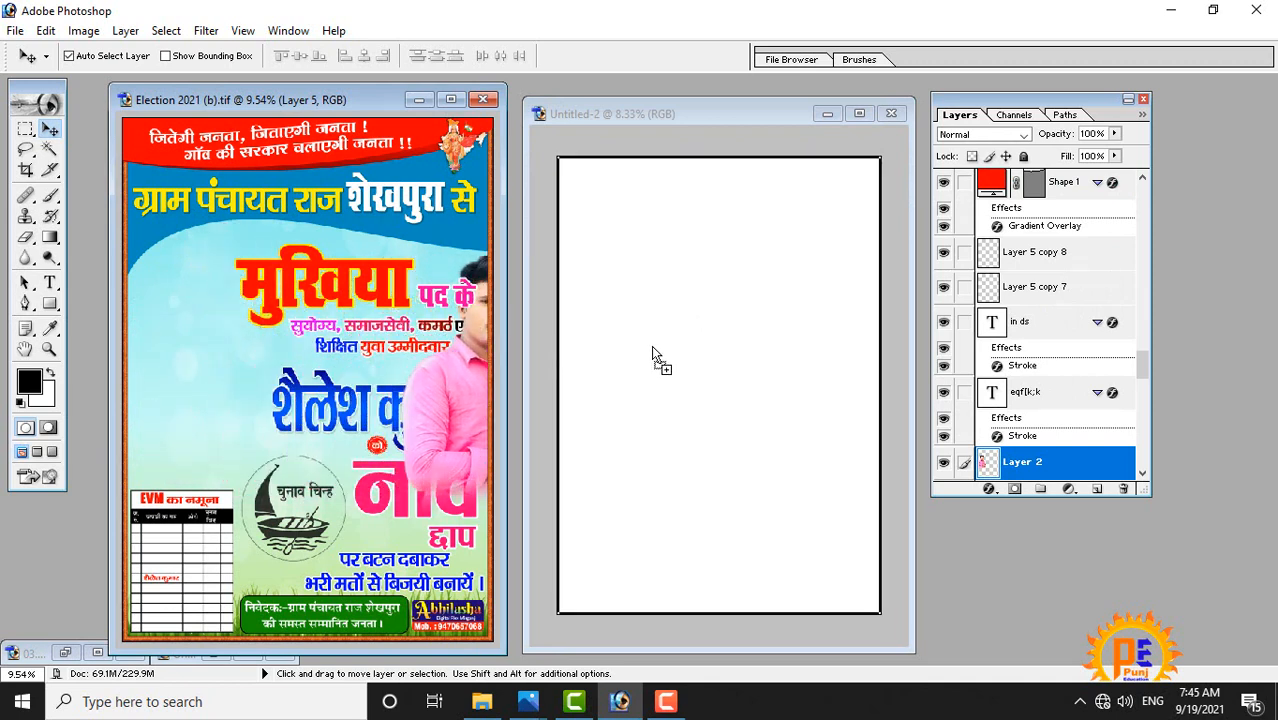
left_click_drag(651, 347, 651, 347)
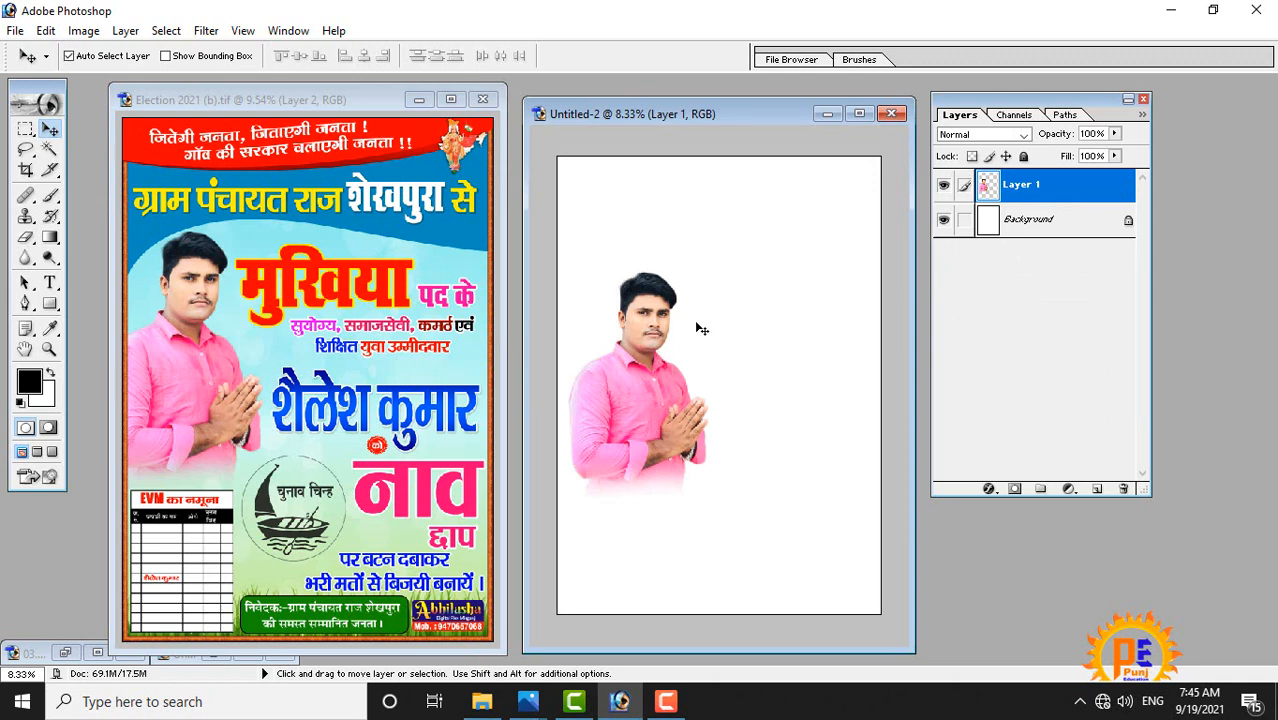
- Copy the मुखिया title with its linked text lines into Untitled-2 and arrange it beside the man's photo at the canvas's left edge
left_click(355, 307)
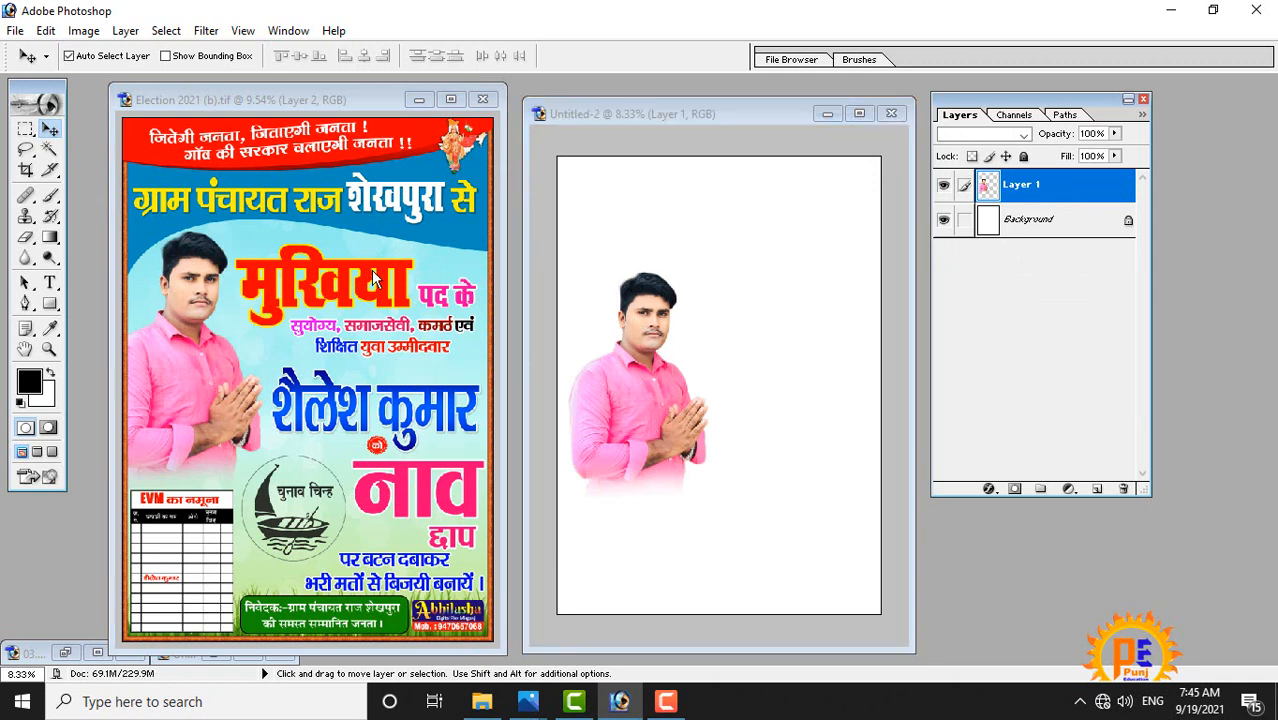
left_click_drag(350, 300, 773, 310)
left_click_drag(625, 395, 601, 395)
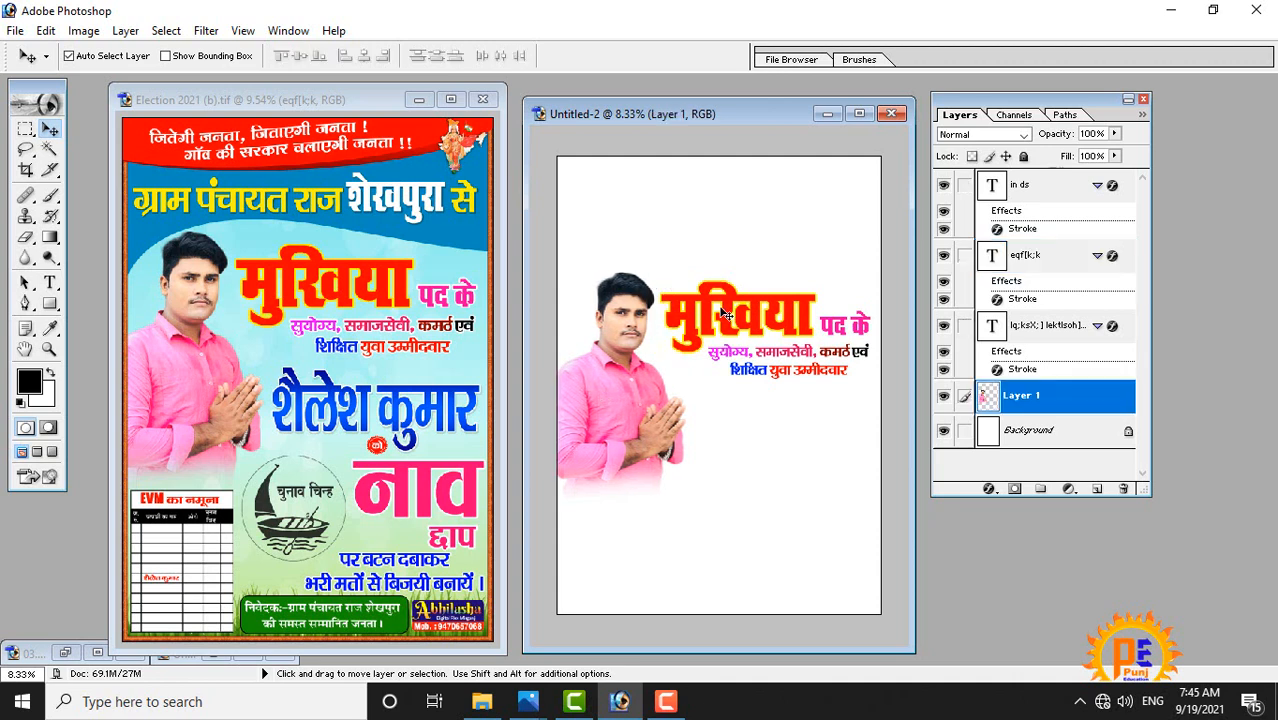
left_click_drag(710, 306, 707, 320)
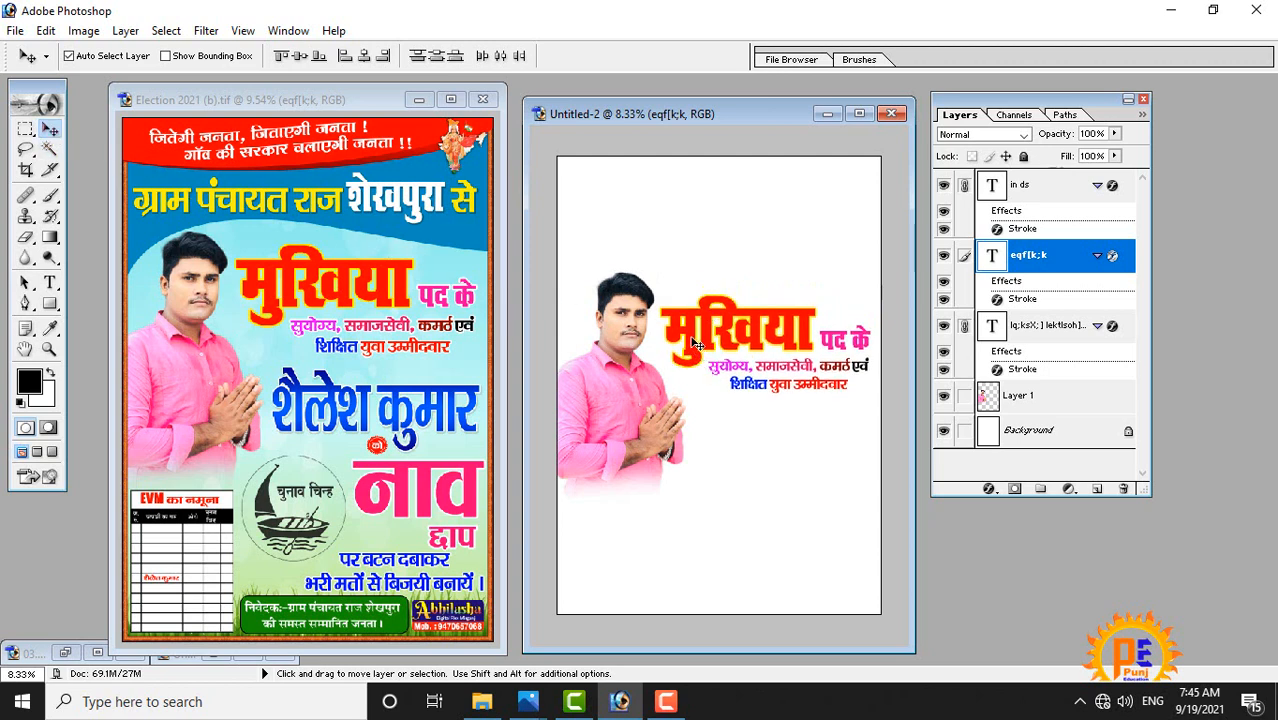
left_click(627, 382)
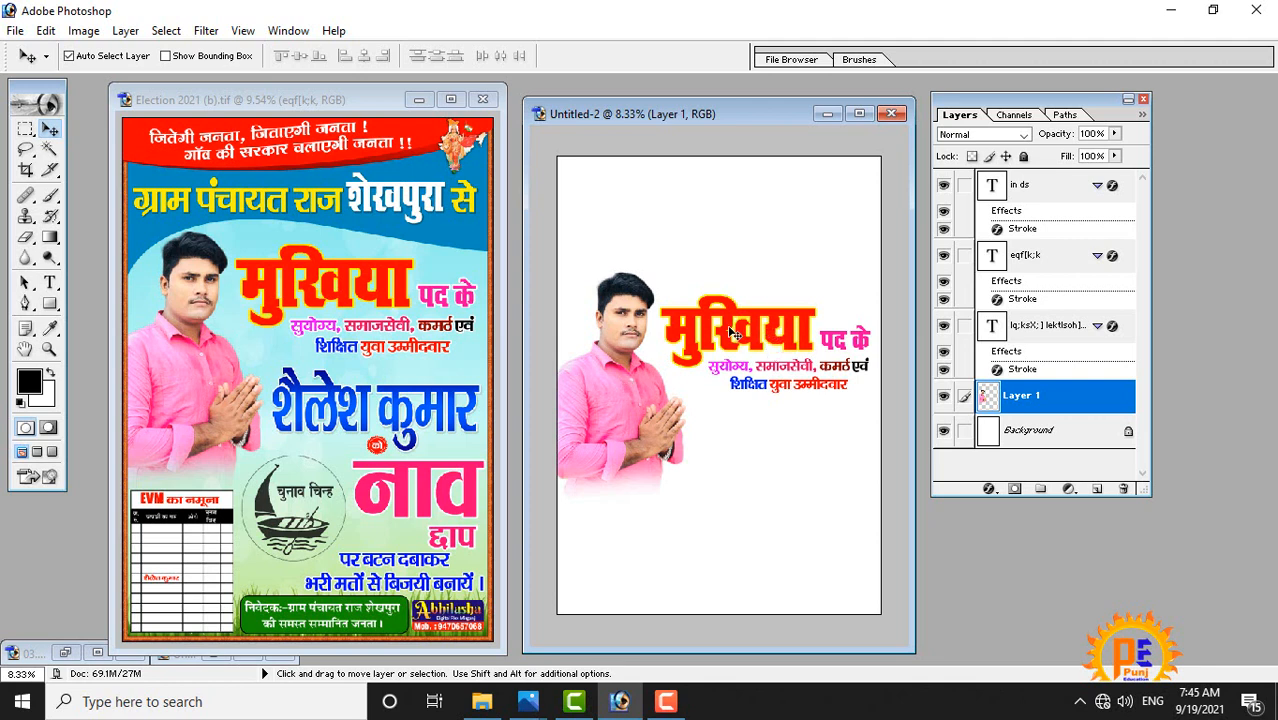
- Select the man's photo layer in Election 2021 (b).tif and draw a tall rectangular marquee across the middle of the poster
left_click(353, 261)
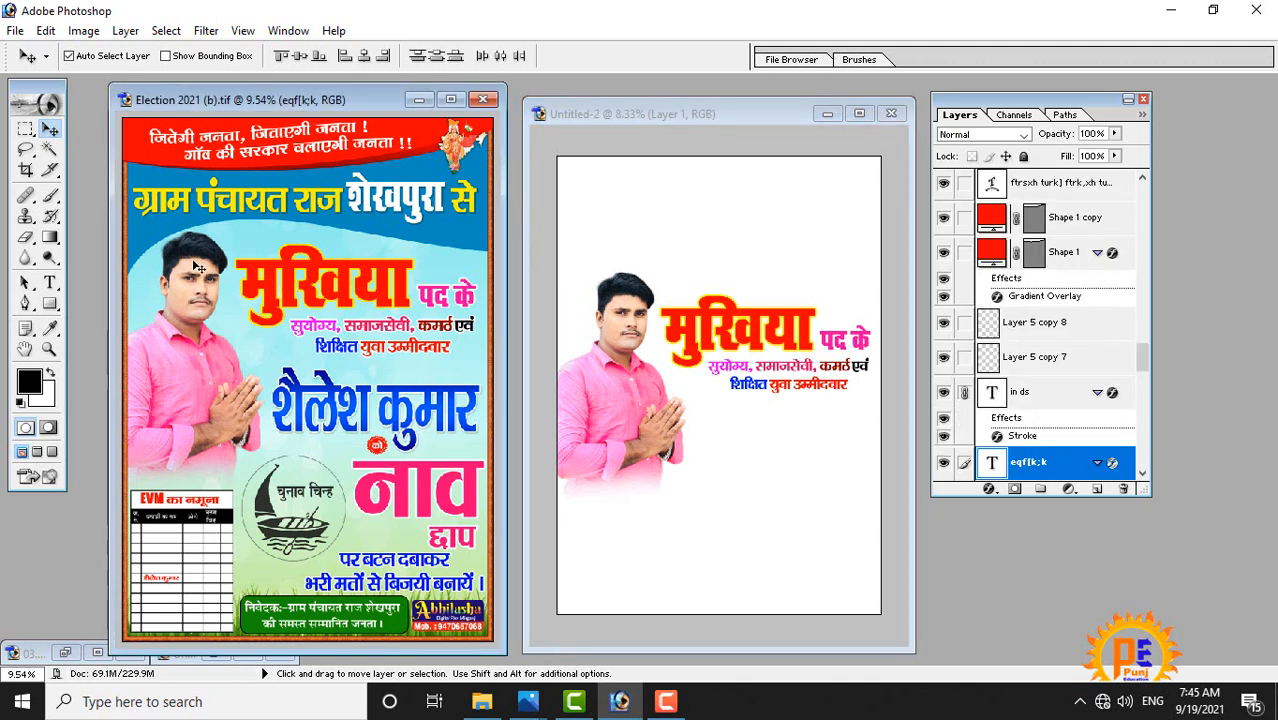
key("ctrl+v")
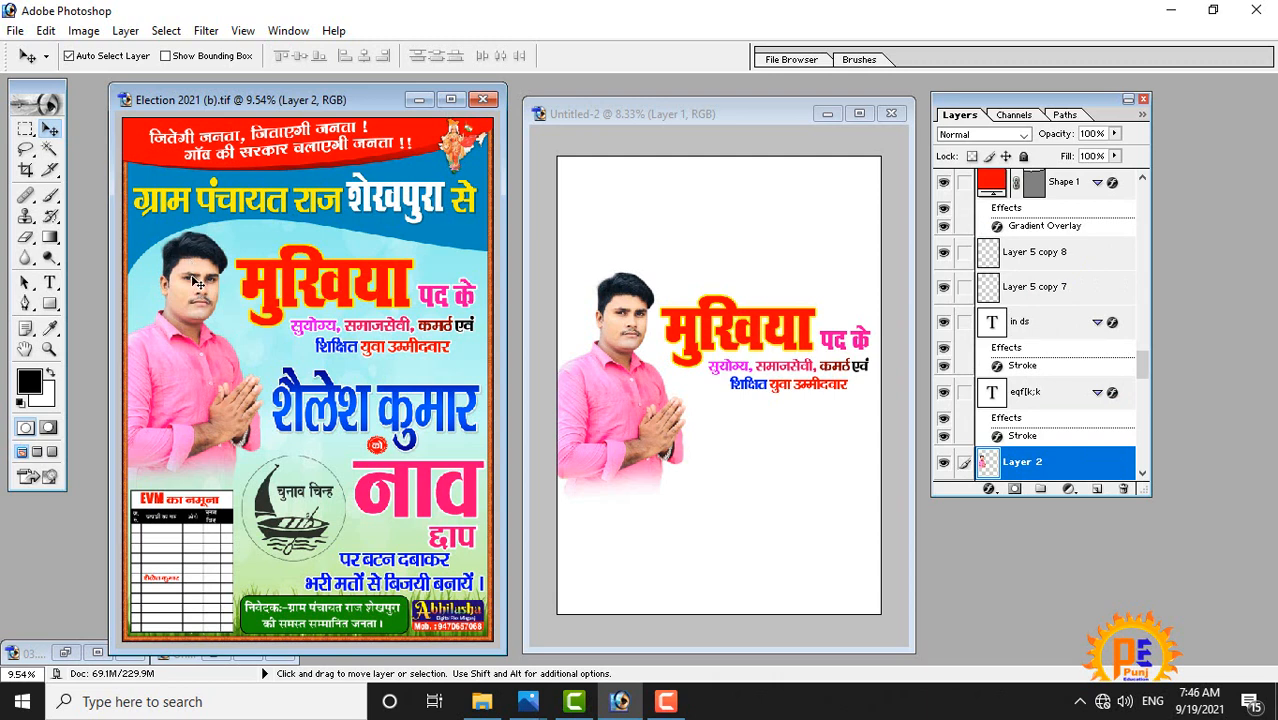
left_click(25, 128)
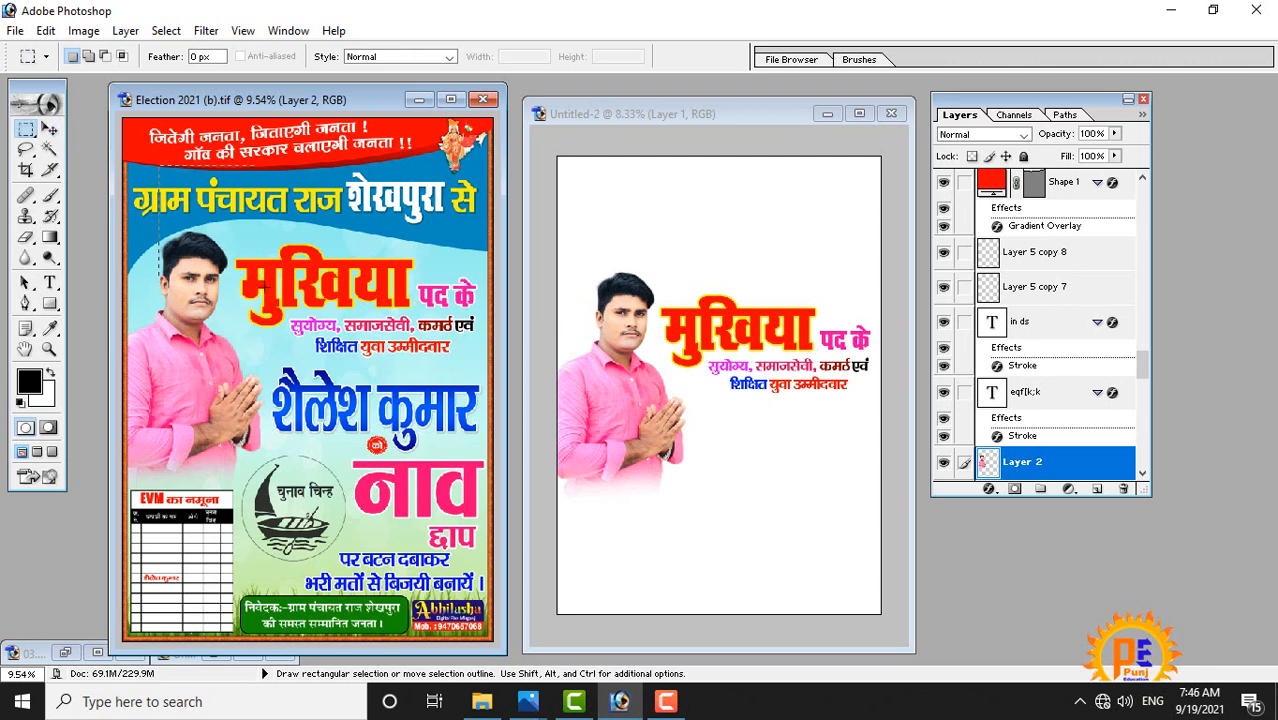
left_click_drag(328, 558, 338, 626)
key("ctrl+d")
left_click(49, 129)
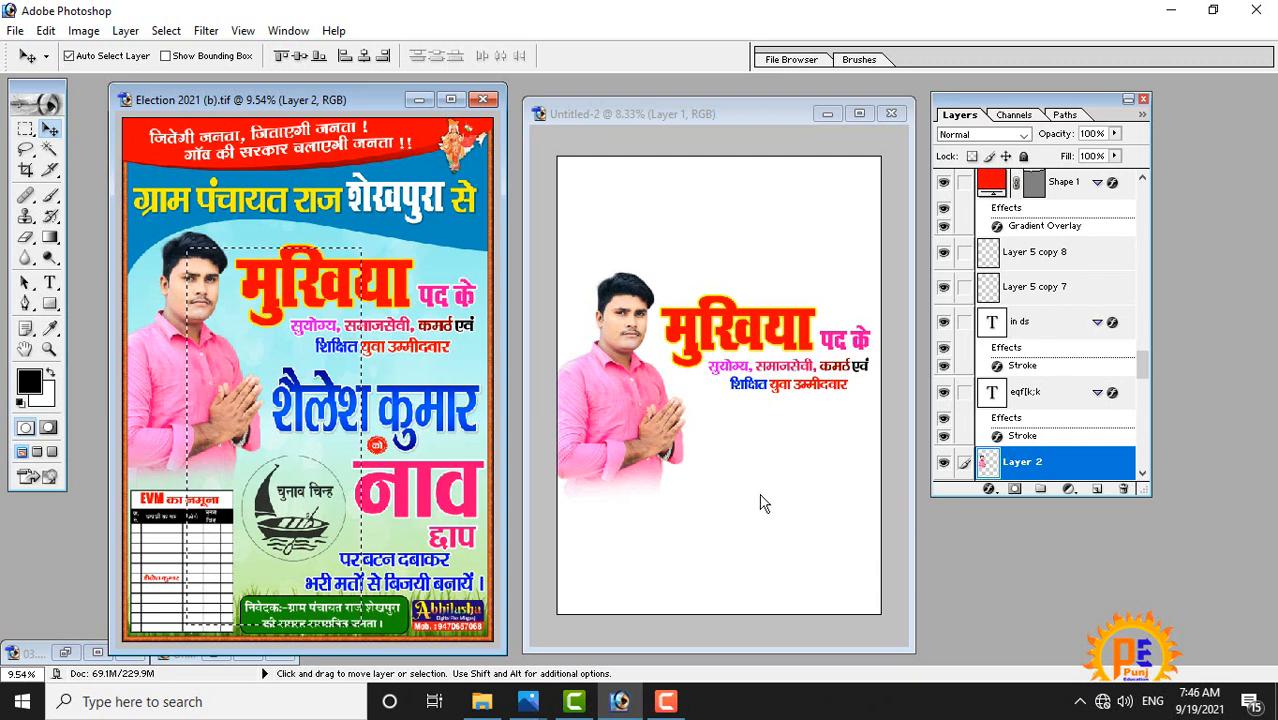
- Move the Layers palette over the poster and copy the marquee-selected part of background Layer 1 into Untitled-2, behind the मुखिया title
left_click(198, 305)
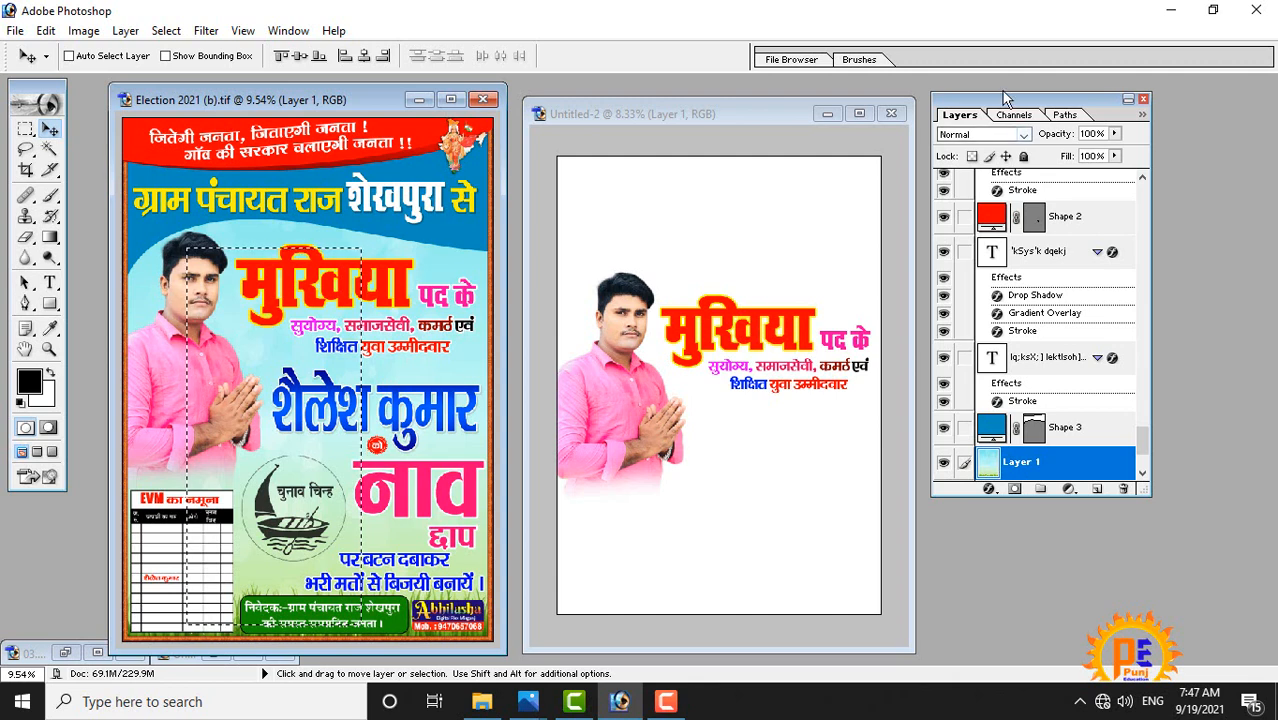
left_click_drag(397, 97, 553, 85)
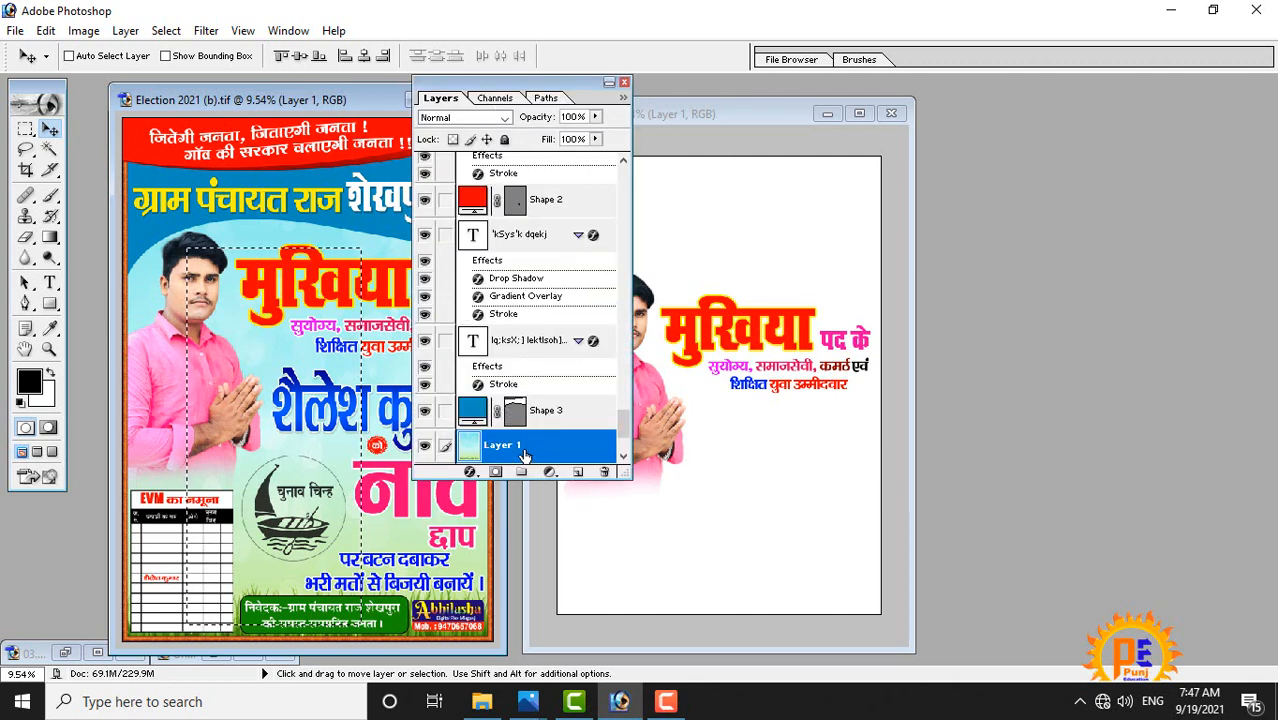
left_click_drag(250, 348, 757, 465)
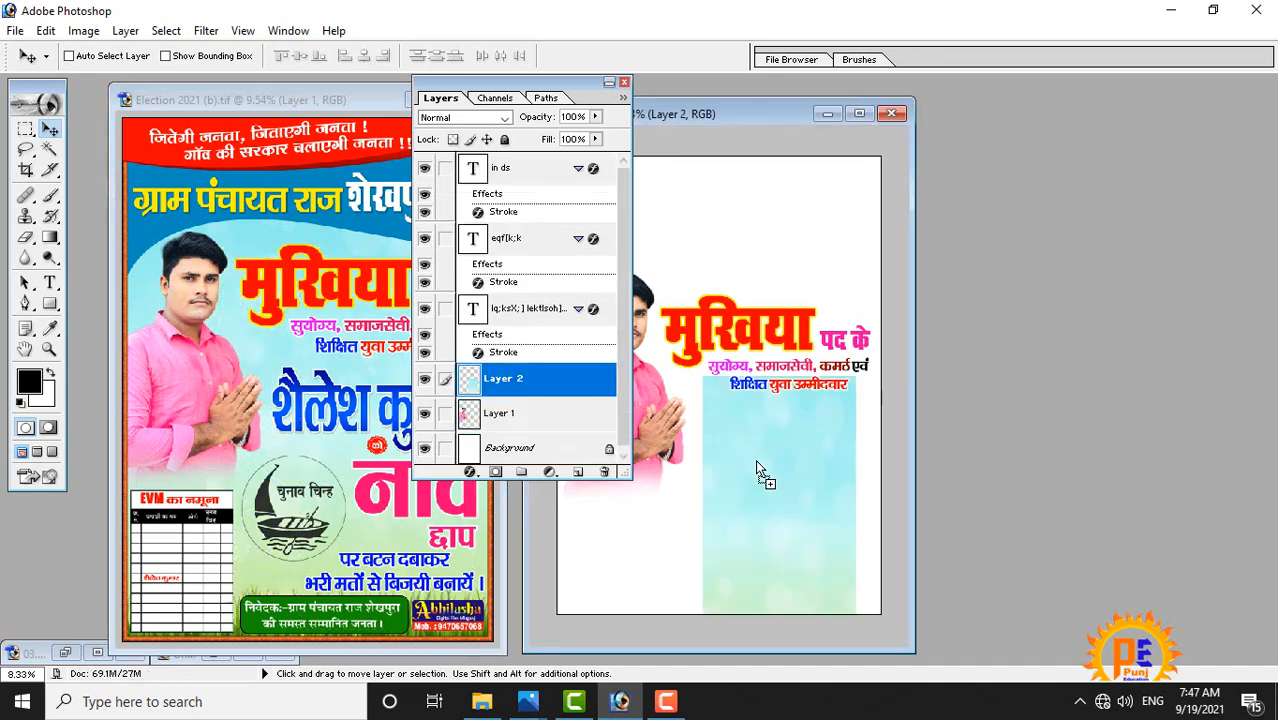
left_click_drag(742, 279, 740, 395)
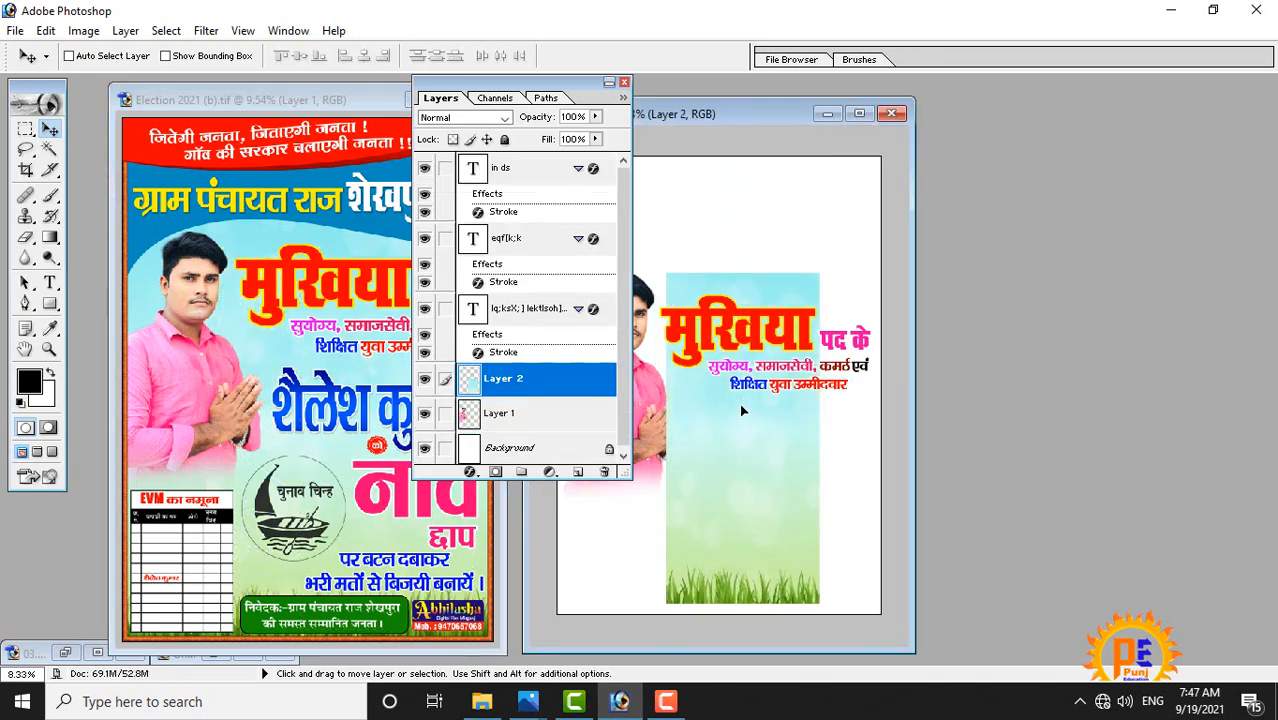
- Activate the man's photo layer in Election 2021 (b).tif and copy its marquee-selected part onto the background strip in Untitled-2
left_click(277, 357)
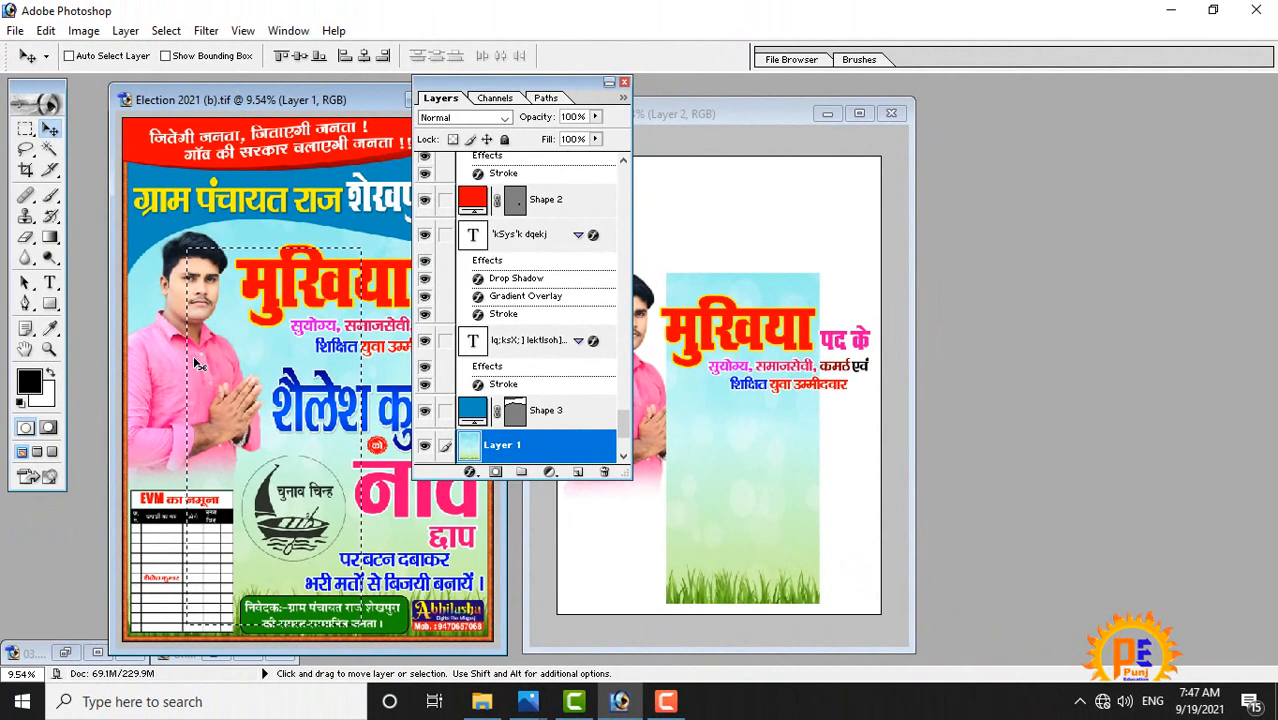
right_click(196, 378)
left_click(226, 373)
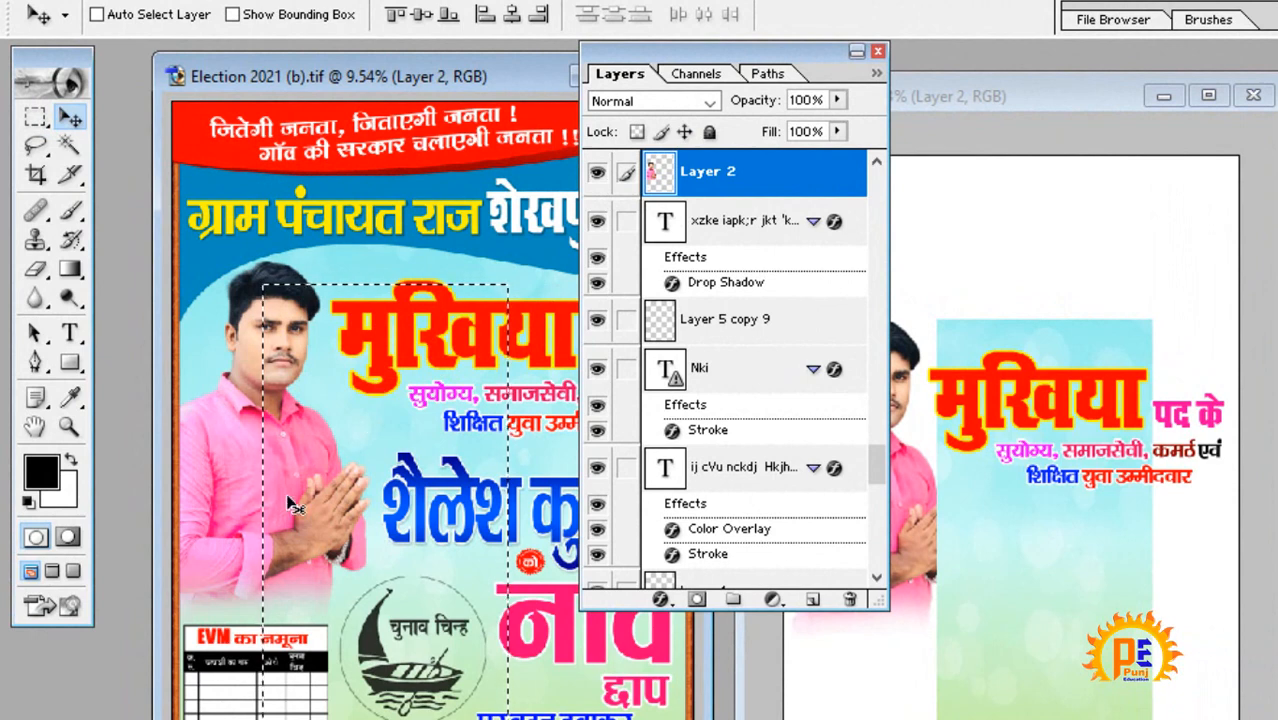
left_click_drag(292, 476, 1080, 665)
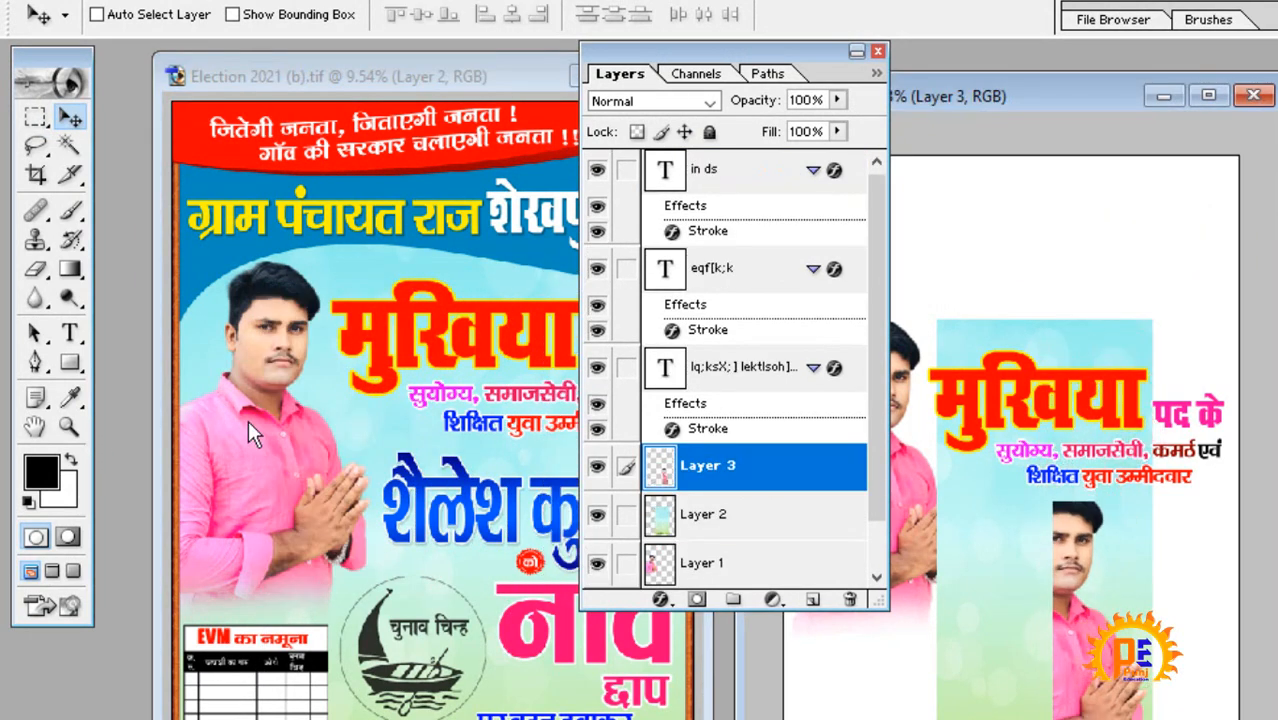
- Return to Election 2021 (b).tif, look through its layer list and remove the marquee selection
left_click(194, 420)
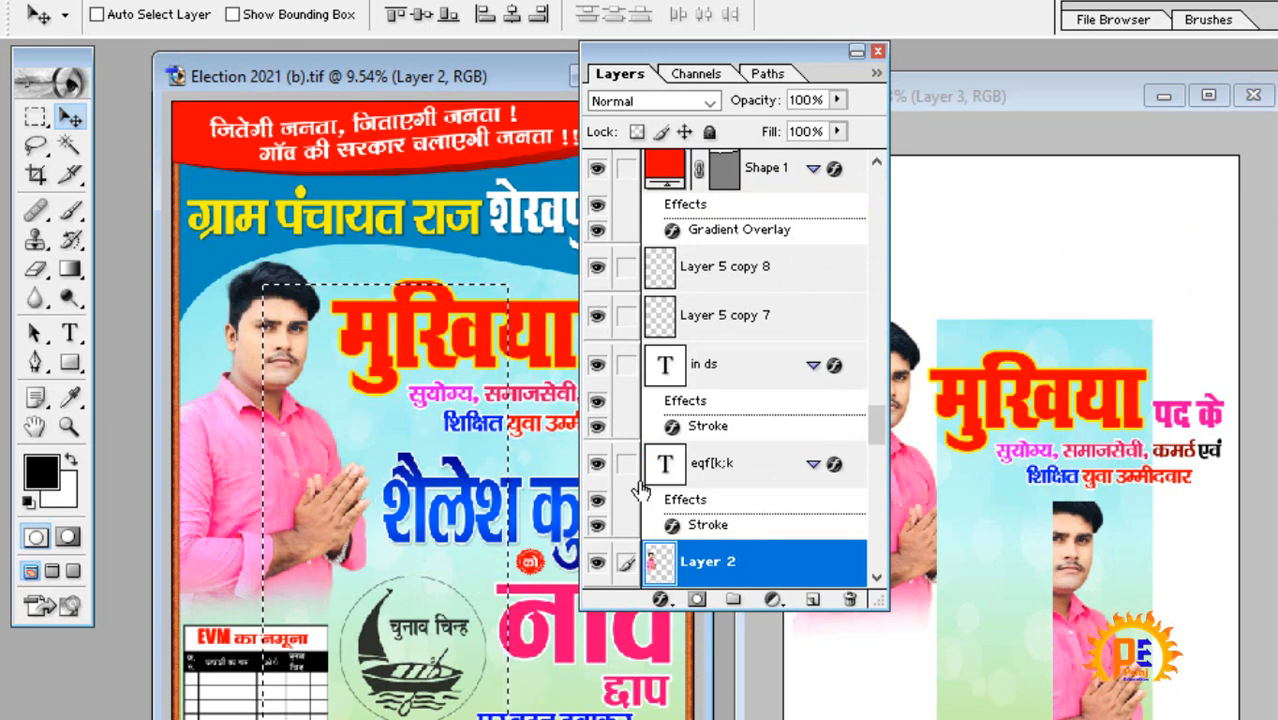
scroll(740, 315, "up", 3)
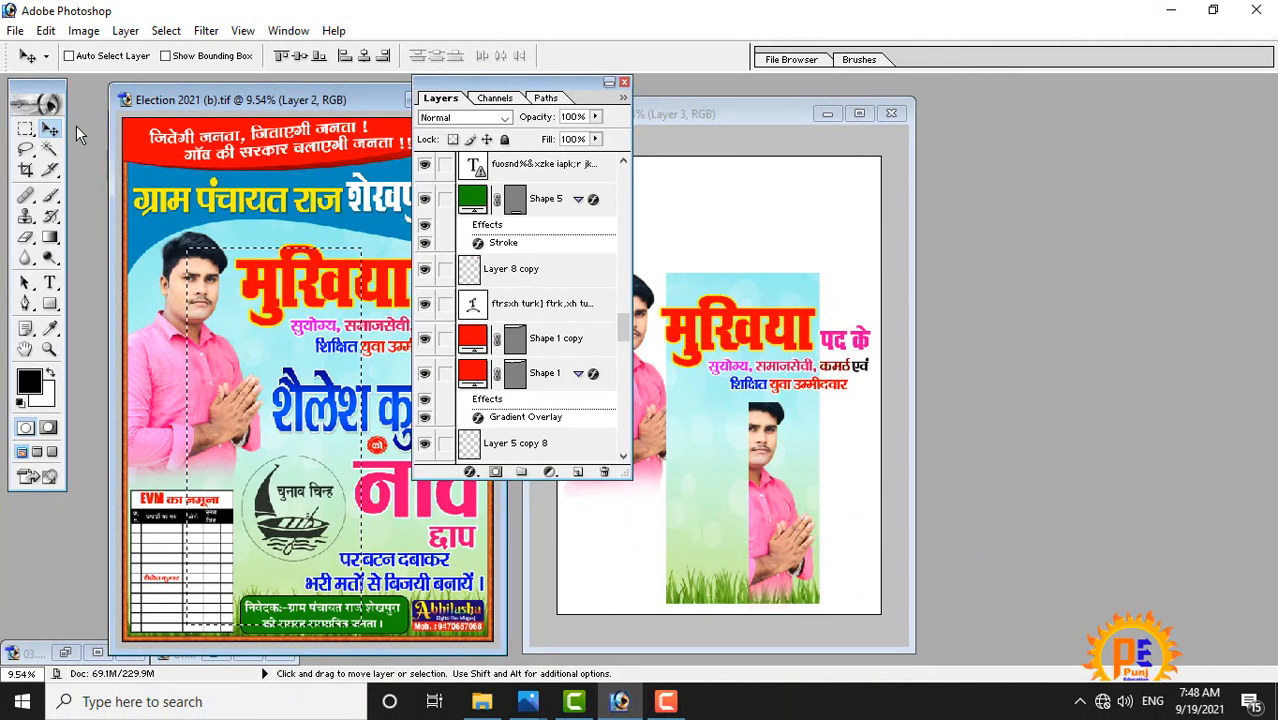
key("ctrl+d")
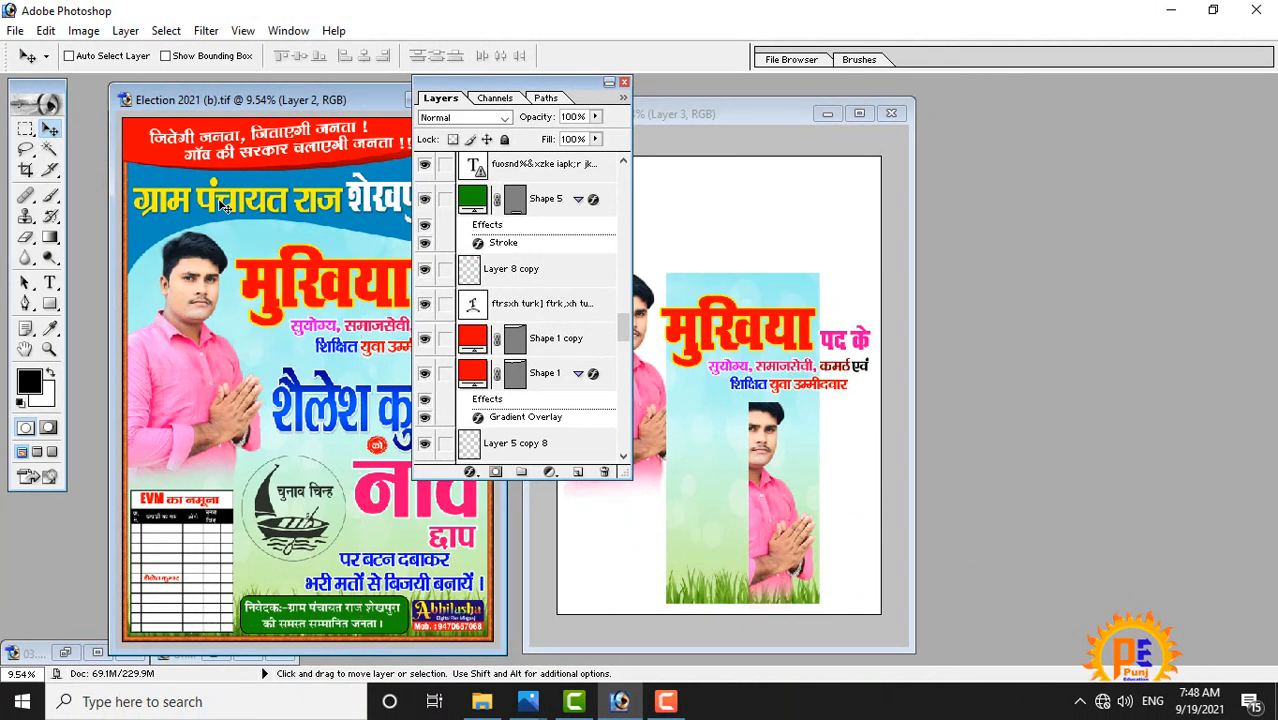
- Toggle the visibility of Layer 3 in Untitled-2 off and on, and delete Layer 3 and Layer 2
left_click(801, 436)
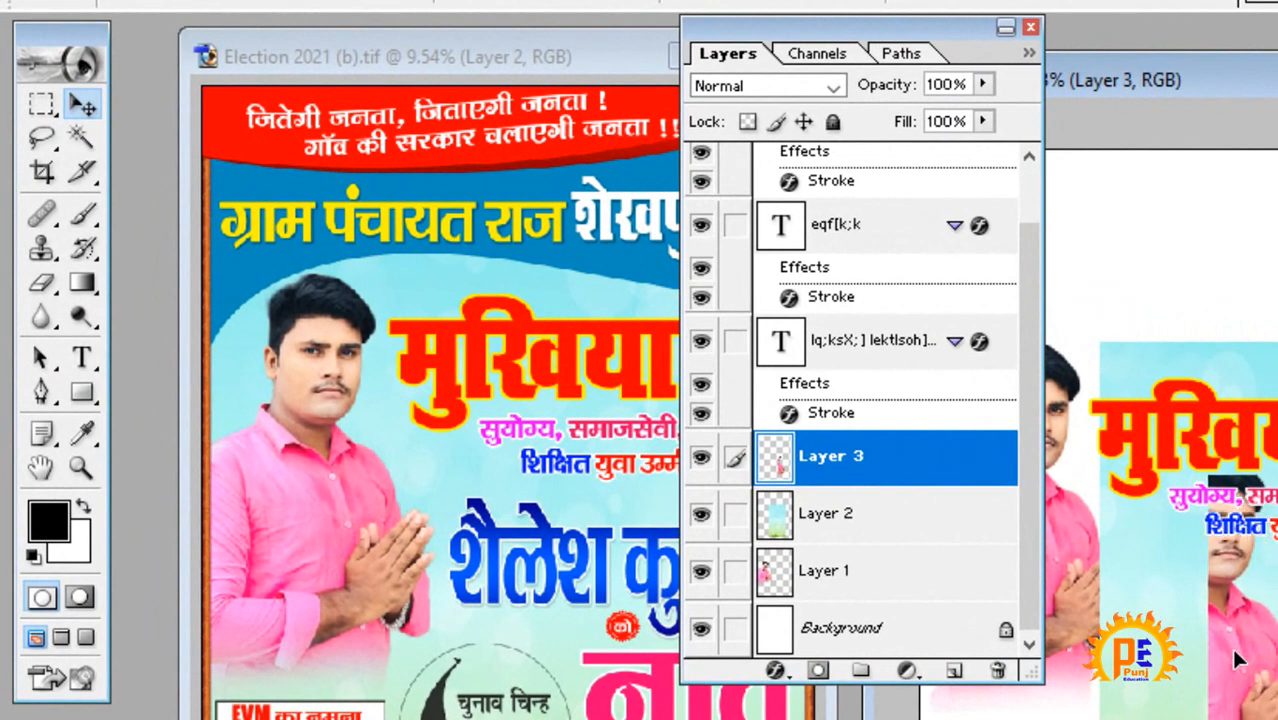
left_click(701, 457)
left_click(701, 457)
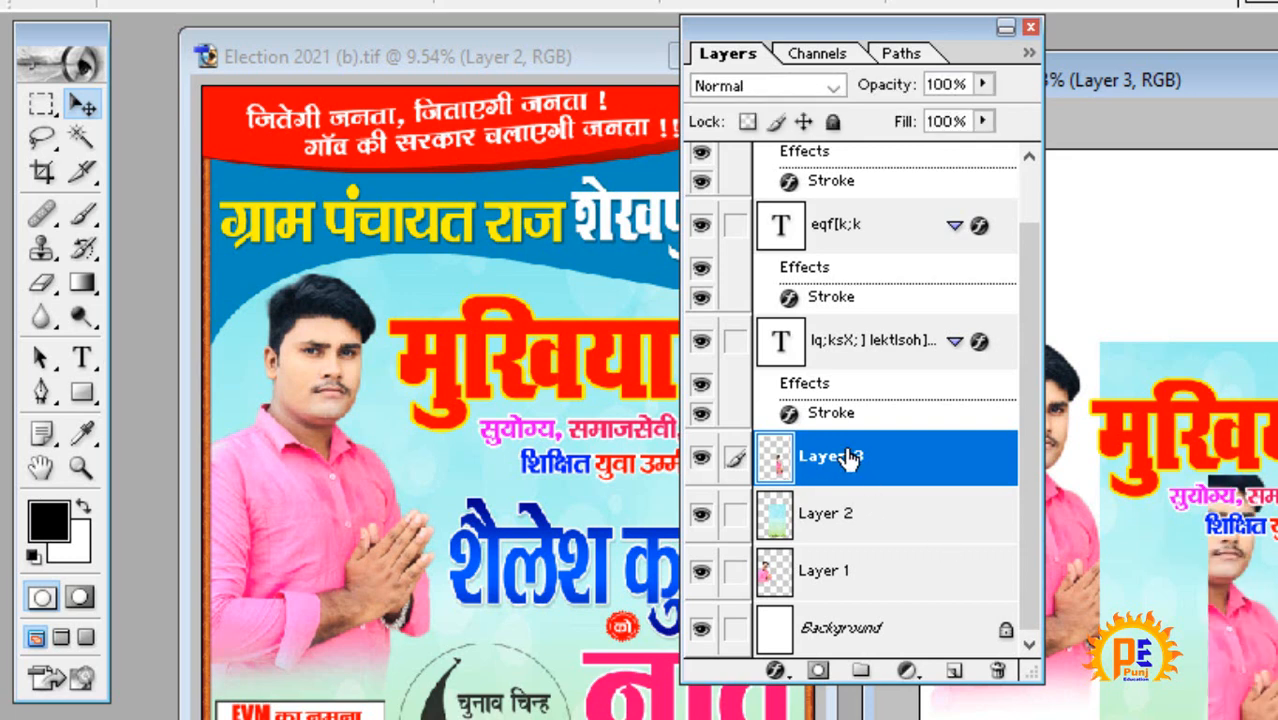
left_click_drag(861, 461, 995, 668)
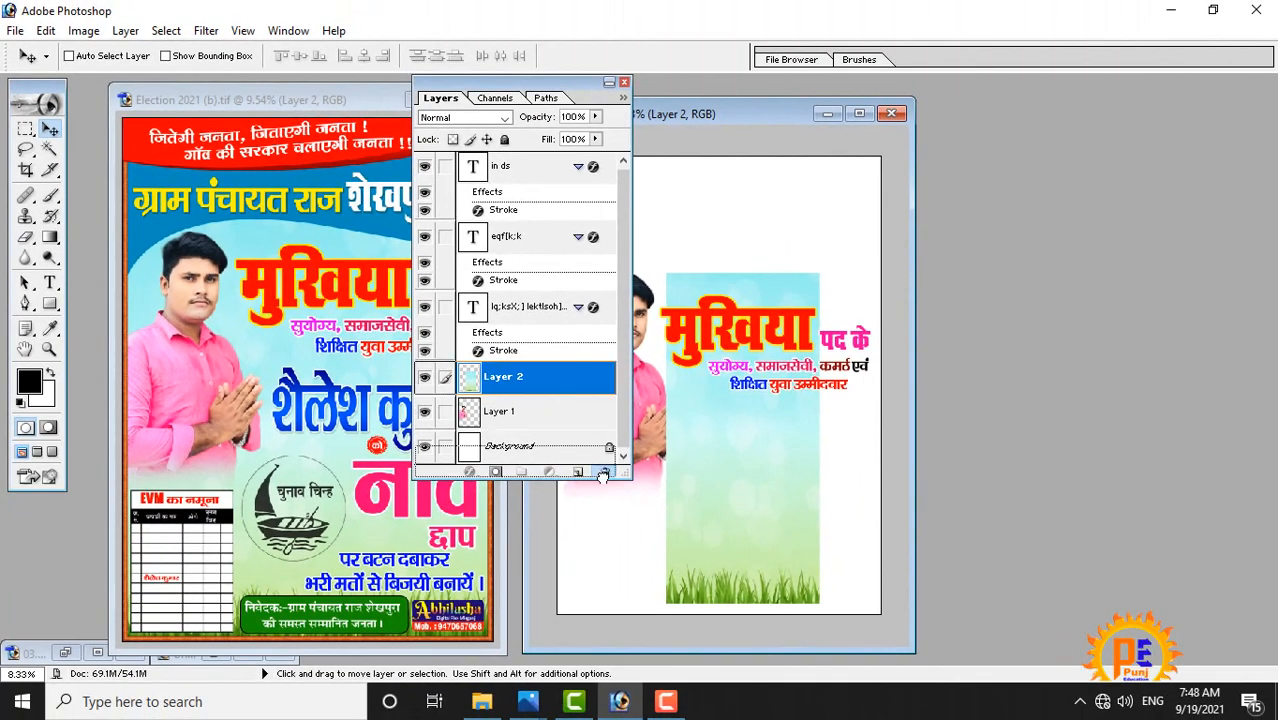
left_click_drag(603, 476, 605, 480)
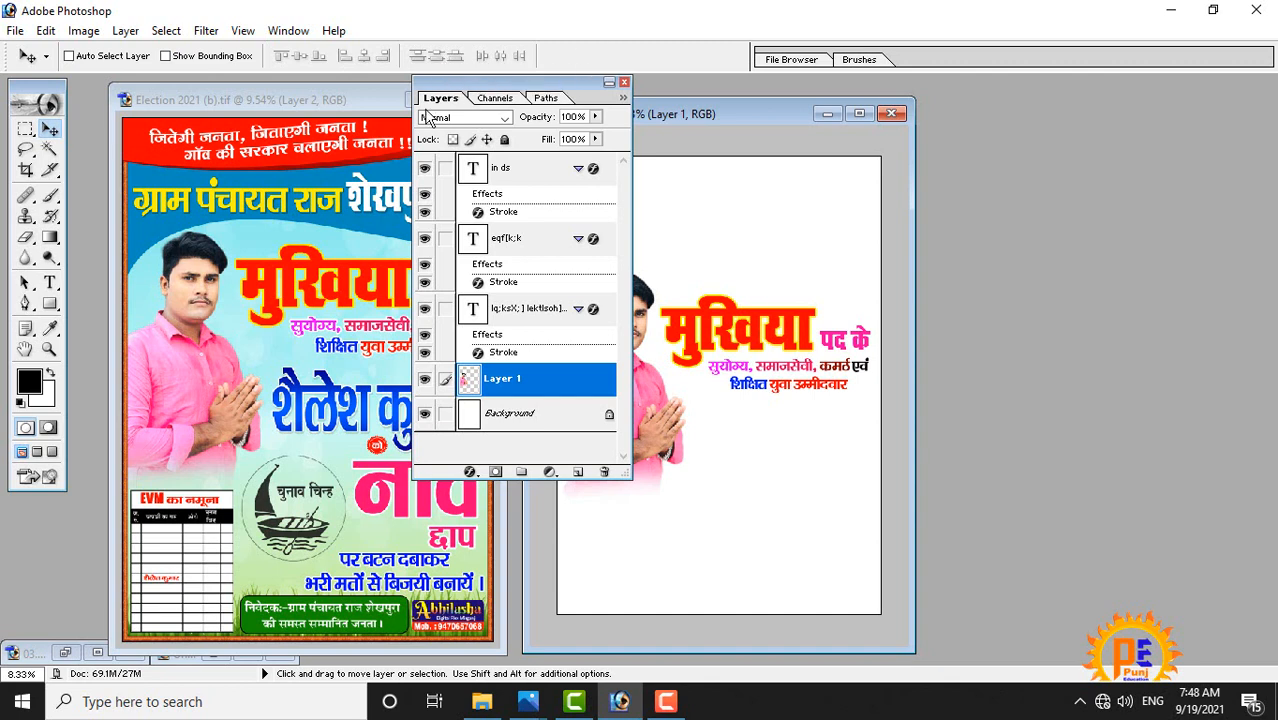
- Activate Election 2021 (b).tif and reposition the man's photo on Layer 2 several times by small amounts
left_click_drag(296, 96, 264, 92)
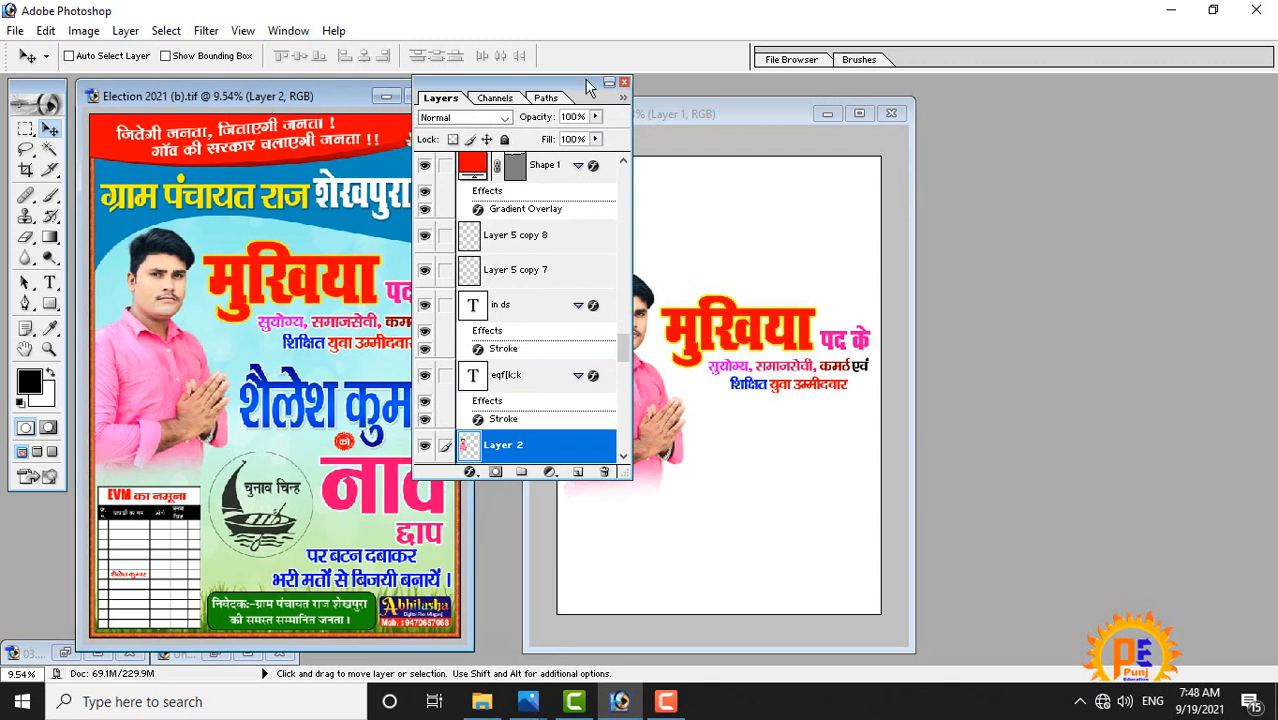
left_click_drag(592, 80, 598, 83)
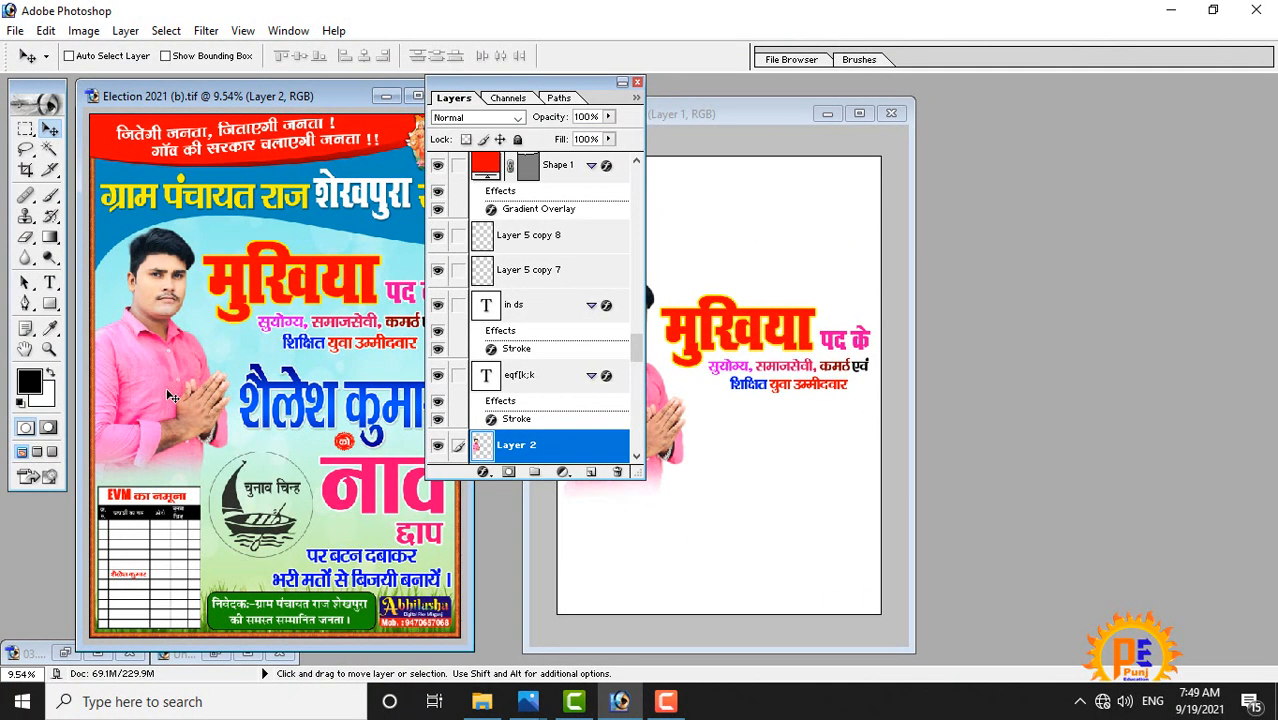
mouse_move(170, 396)
left_mouse_down()
mouse_move(170, 349)
mouse_move(189, 348)
mouse_move(172, 405)
mouse_move(168, 367)
mouse_move(171, 384)
left_mouse_up()
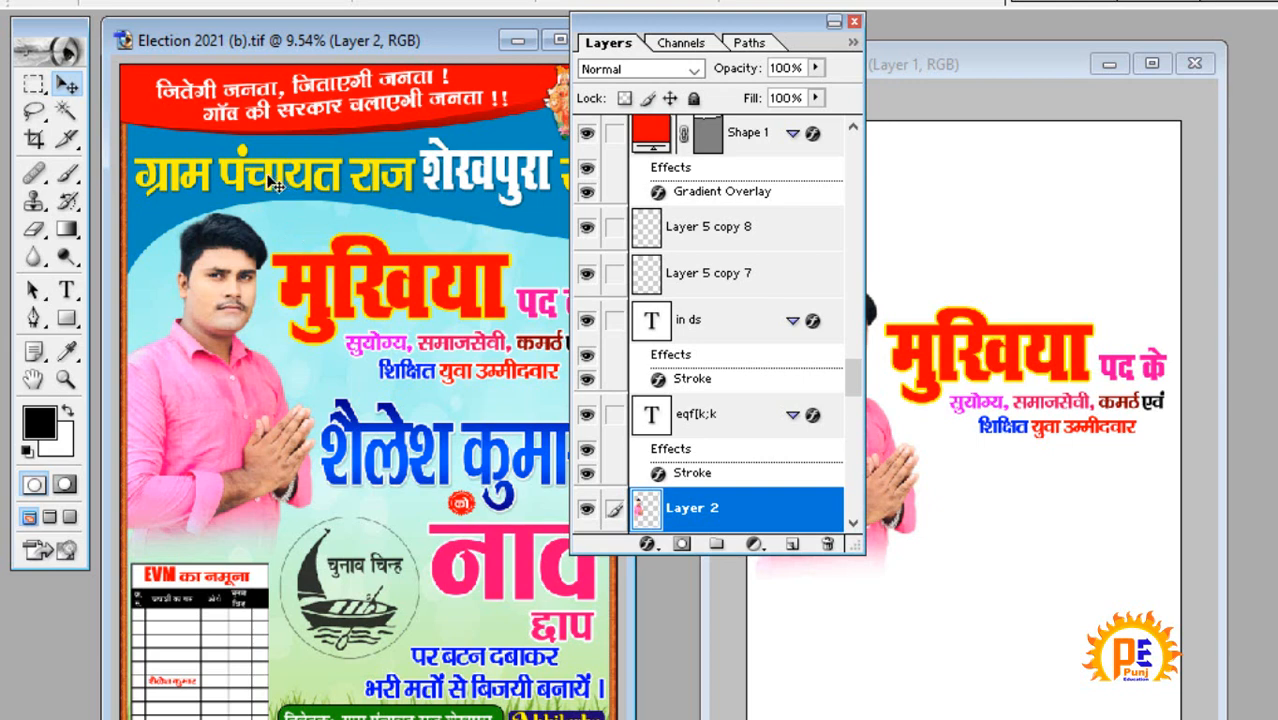
mouse_move(282, 160)
left_mouse_down()
mouse_move(278, 186)
mouse_move(264, 178)
left_mouse_up()
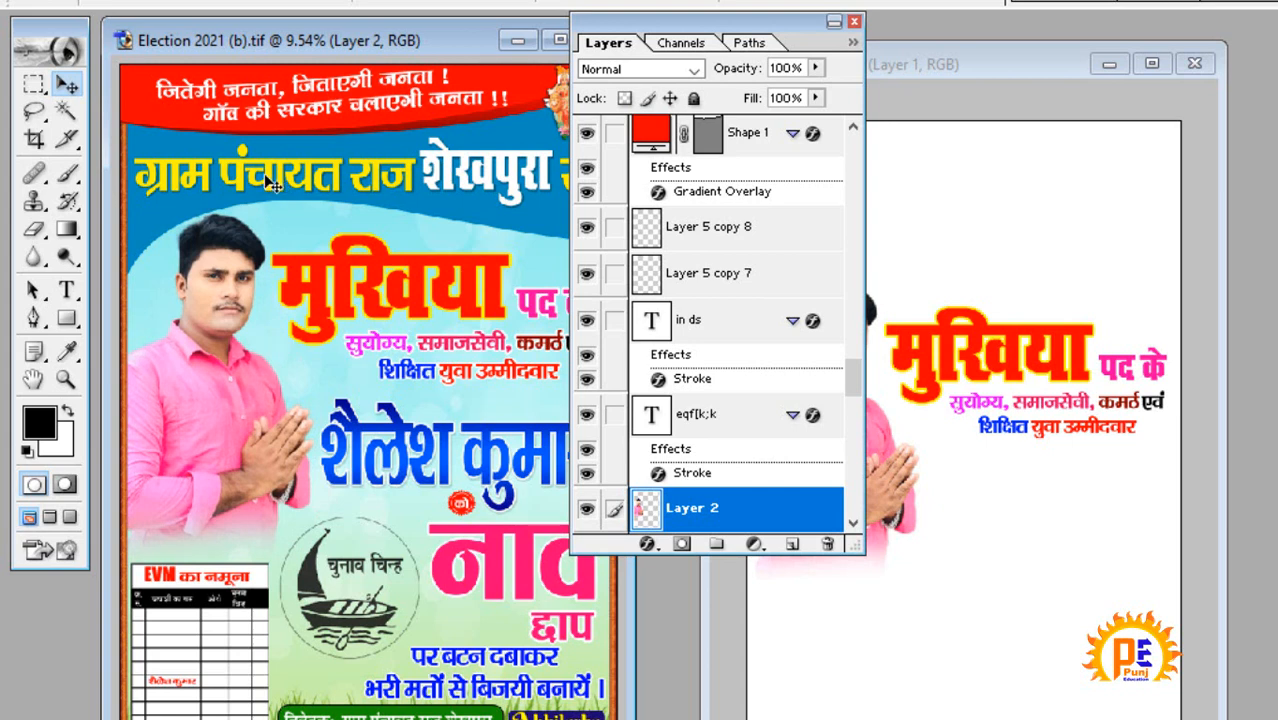
mouse_move(280, 182)
left_mouse_down()
mouse_move(275, 206)
mouse_move(278, 175)
left_mouse_up()
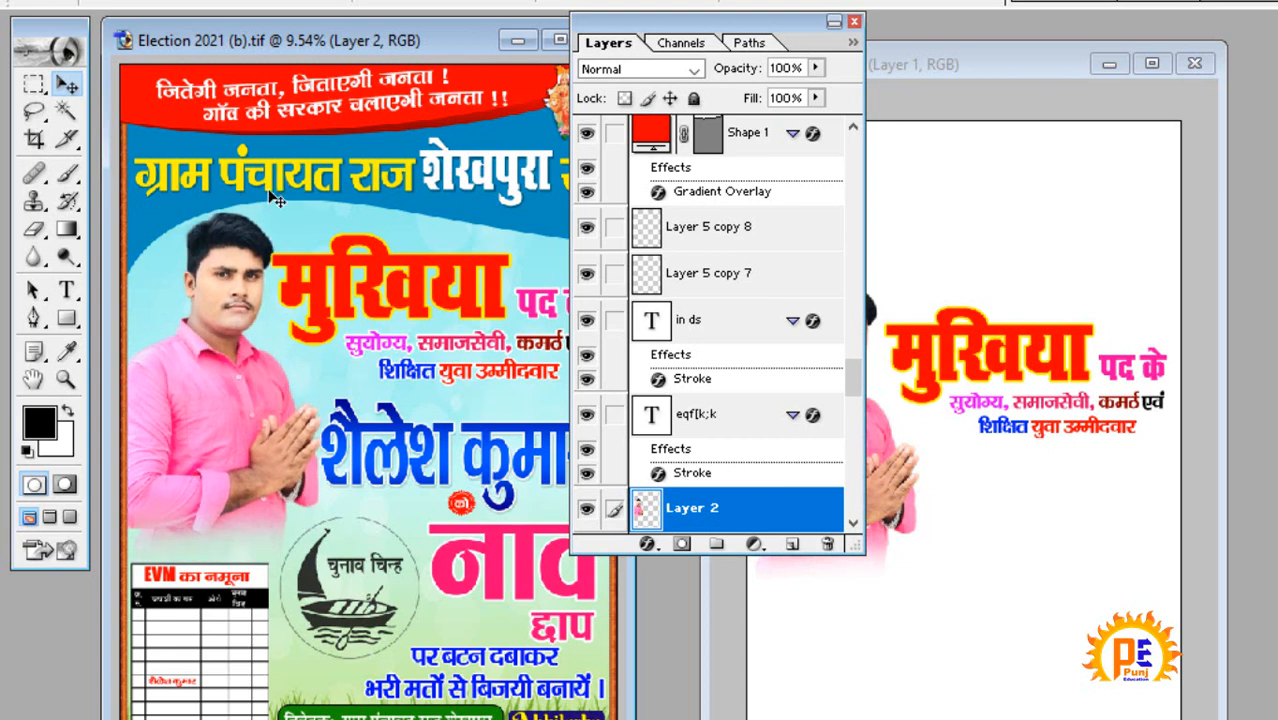
mouse_move(222, 459)
left_mouse_down()
mouse_move(221, 446)
mouse_move(223, 467)
left_mouse_up()
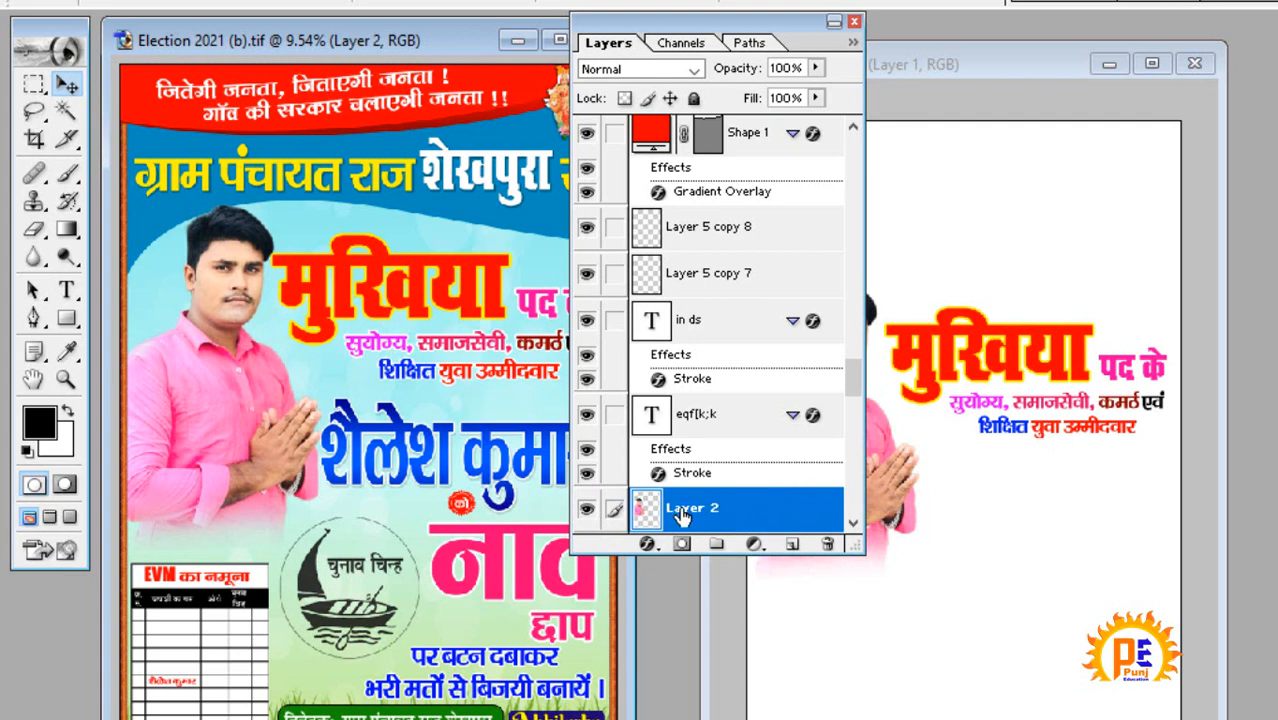
- Toggle the visibility of Layer 2 off and on, and shift the photo again while pointing at other poster objects
left_click(586, 515)
left_click(586, 510)
left_click_drag(441, 328, 478, 260)
left_click_drag(528, 187, 510, 250)
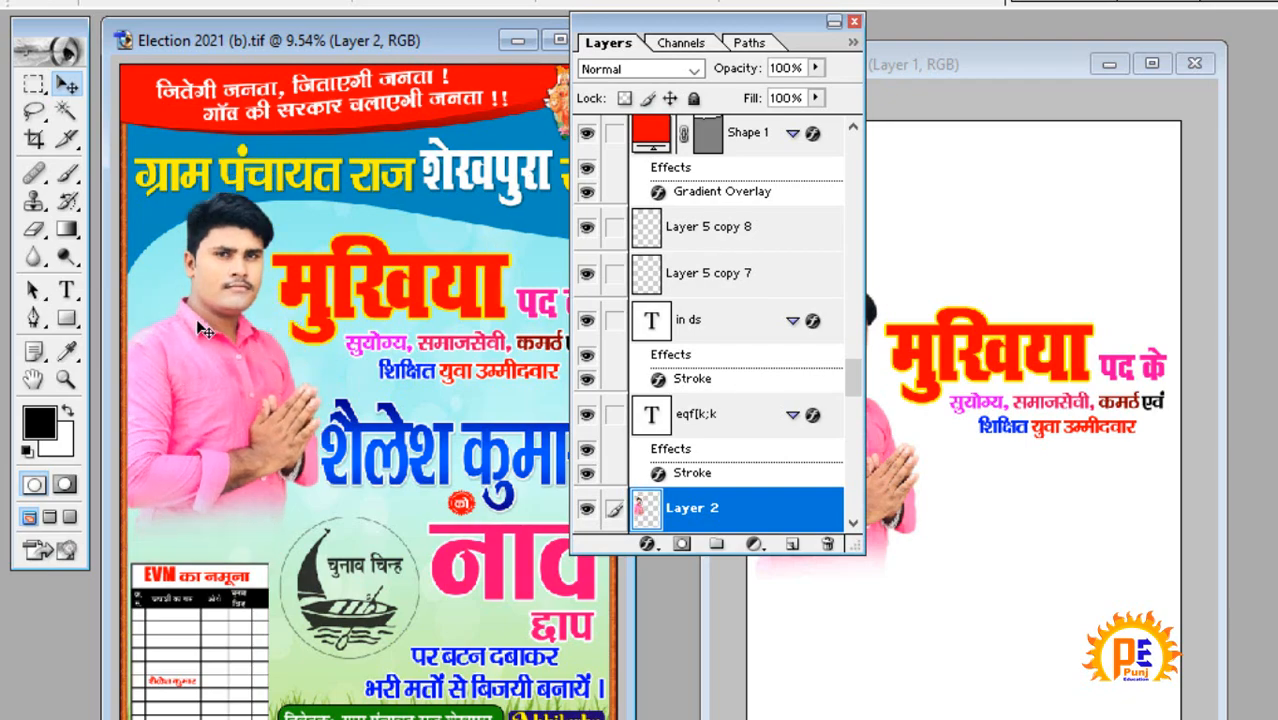
left_click_drag(354, 276, 380, 246)
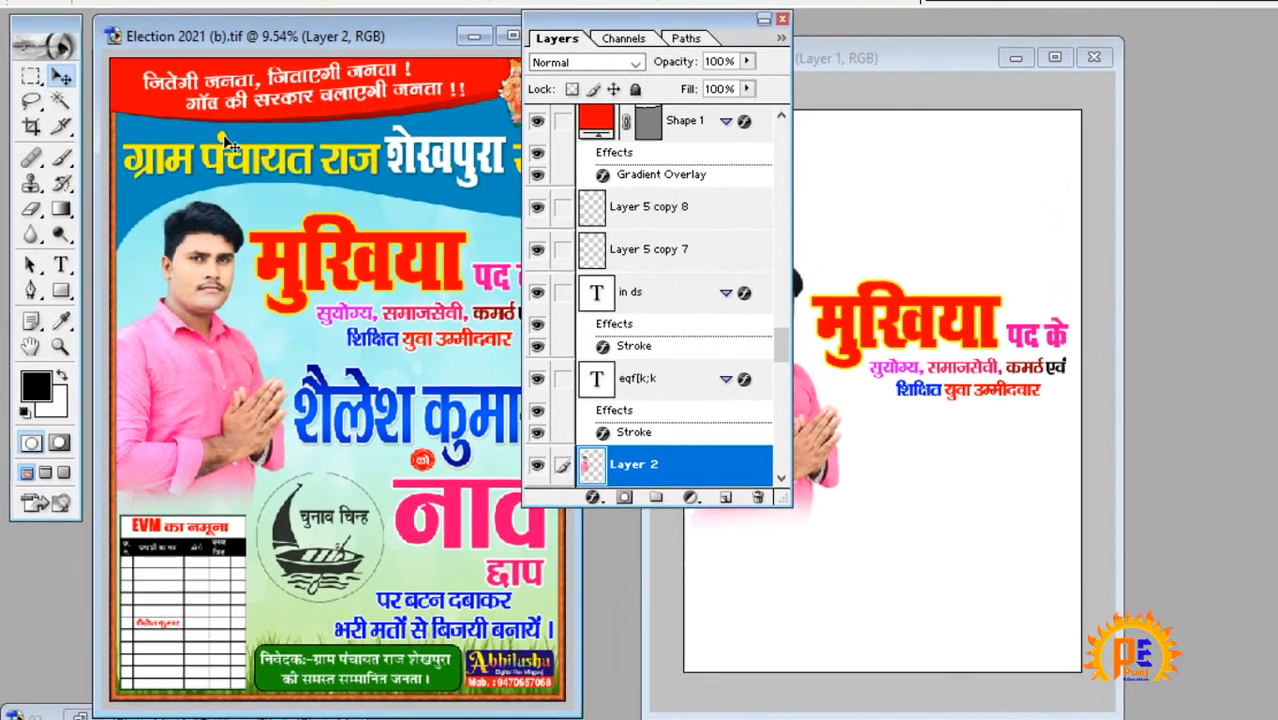
- Using Auto Select Layer, pick the yellow ग्राम पंचायत राज heading directly on the poster, and move the man's photo up and left
left_click(213, 158)
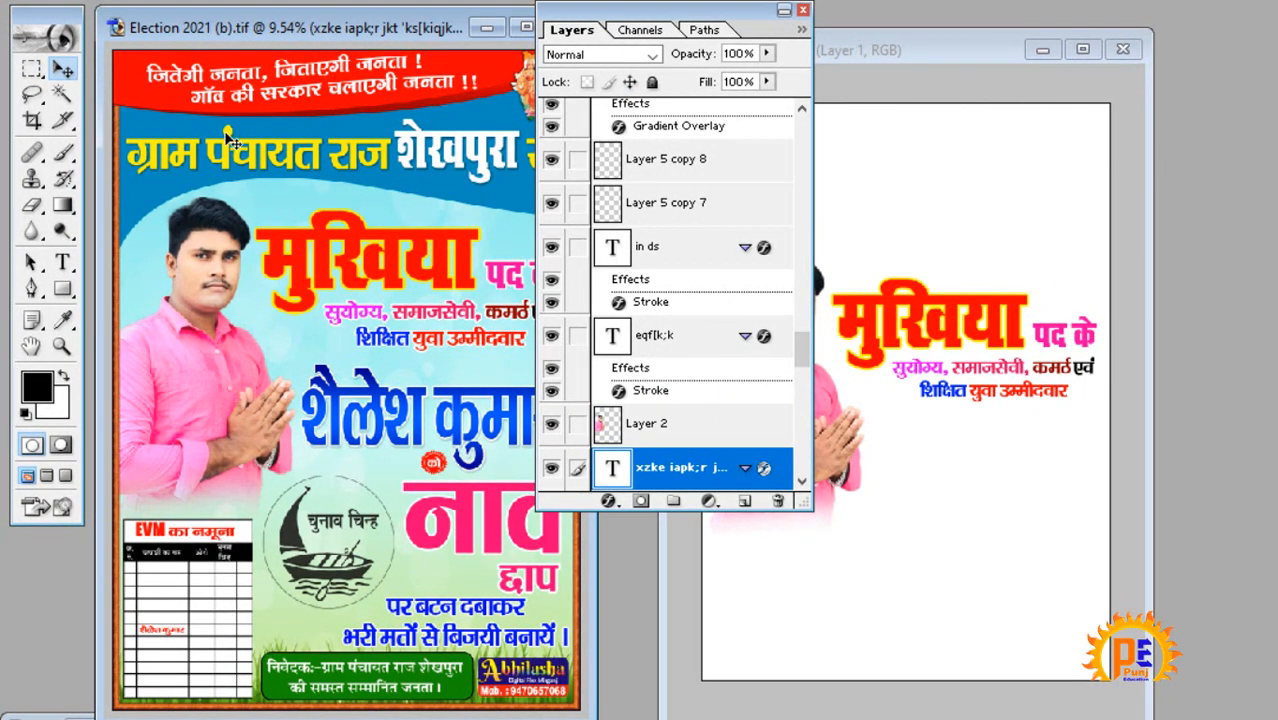
mouse_move(222, 158)
left_mouse_down()
mouse_move(240, 160)
mouse_move(223, 155)
left_mouse_up()
left_click(190, 392)
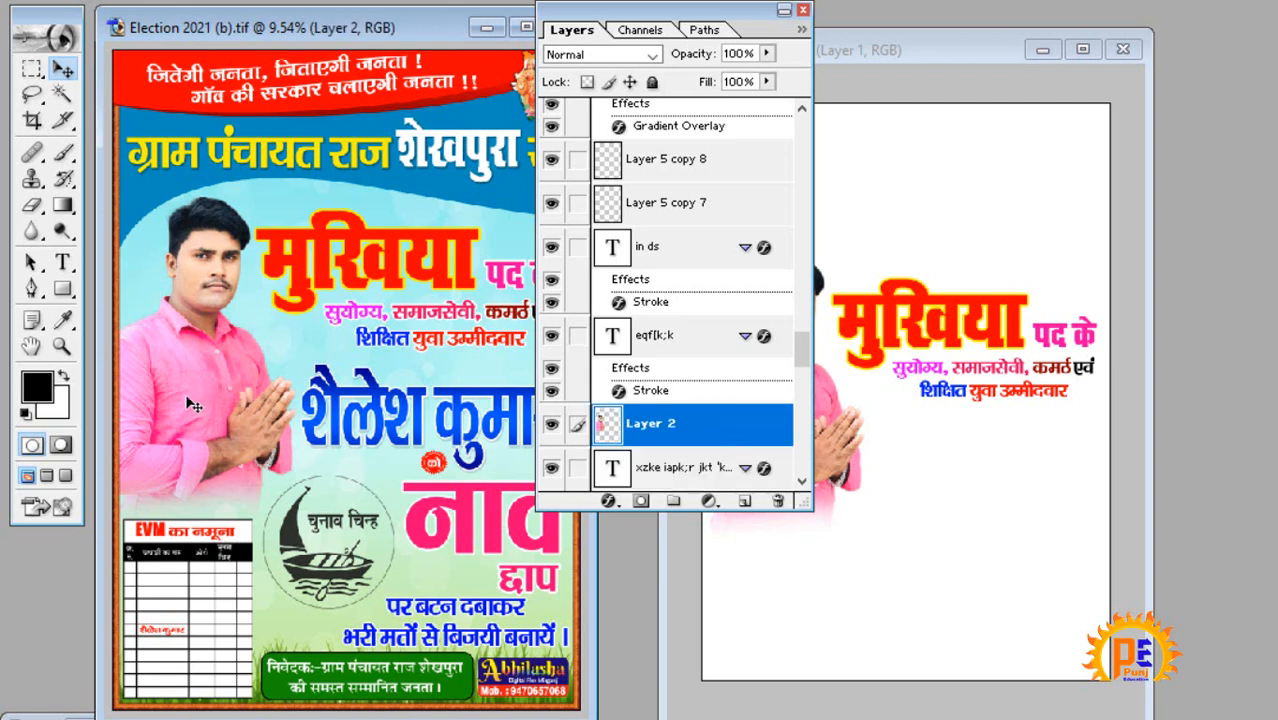
mouse_move(190, 374)
left_mouse_down()
mouse_move(196, 358)
mouse_move(182, 372)
mouse_move(210, 366)
mouse_move(197, 387)
mouse_move(176, 378)
left_mouse_up()
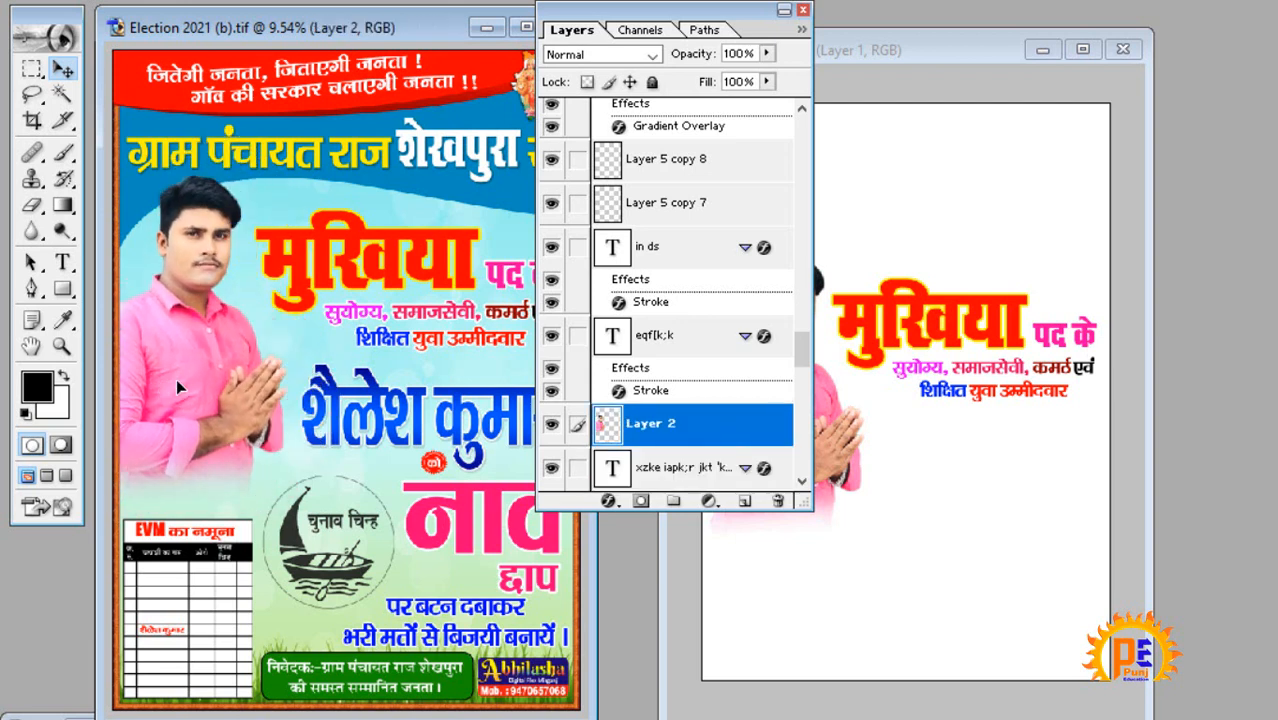
- Move the मुखिया title block slightly up and left, and shift the EVM table's linked shape lines slightly left
left_click(320, 248)
left_click_drag(320, 248, 305, 222)
left_click(175, 593)
mouse_move(170, 599)
left_mouse_down()
mouse_move(175, 541)
mouse_move(152, 597)
left_mouse_up()
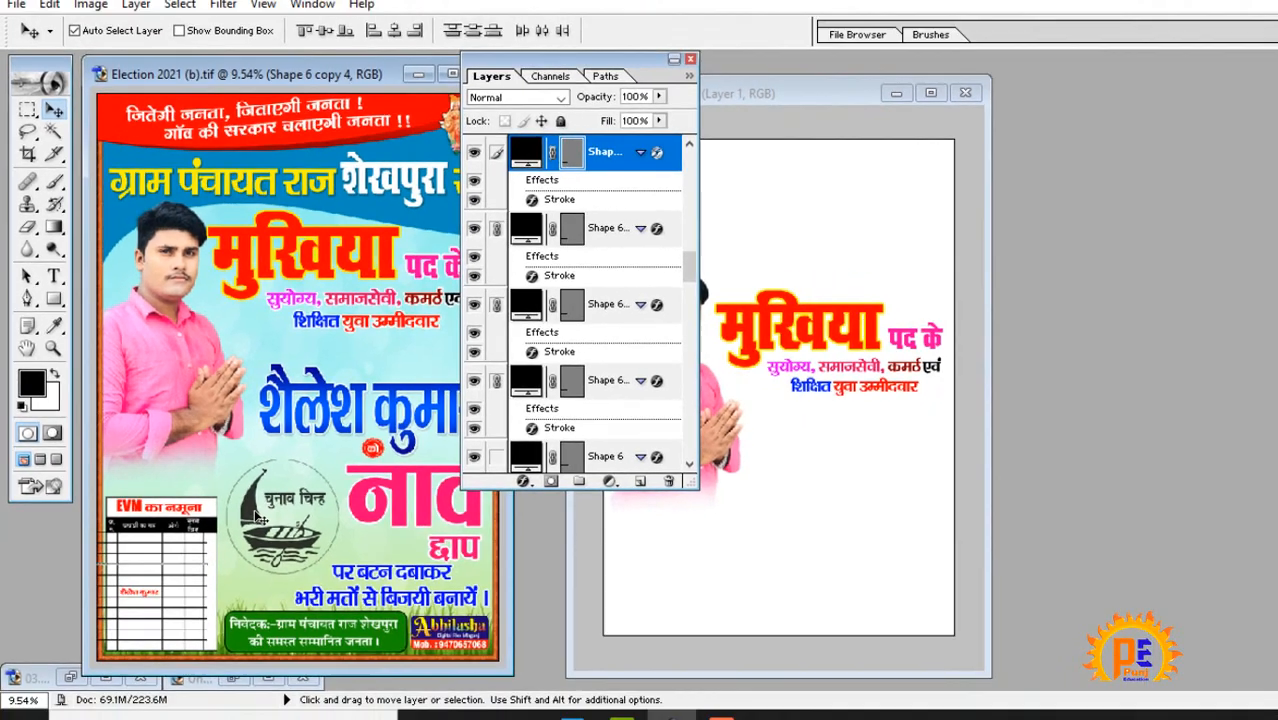
- Select the boat symbol, background and blue Shape 3 layers directly on the poster, and shift the man's photo and the मुखिया title block
left_click(210, 275)
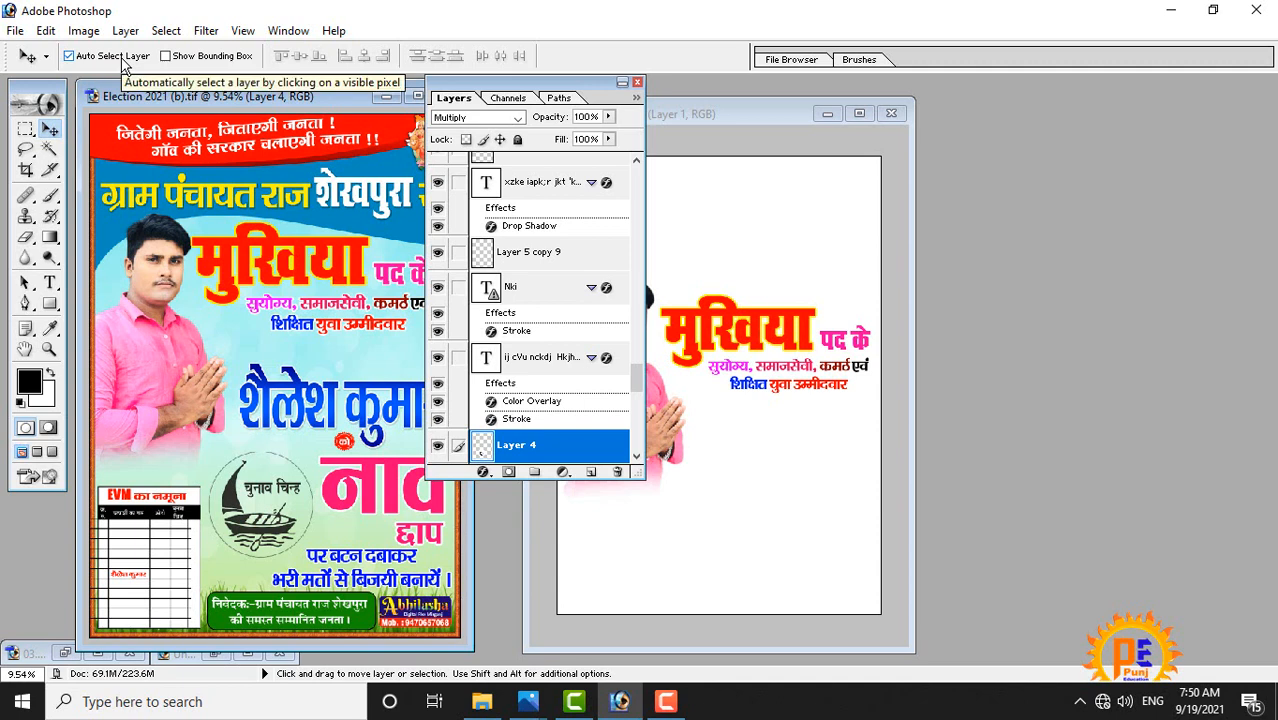
left_click(265, 292)
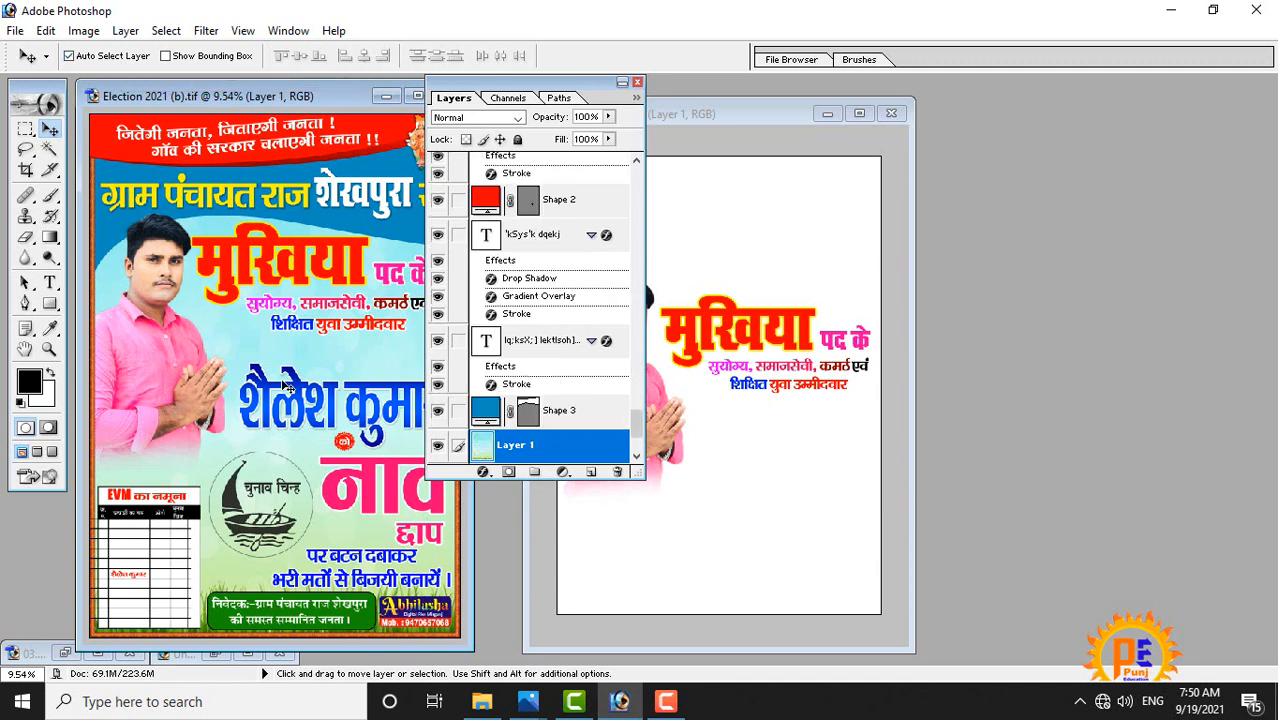
mouse_move(169, 358)
left_mouse_down()
mouse_move(191, 372)
mouse_move(179, 372)
left_mouse_up()
mouse_move(272, 306)
left_mouse_down()
mouse_move(249, 334)
mouse_move(259, 303)
left_mouse_up()
left_click(264, 355)
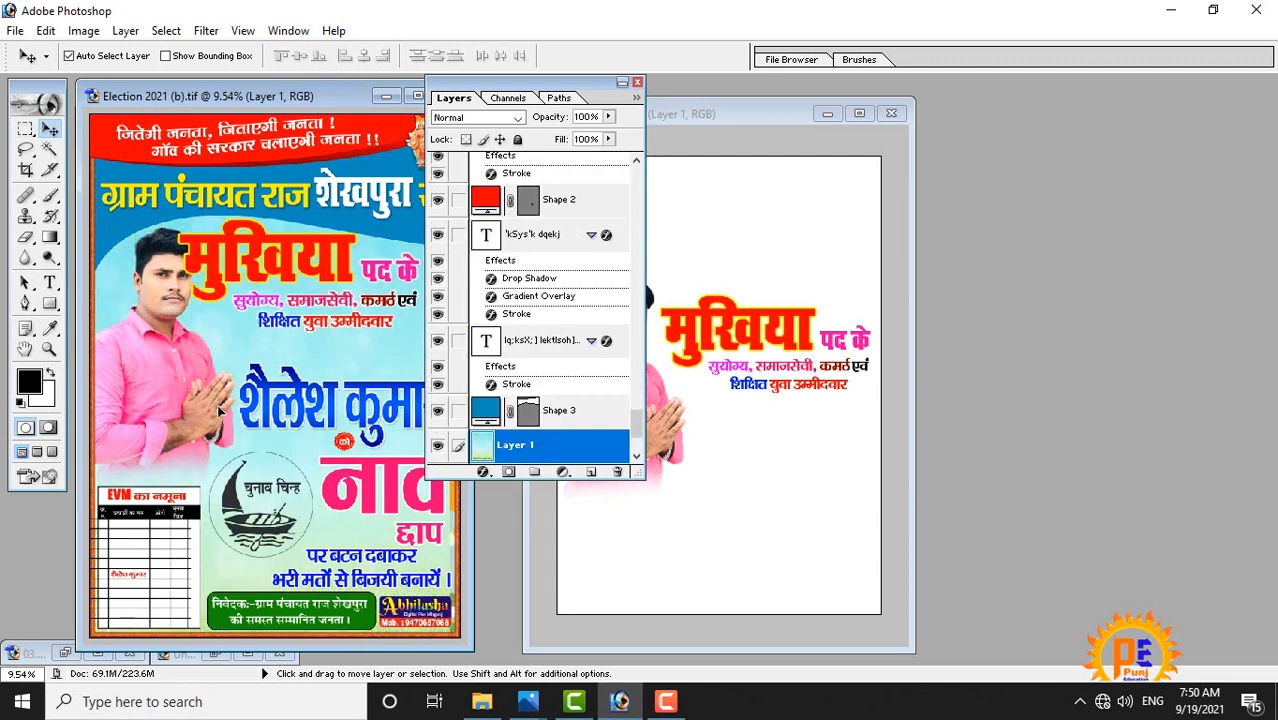
left_click_drag(370, 220, 348, 213)
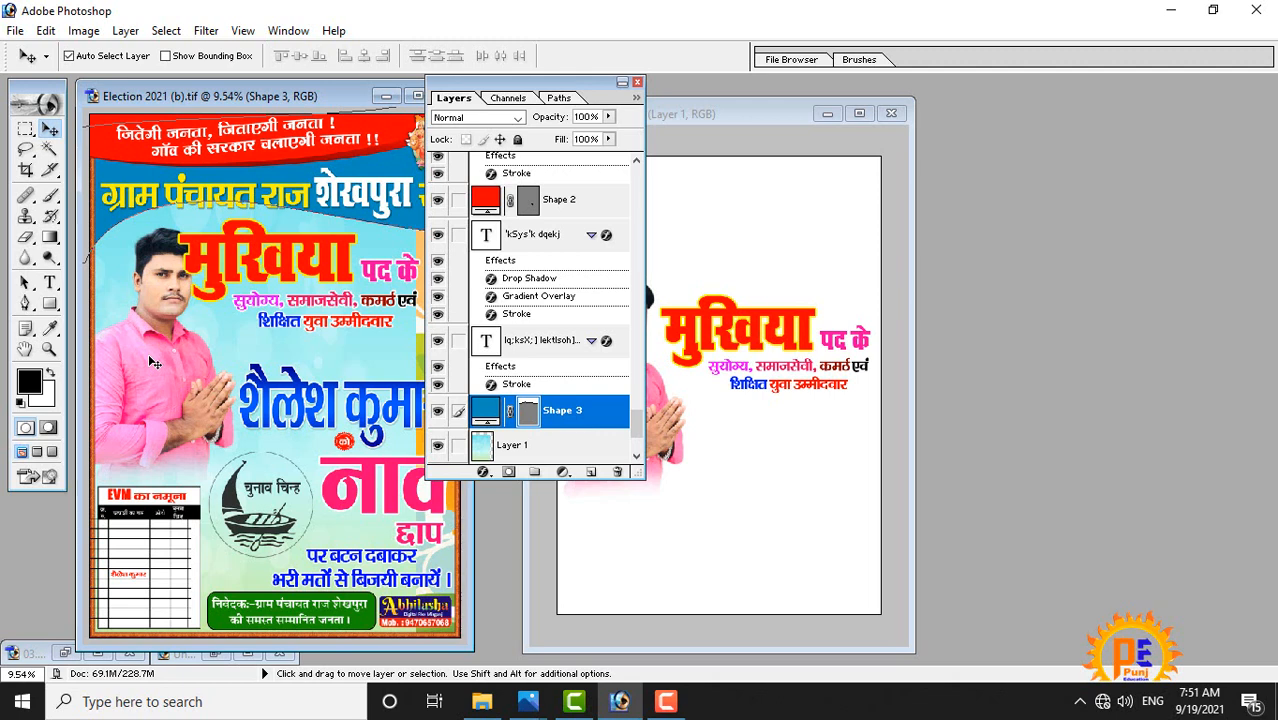
- Turn on Show Bounding Box and scale the man's photo on Layer 2 to 53.5% width and 56.6% height
left_click(208, 58)
left_click_drag(170, 270, 183, 284)
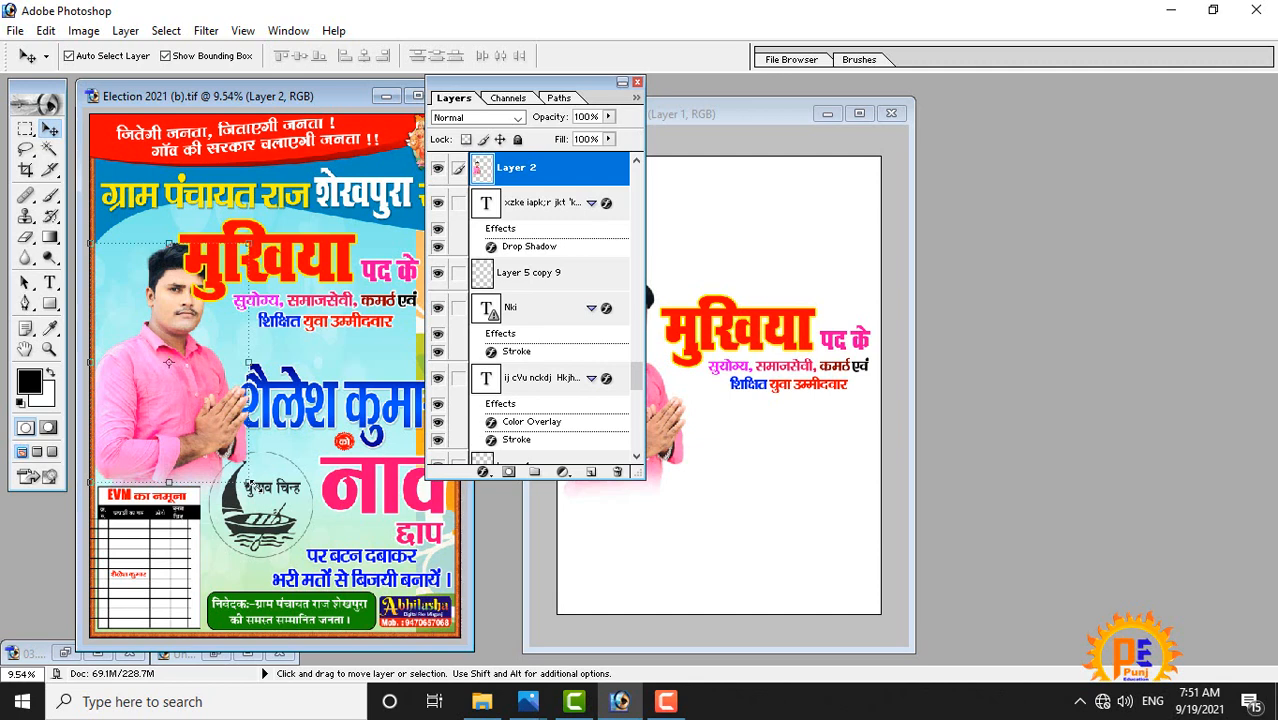
key("ctrl+t")
left_click_drag(244, 480, 166, 404)
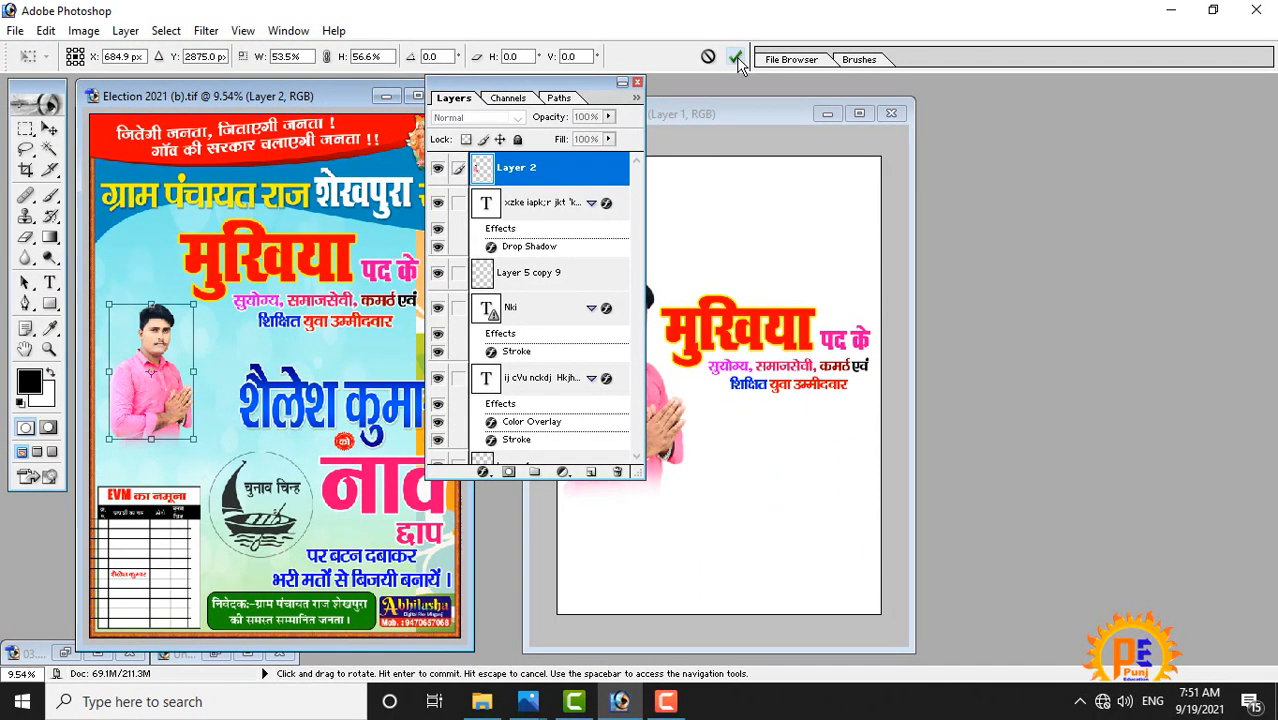
left_click(736, 58)
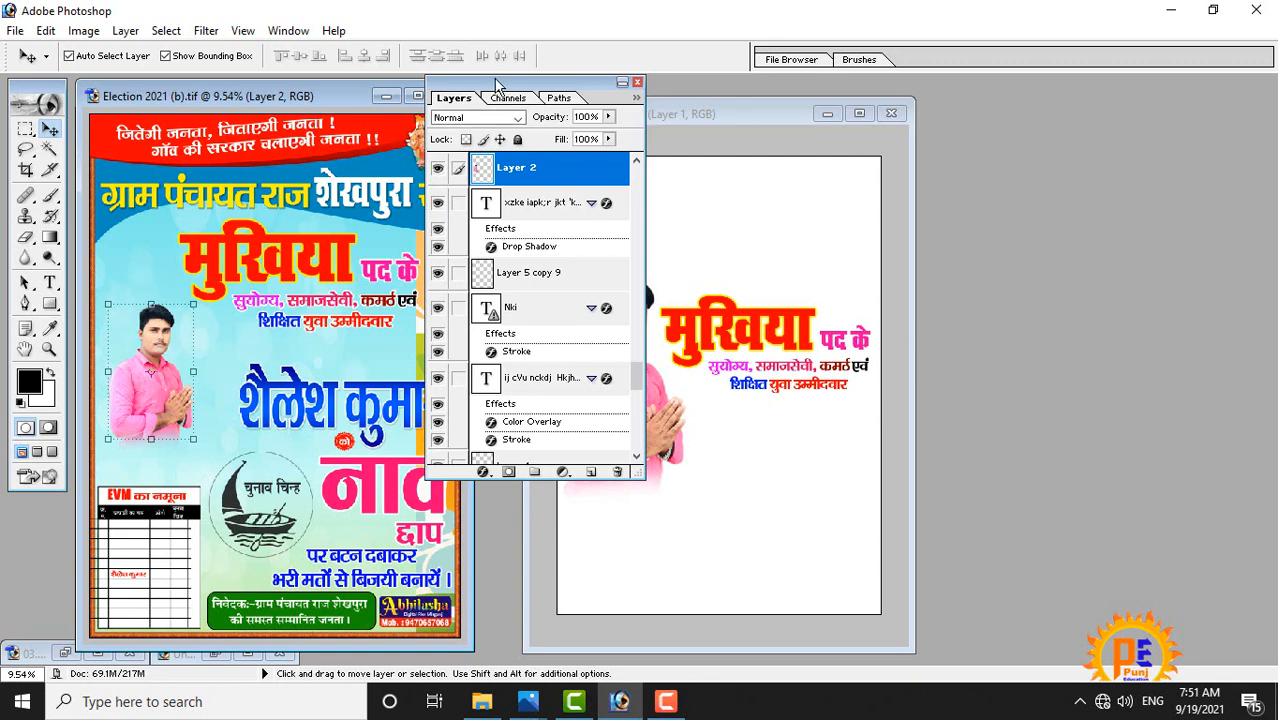
- Move the Layers palette clear of both documents and move the linked मुखिया title block upward in Untitled-2
left_click_drag(550, 81, 1068, 111)
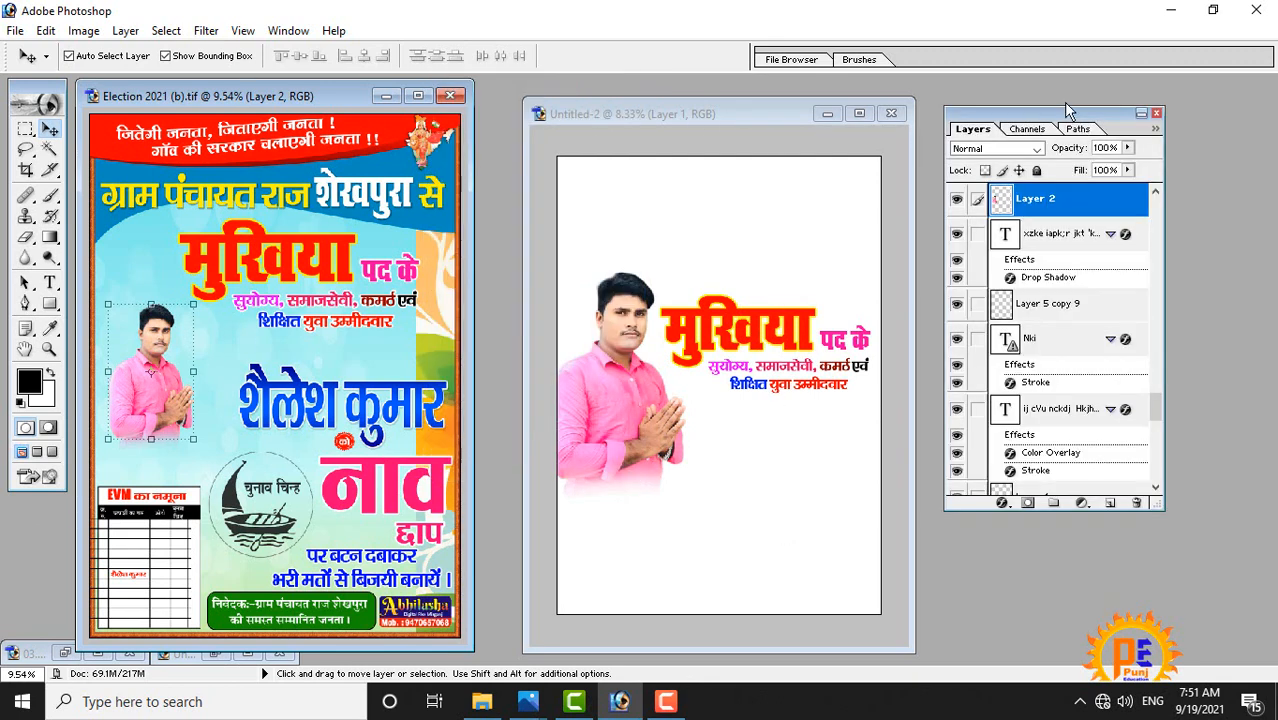
left_click(729, 322)
left_click_drag(725, 313, 708, 228)
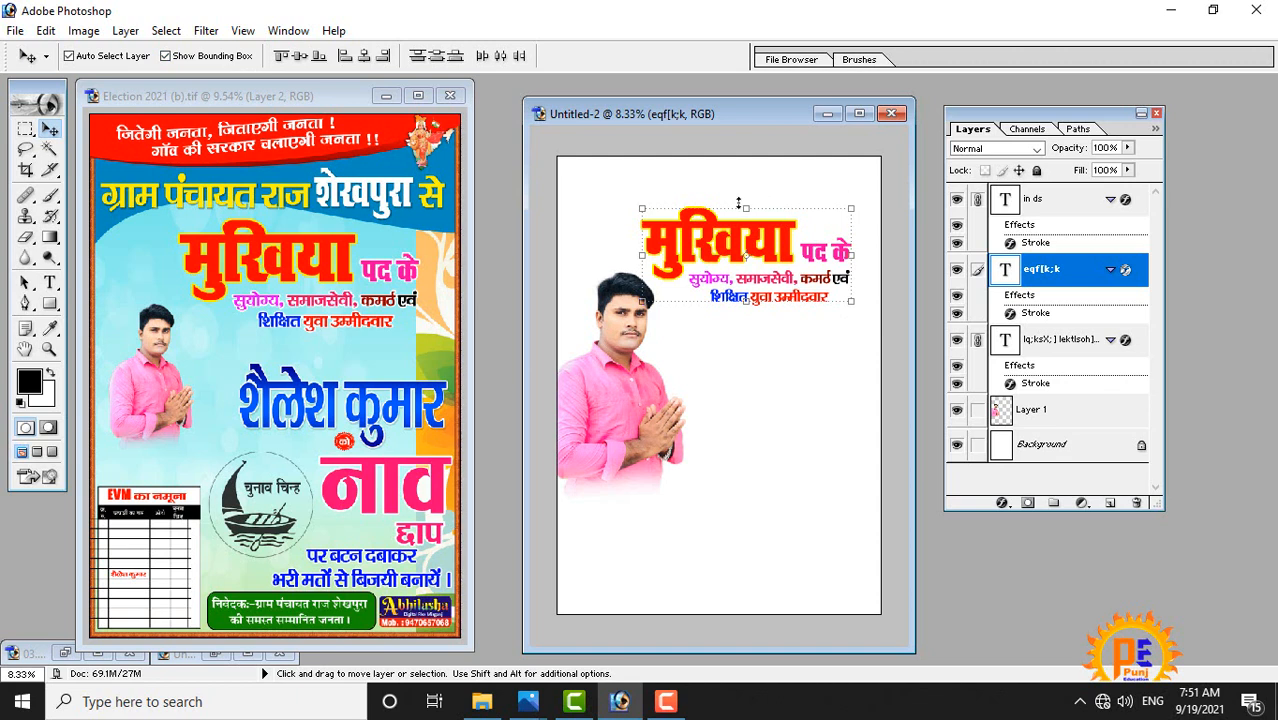
- Scale the मुखिया title block in Untitled-2 proportionally to 79.8%, and move the man's photo slightly right and up
left_click(852, 301)
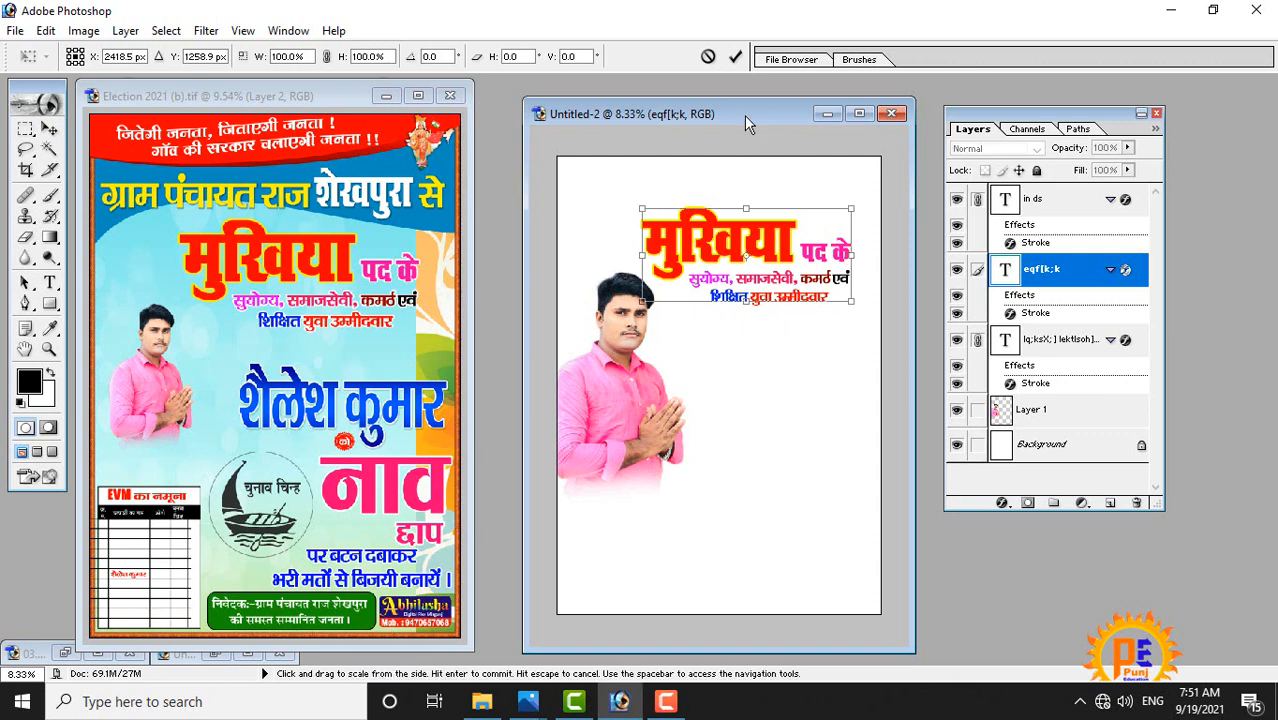
left_click(710, 56)
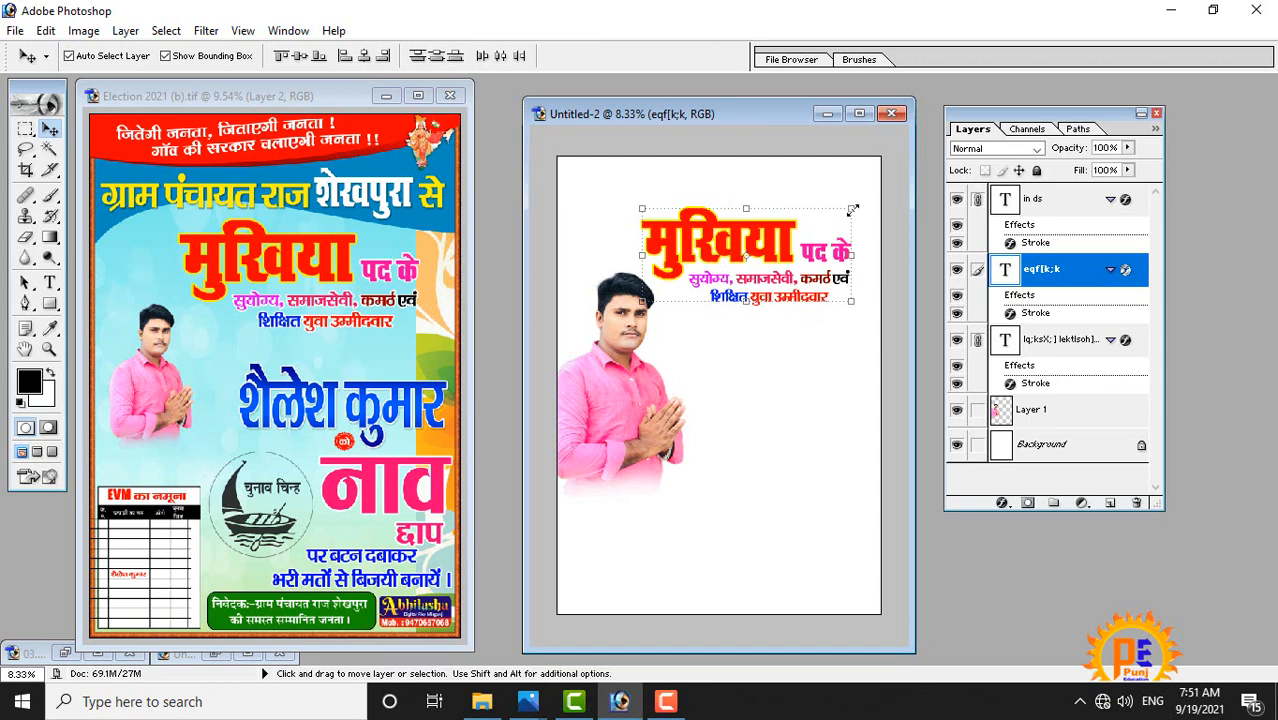
key("ctrl+t")
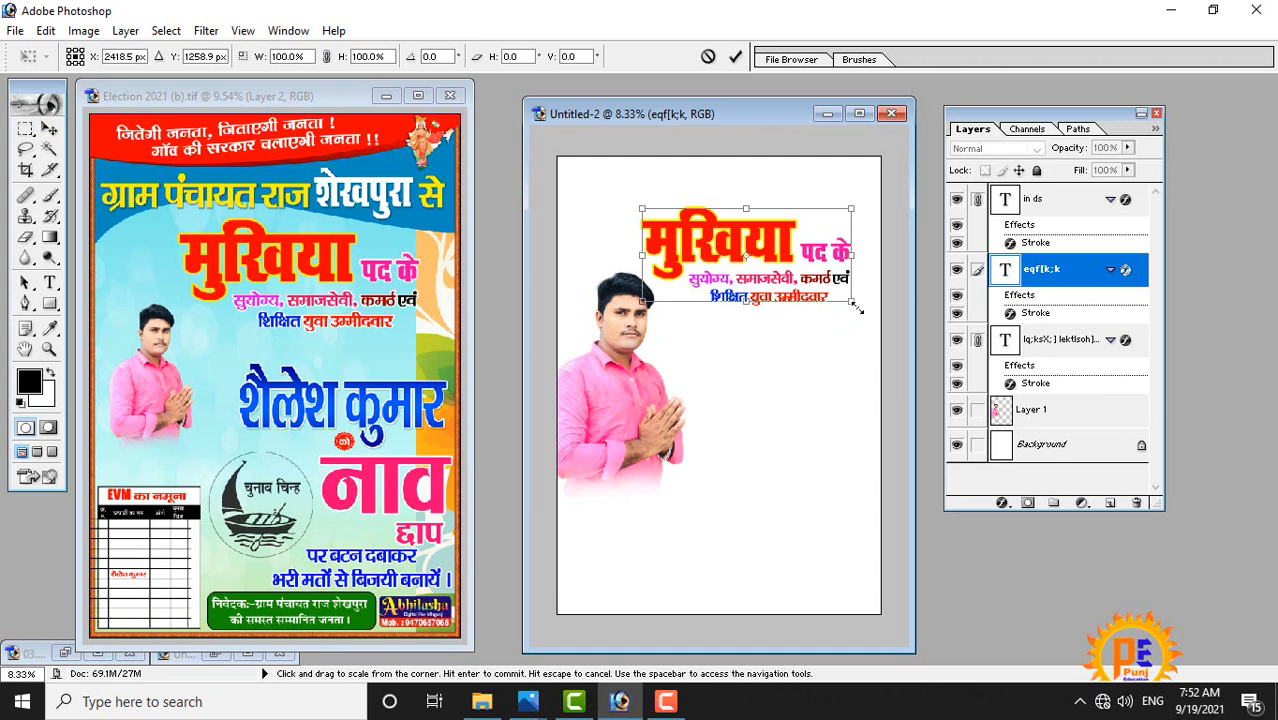
left_click_drag(857, 309, 785, 343)
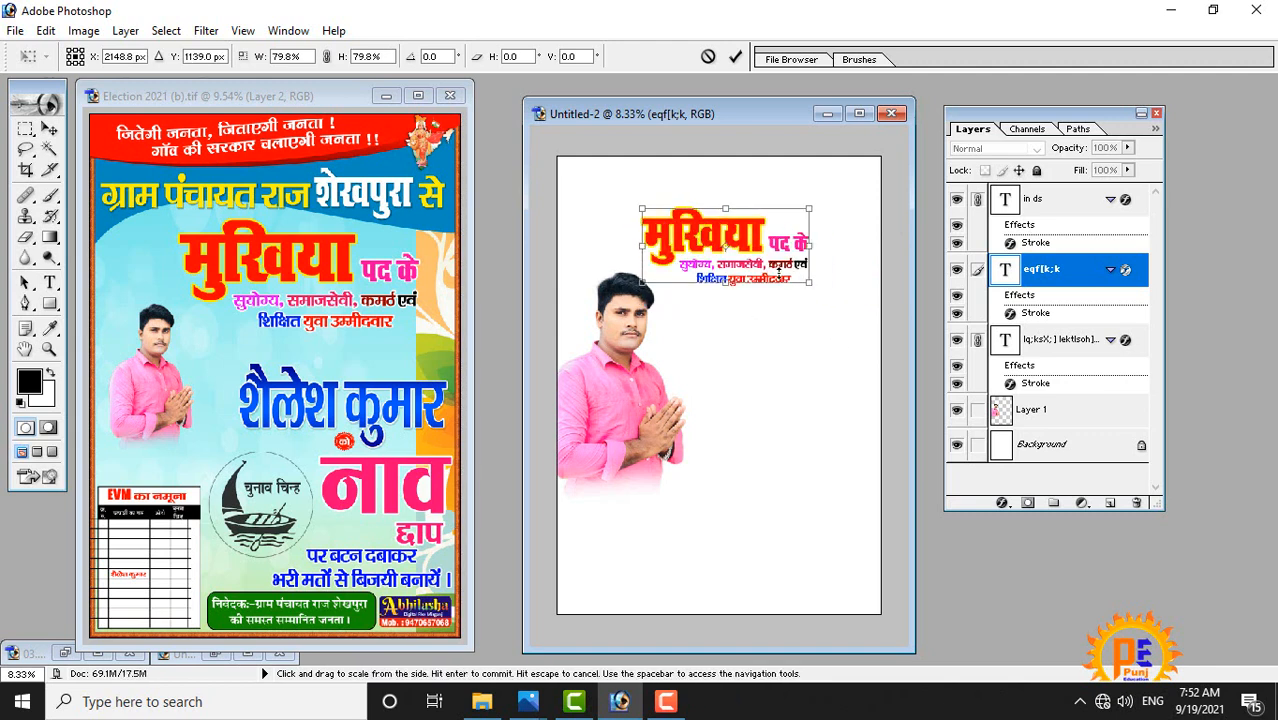
key("Return")
left_click_drag(636, 416, 665, 403)
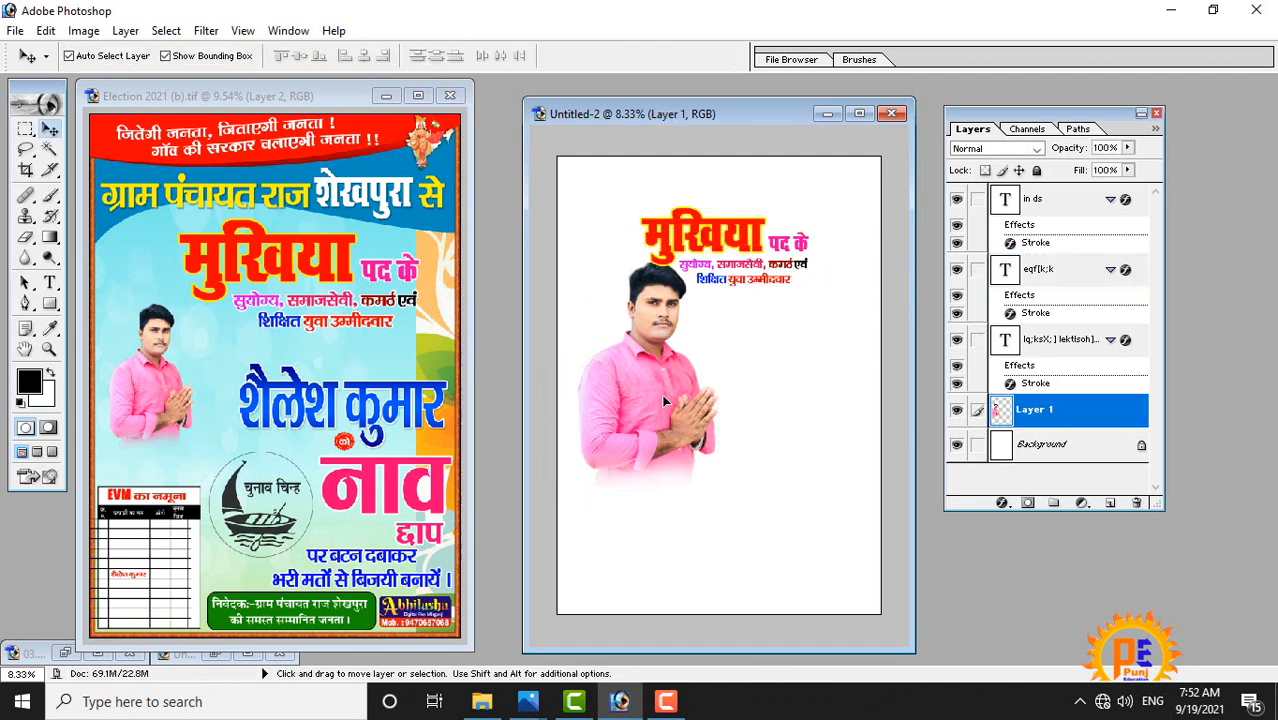
key("ctrl+t")
left_click_drag(720, 467, 857, 583)
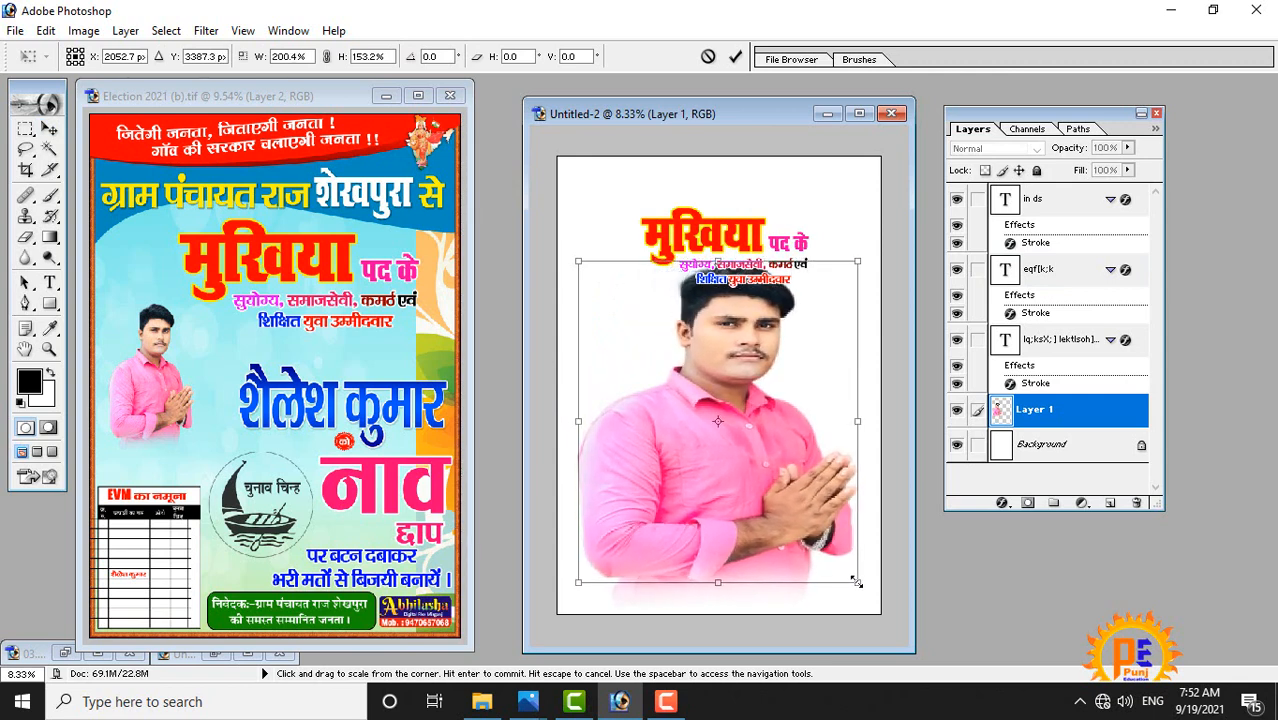
key("Escape")
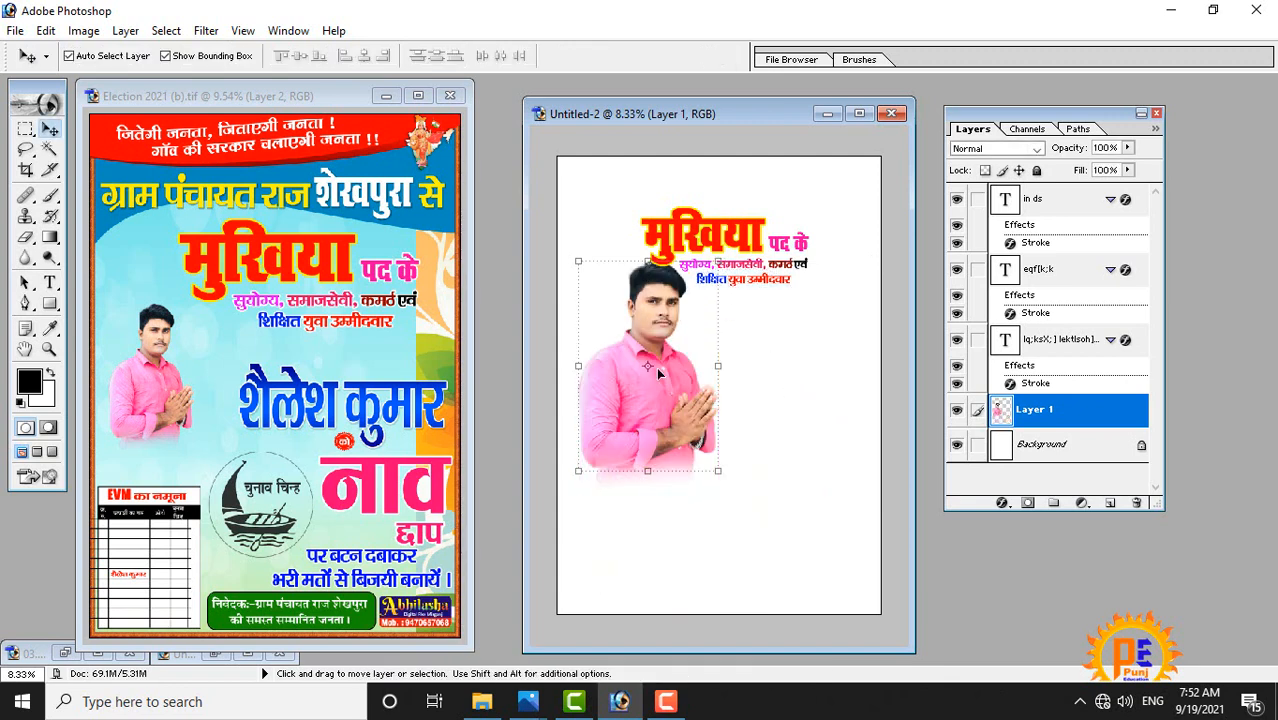
- Scale the man's photo on Layer 1 in Untitled-2 proportionally to 135.9% and move it up behind the मुखिया title
key("ctrl+t")
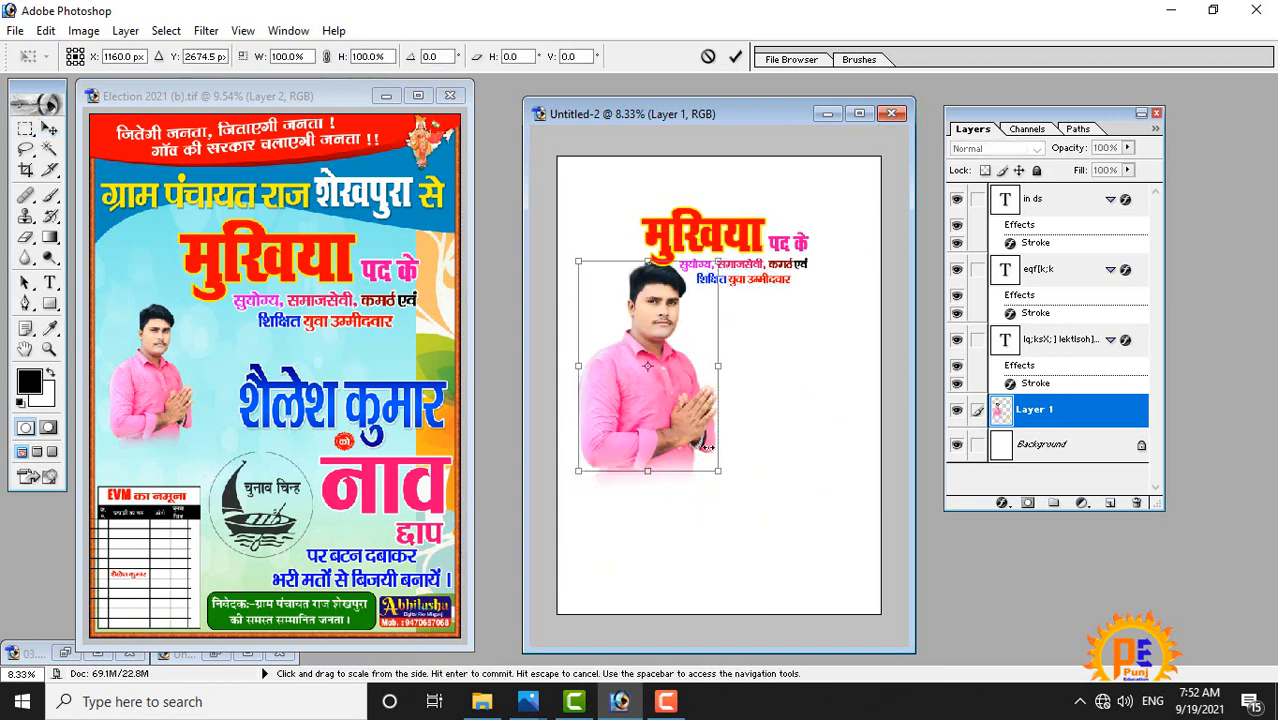
left_click_drag(724, 478, 767, 545)
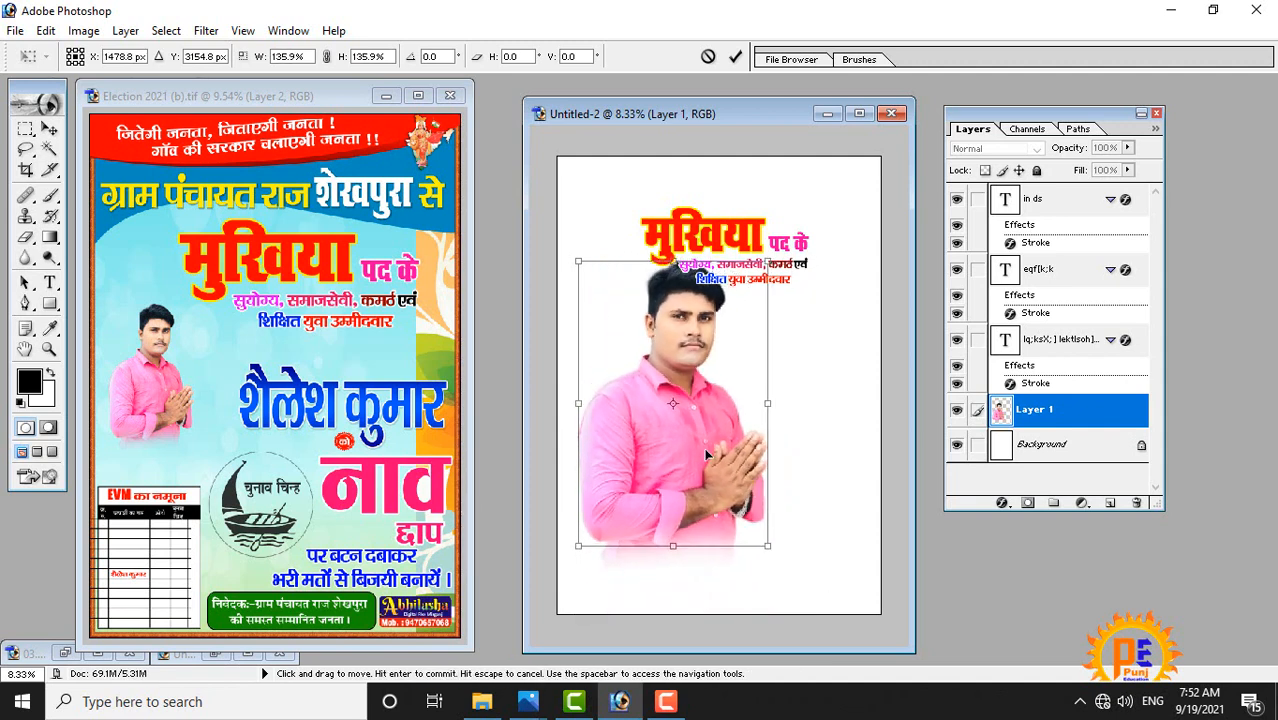
key("Return")
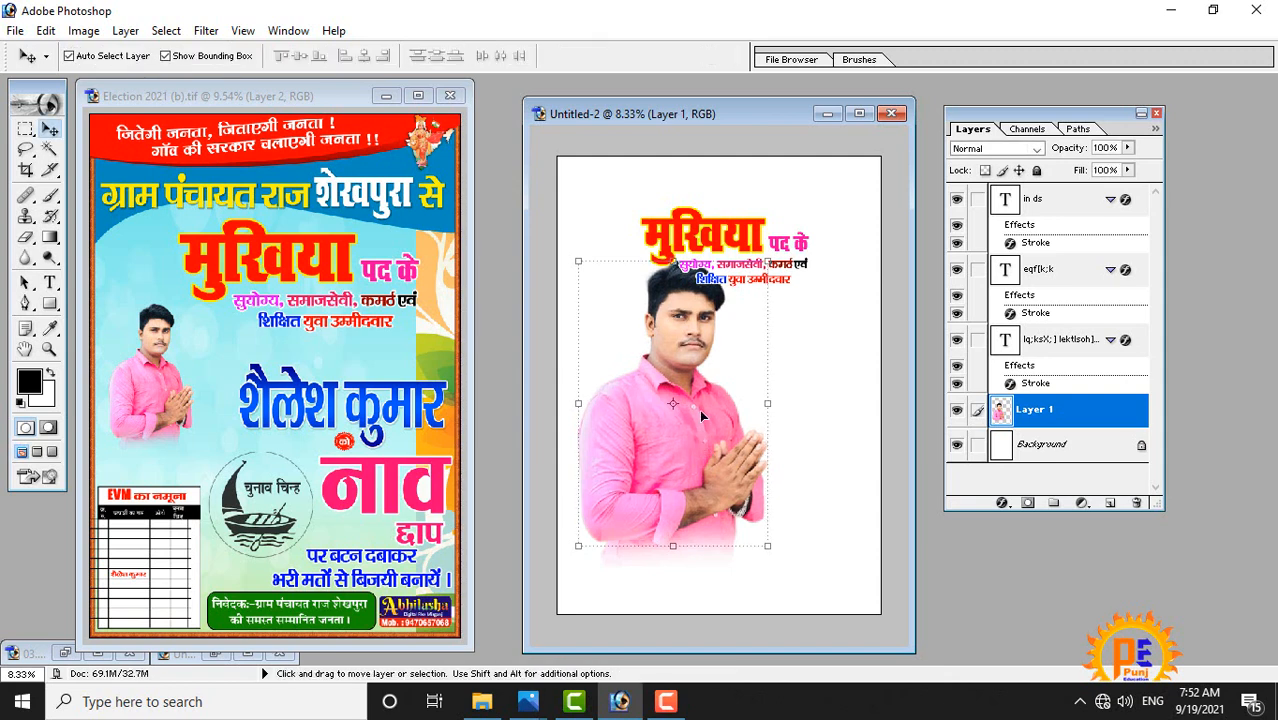
left_click_drag(683, 400, 667, 320)
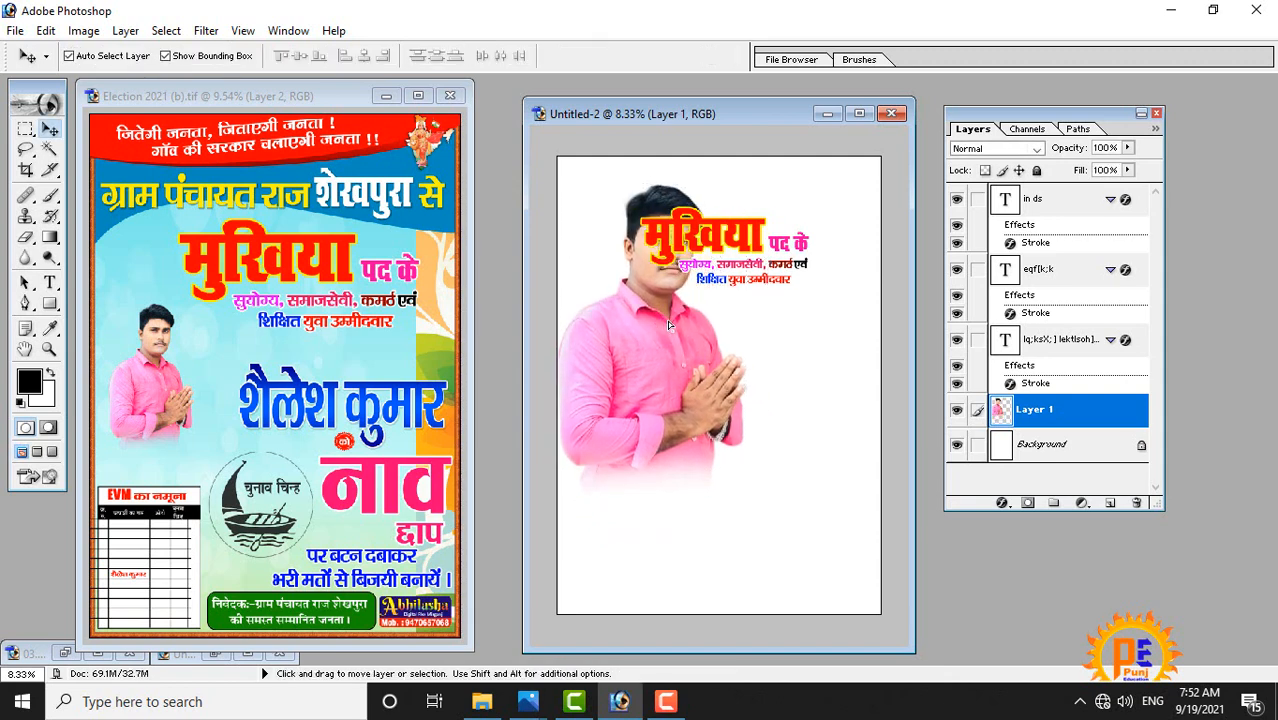
- Move the मुखिया title block slightly down over the man's photo, and select Layer 1 on the page to nudge the photo
left_click(678, 222)
left_click_drag(678, 222, 680, 243)
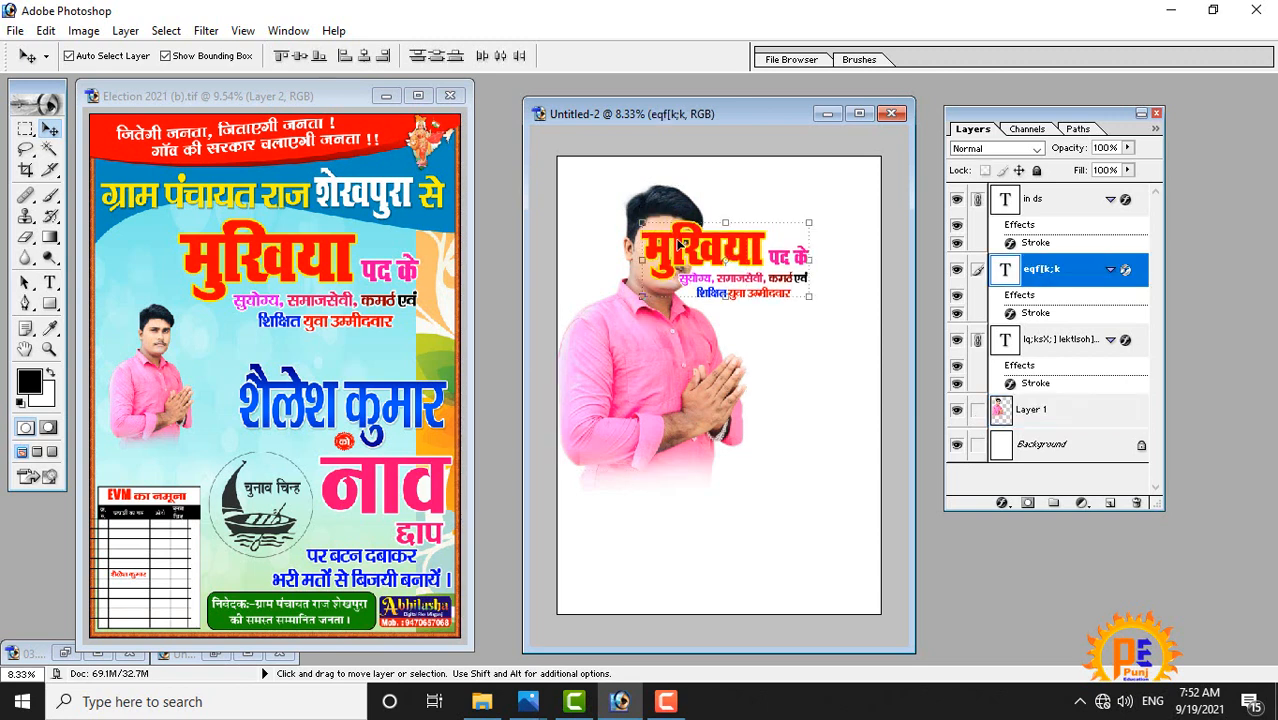
left_click(678, 365)
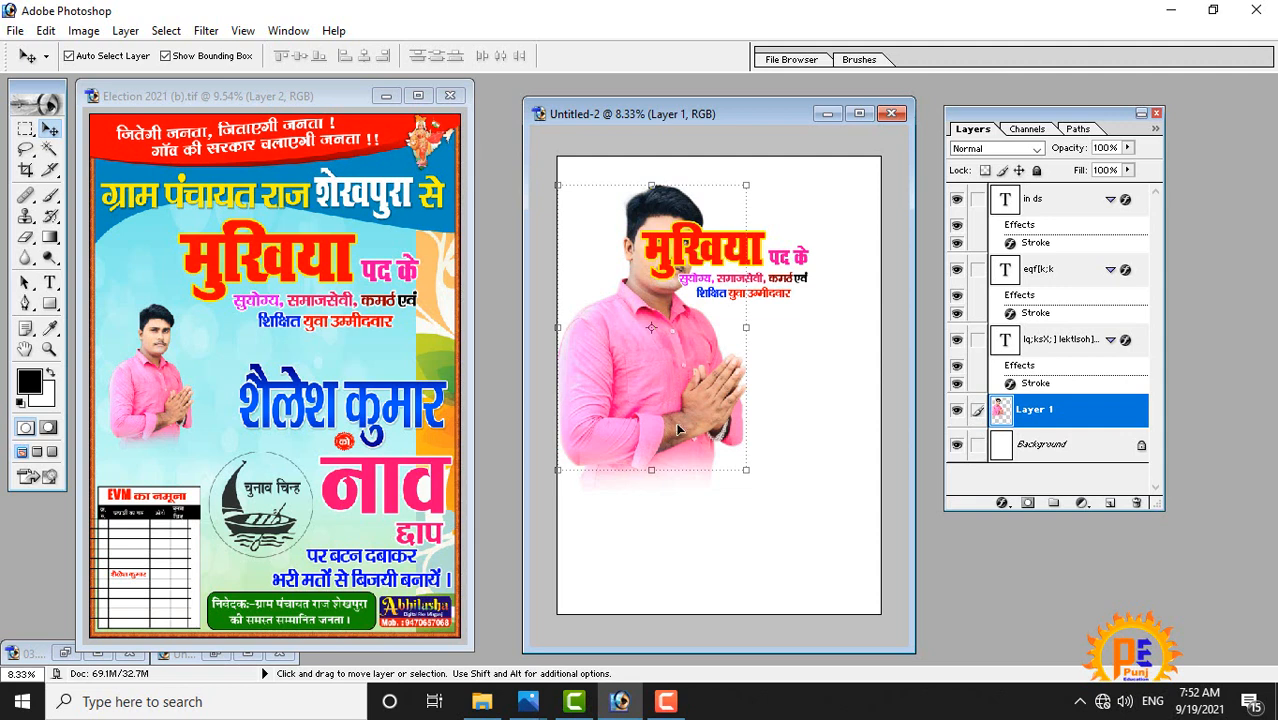
left_click_drag(670, 372, 674, 376)
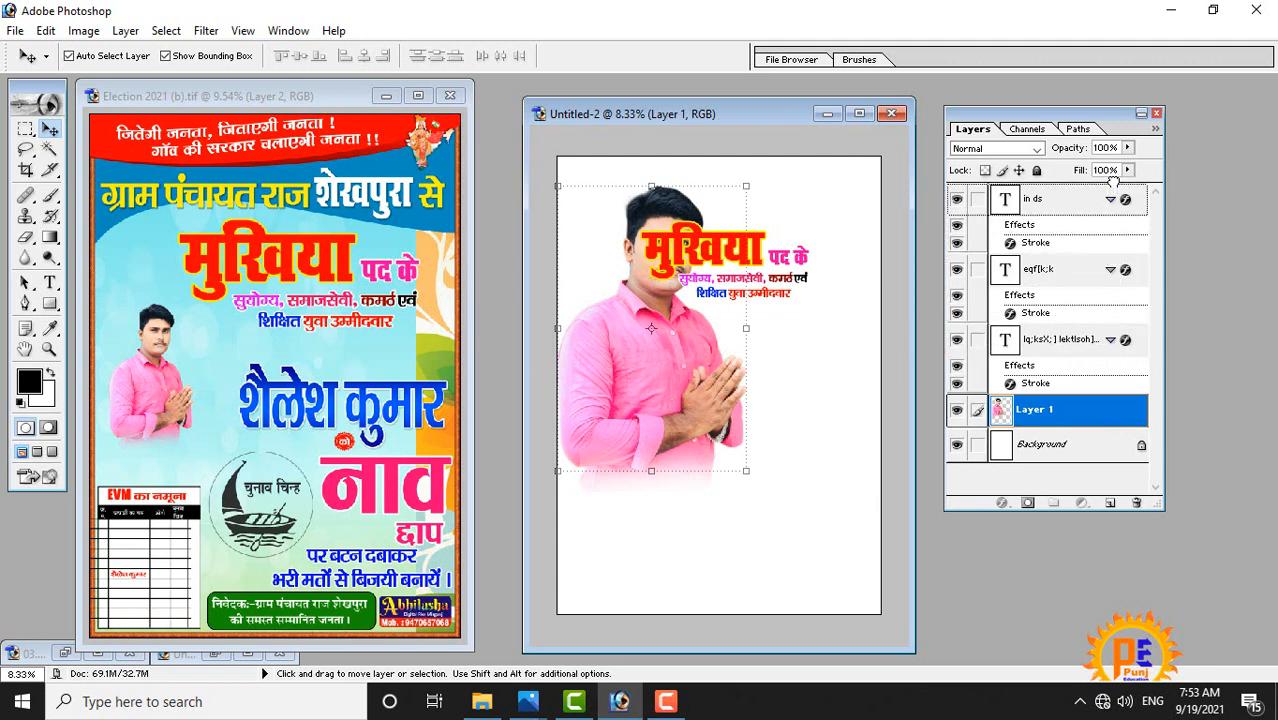
- Move Layer 1 with the man's photo to the top of the layer stack in Untitled-2, above all text layers
left_click(1099, 434)
double_click(1099, 424)
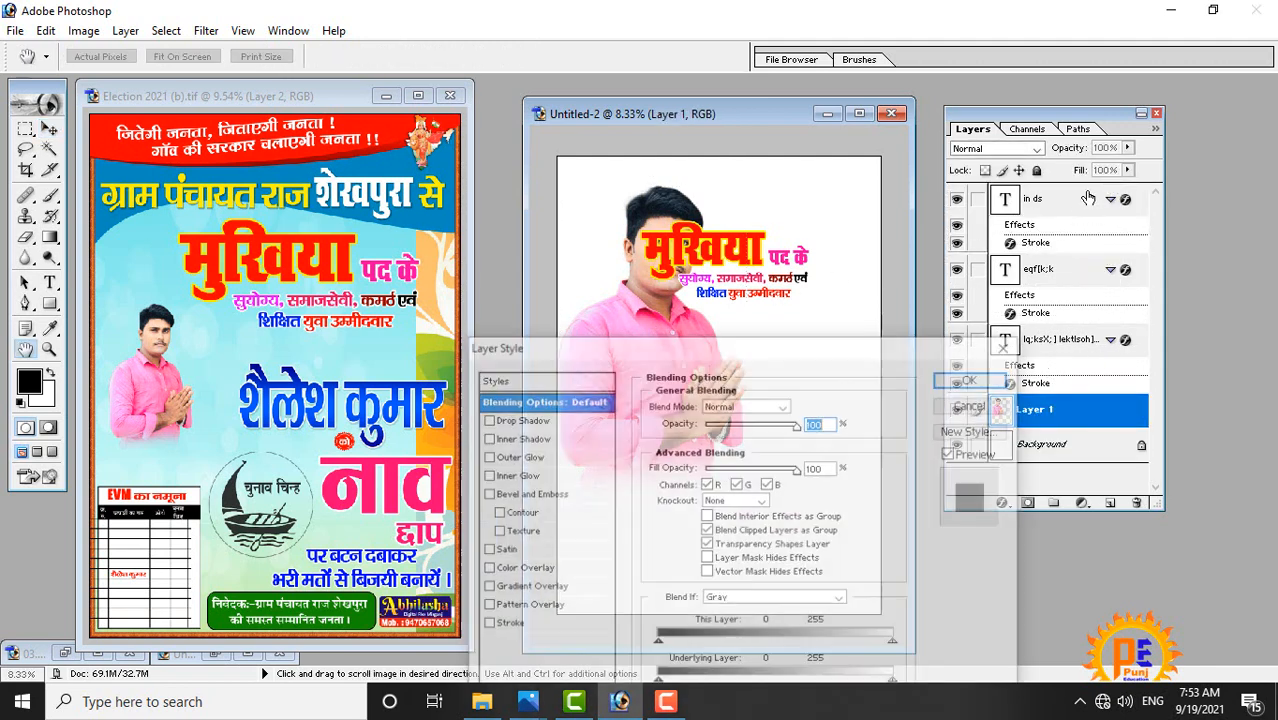
left_click(1040, 373)
left_click_drag(1077, 392, 1068, 198)
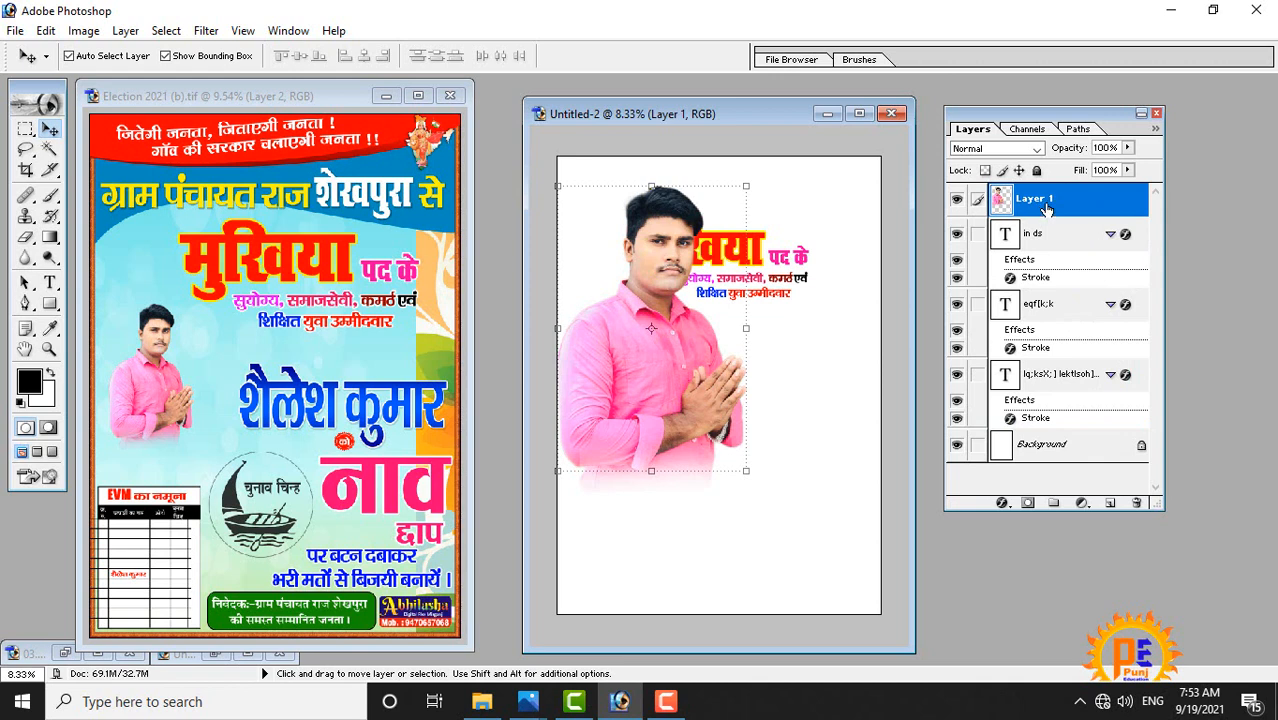
- Select the man's photo on the page and send Layer 1 backward three levels, below all three text layers
left_click(805, 257)
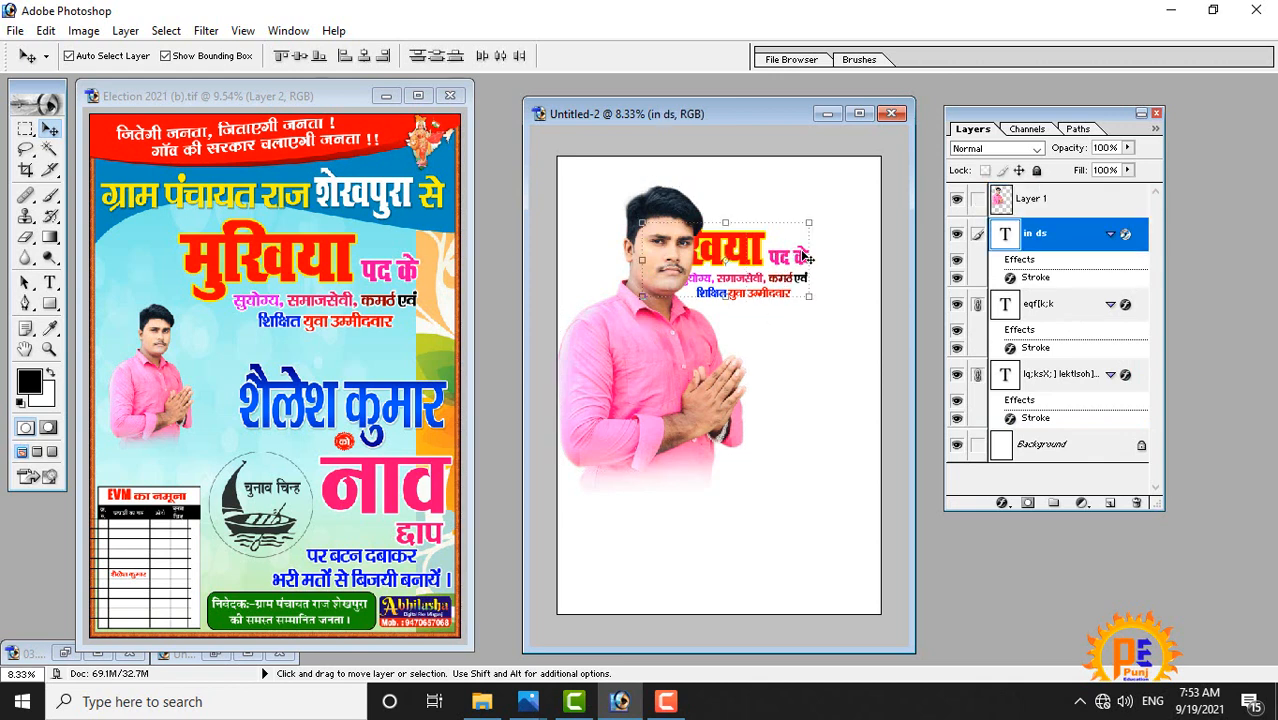
left_click(677, 377)
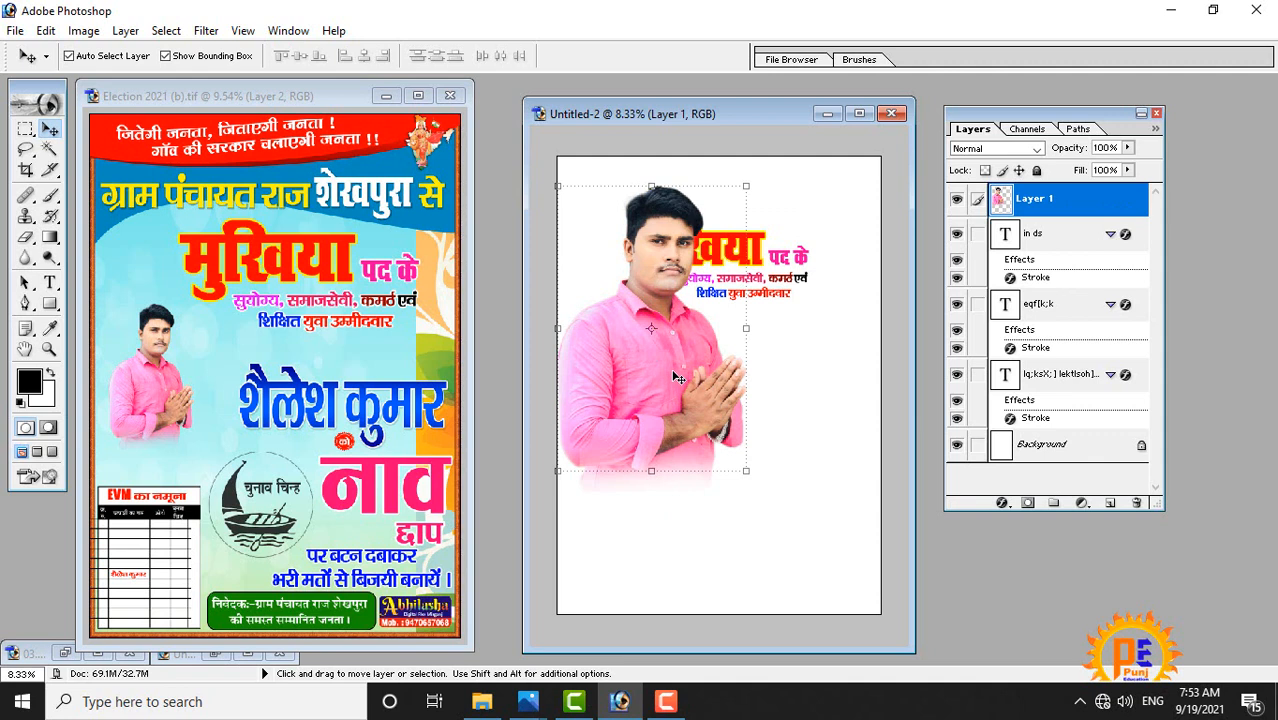
key("ctrl+bracketleft")
key("ctrl+bracketleft")
key("ctrl+bracketleft")
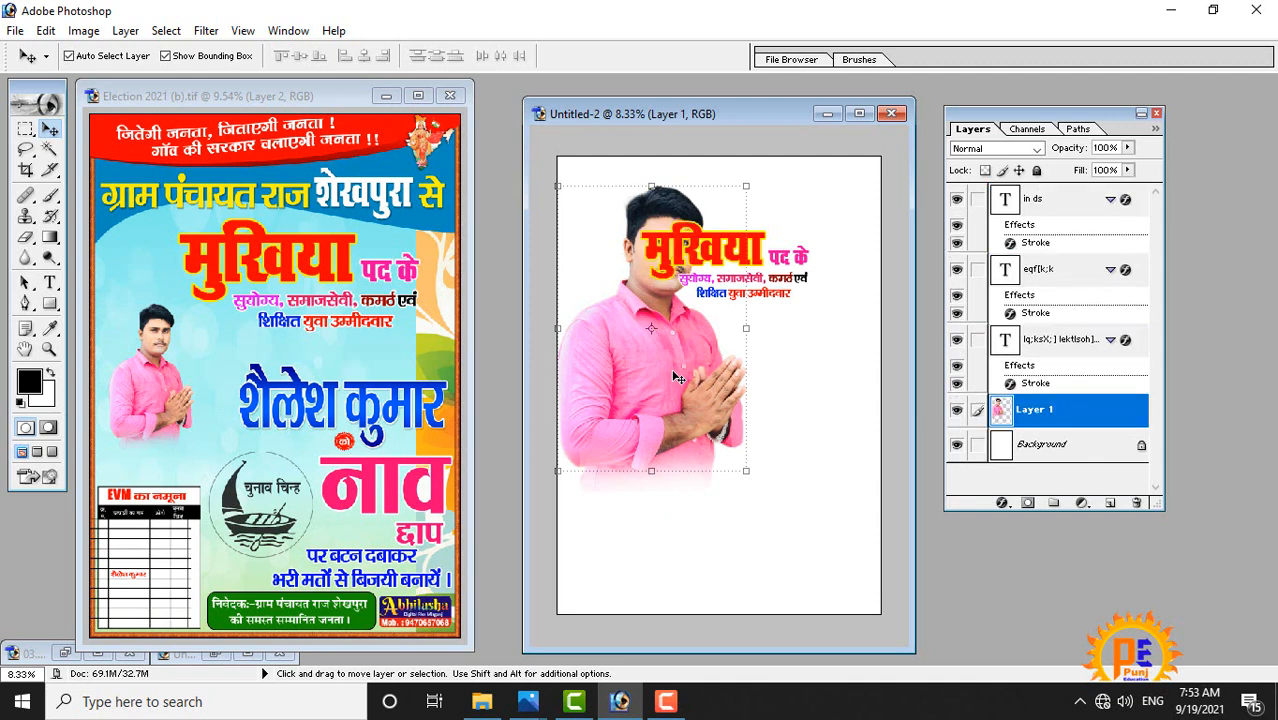
- Bring Layer 1 forward one level at a time until it is above all three text layers
key("ctrl+bracketright")
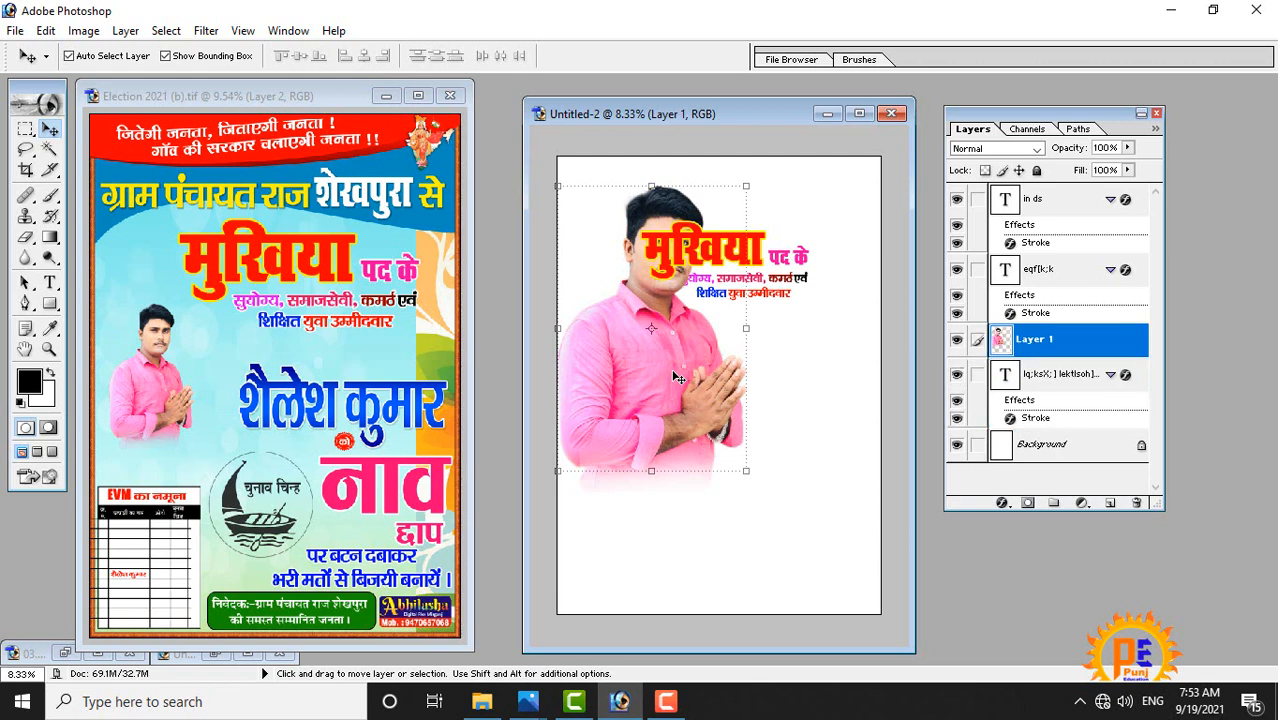
key("ctrl+bracketright")
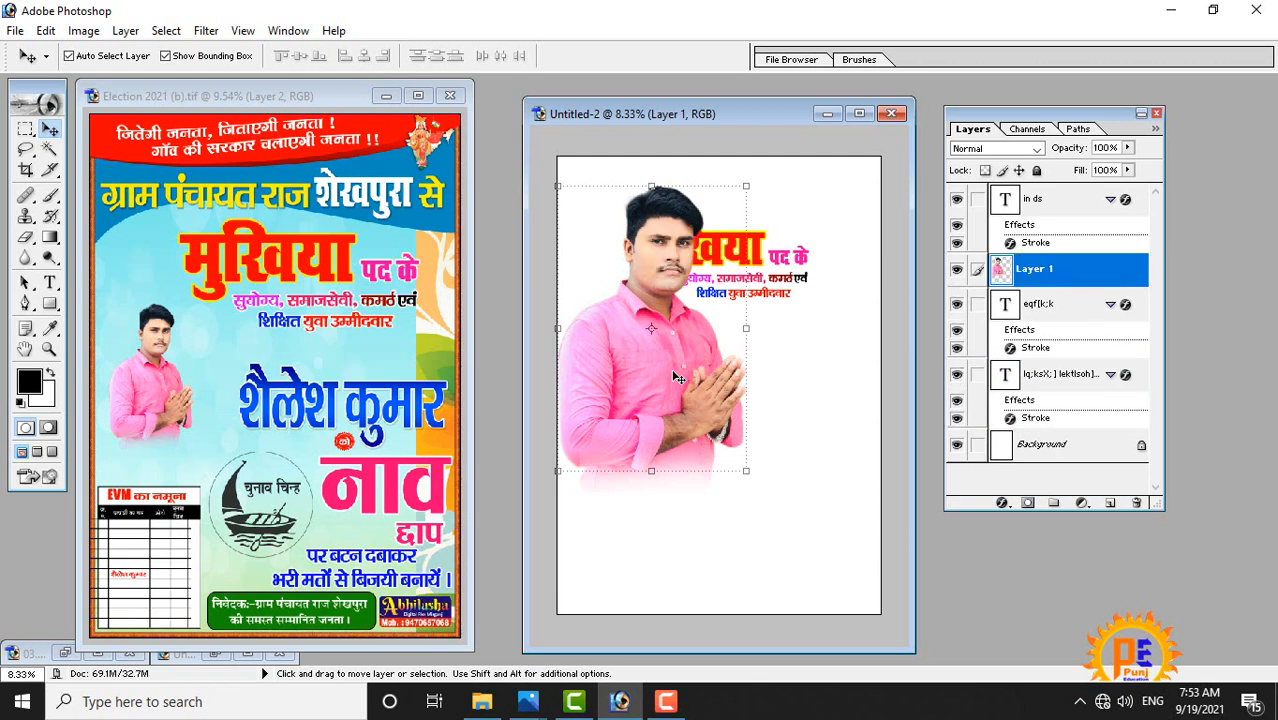
key("ctrl+bracketright")
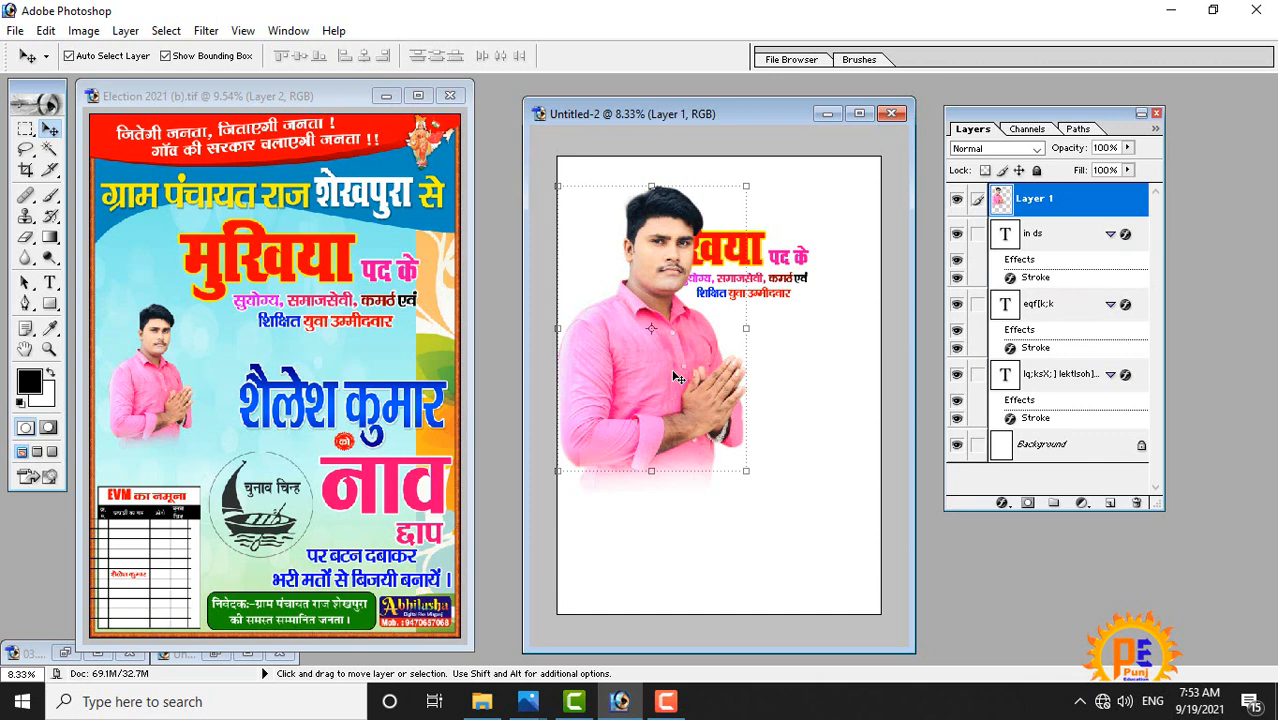
- Send Layer 1 backward again, behind the मुखिया title, placing it below the "in ds" and "eqf[k;k" text layers
key("ctrl+bracketleft")
key("ctrl+bracketleft")
key("ctrl+bracketleft")
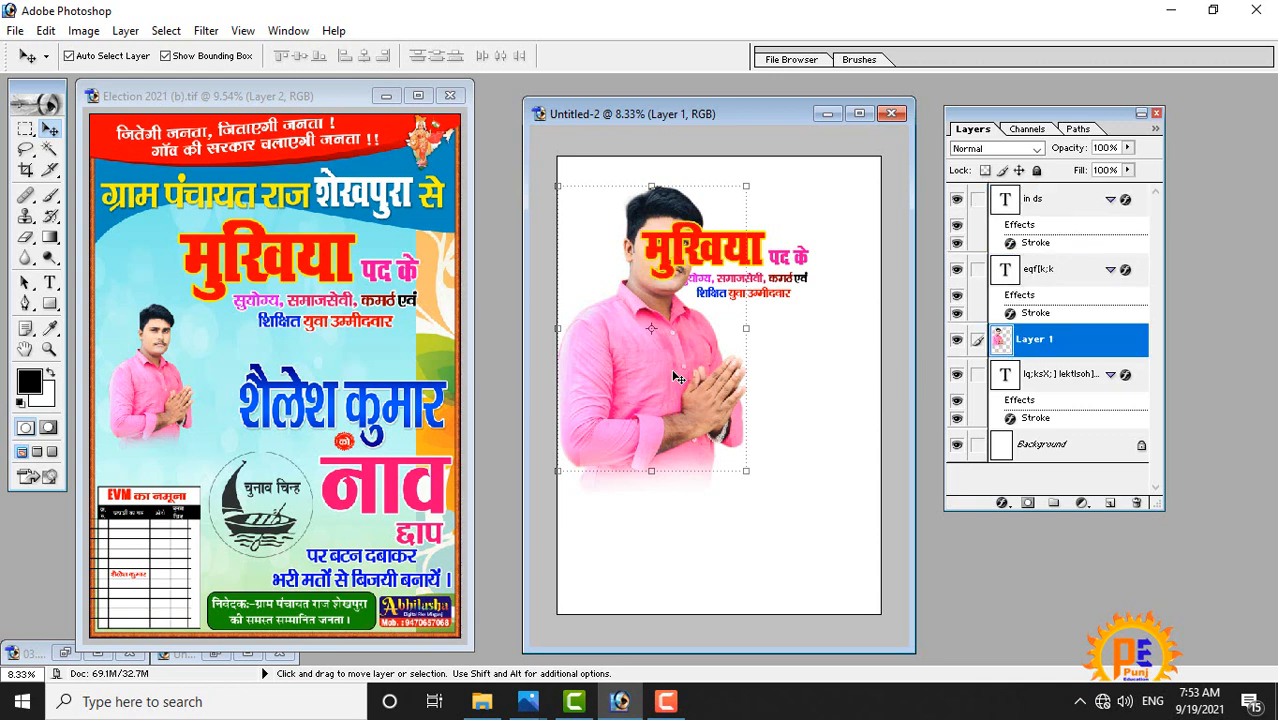